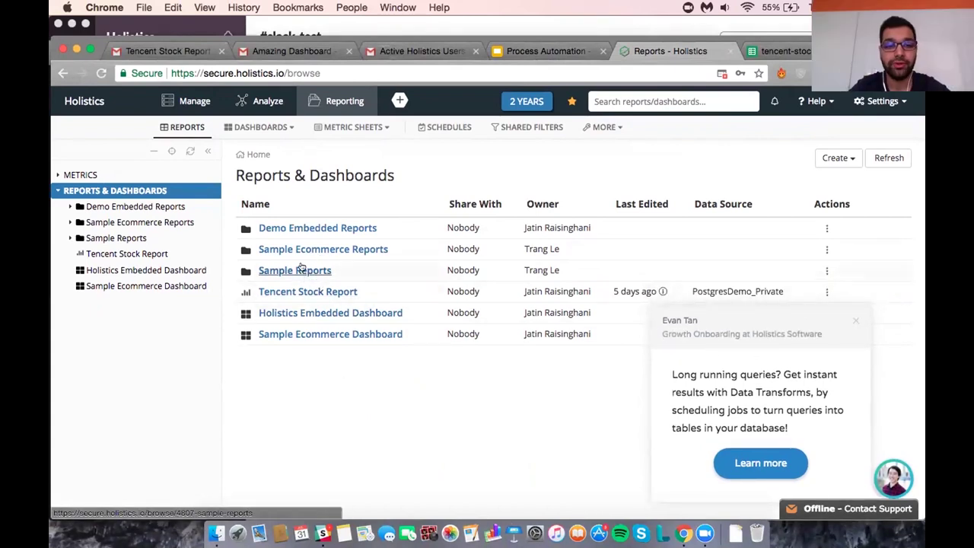
Open Active Holistics Users By Roles from Demo Embedded Reports and close the onboarding chat popup.
{"action": "left_click", "coordinate": [304, 228]}
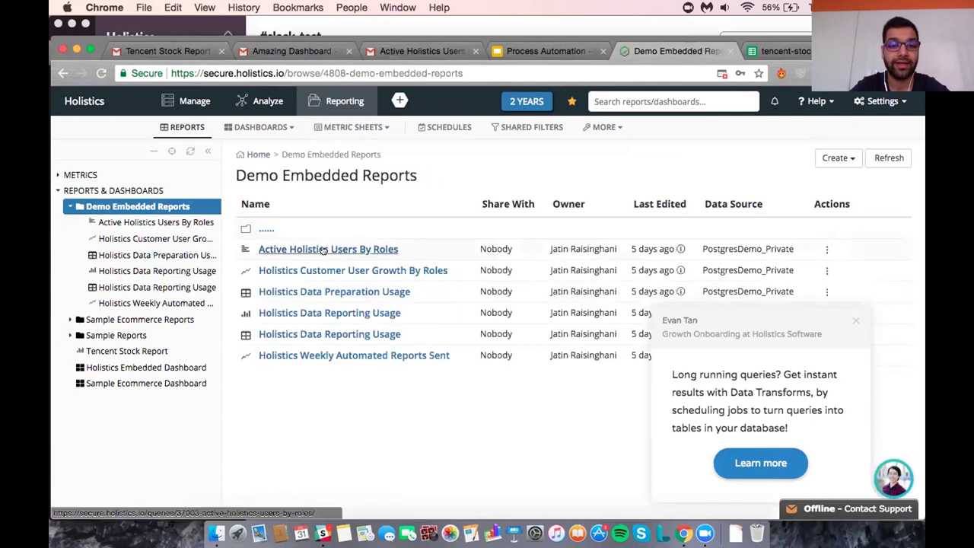
{"action": "left_click", "coordinate": [323, 249]}
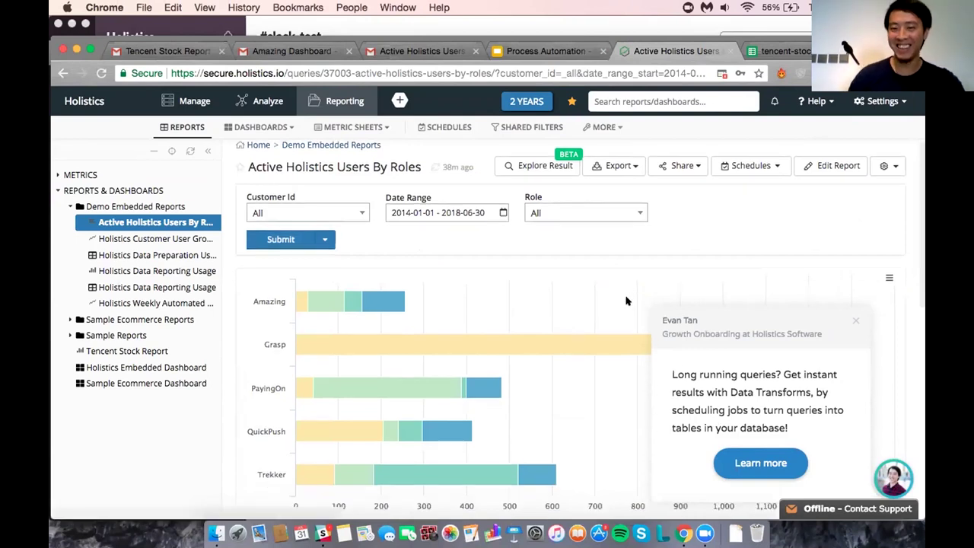
{"action": "scroll", "coordinate": [920, 405], "scroll_direction": "down", "scroll_amount": 1}
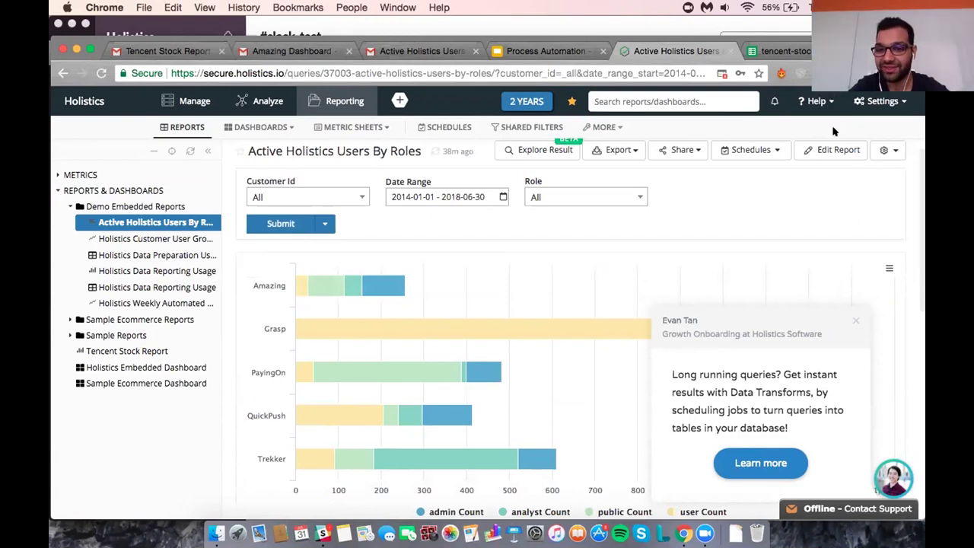
{"action": "left_click", "coordinate": [854, 322]}
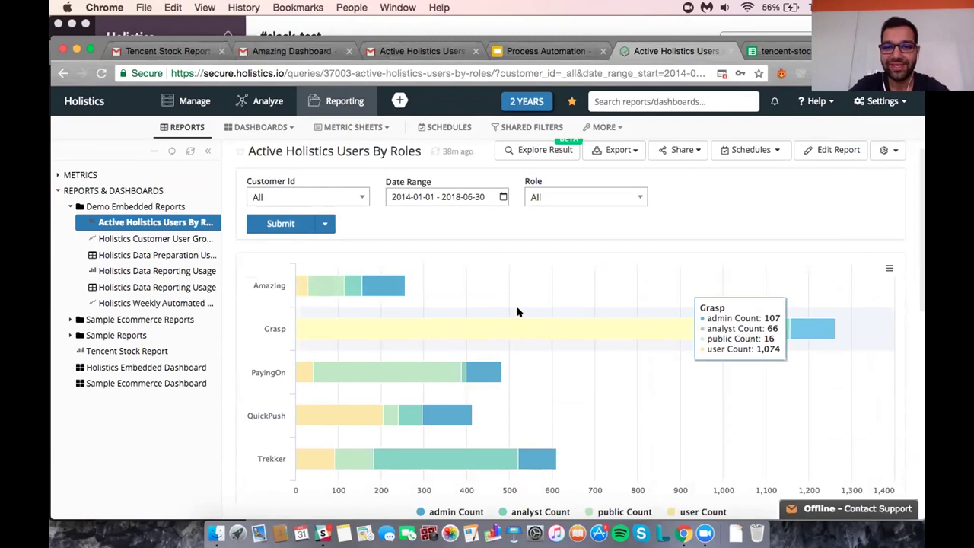
{"action": "scroll", "coordinate": [575, 279], "scroll_direction": "up", "scroll_amount": 1}
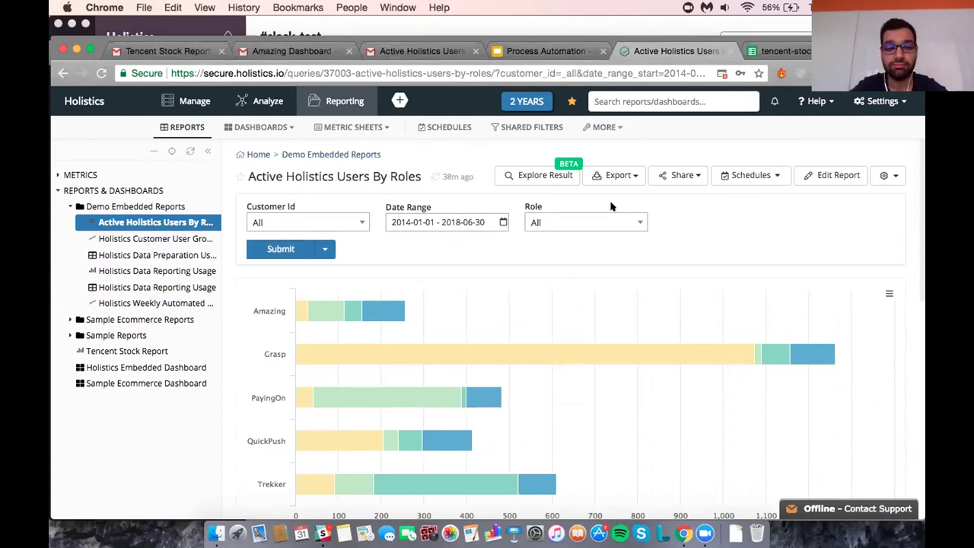
{"action": "scroll", "coordinate": [559, 333], "scroll_direction": "down", "scroll_amount": 1}
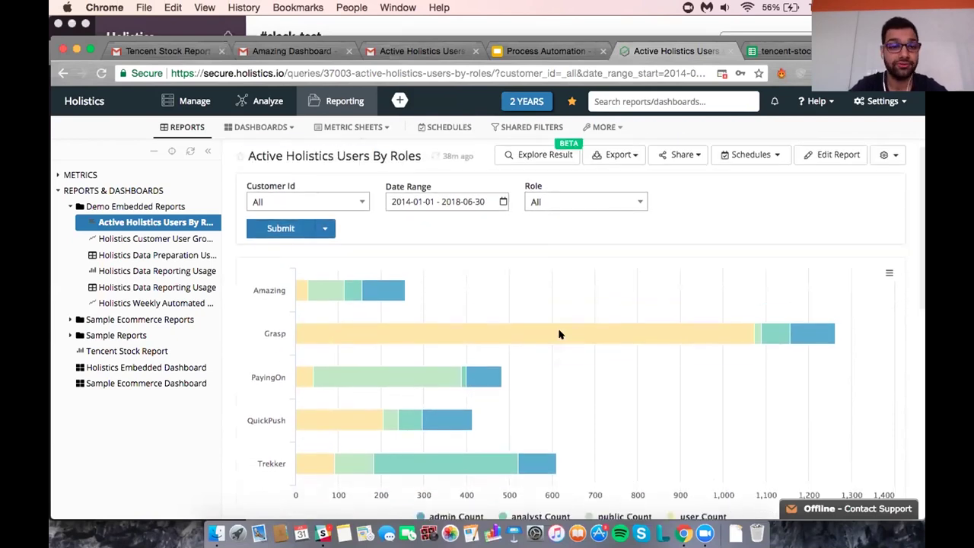
{"action": "scroll", "coordinate": [563, 327], "scroll_direction": "up", "scroll_amount": 1}
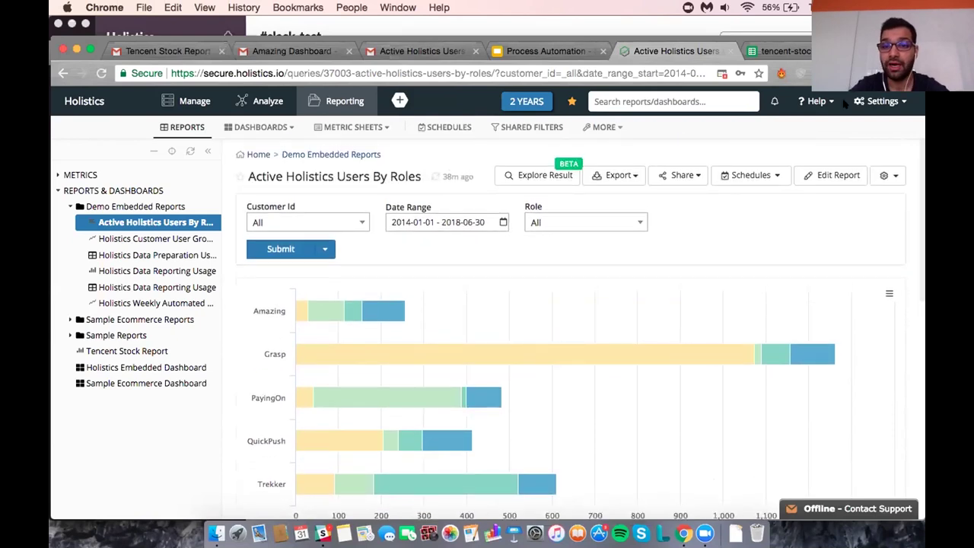
Start a new email schedule for the report and enter the recipient's e-mail address.
{"action": "left_click", "coordinate": [752, 176]}
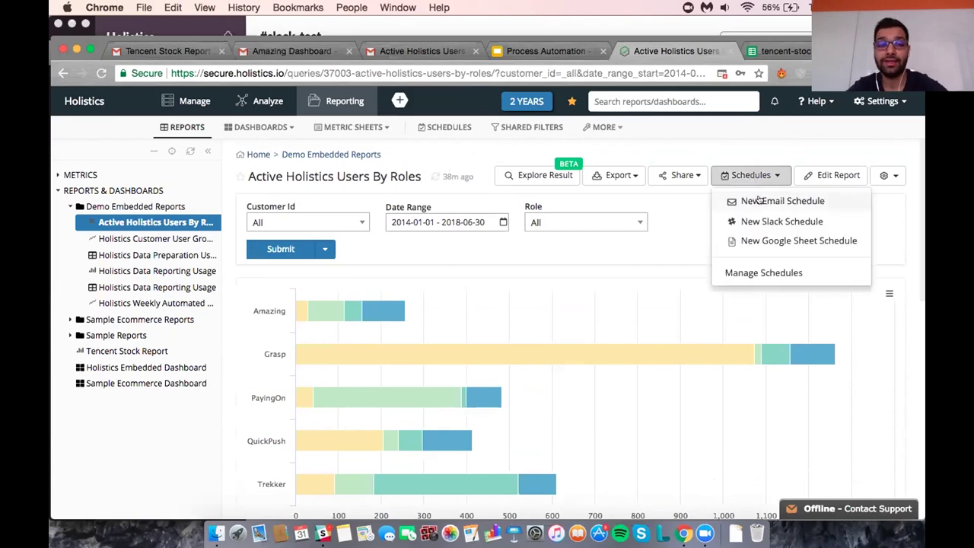
{"action": "left_click", "coordinate": [807, 198]}
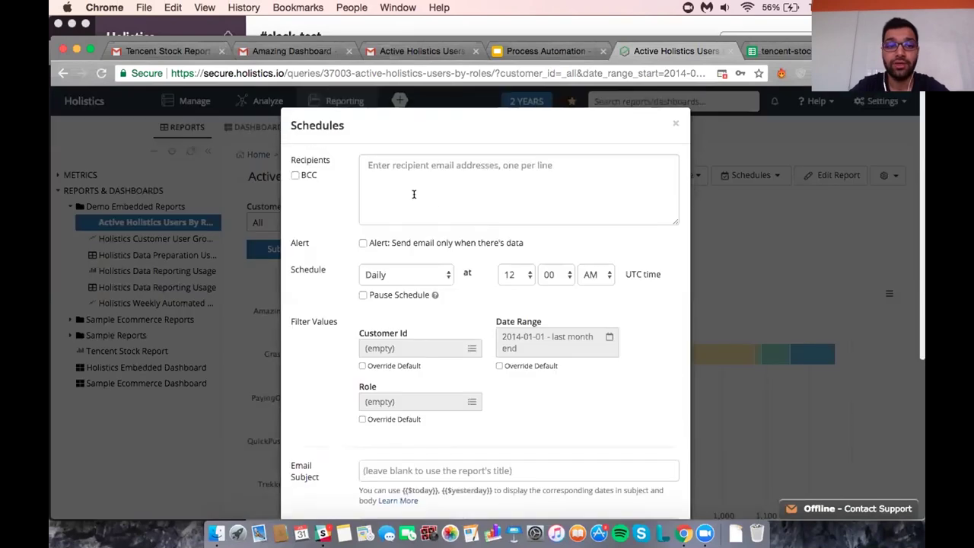
{"action": "left_click", "coordinate": [413, 194]}
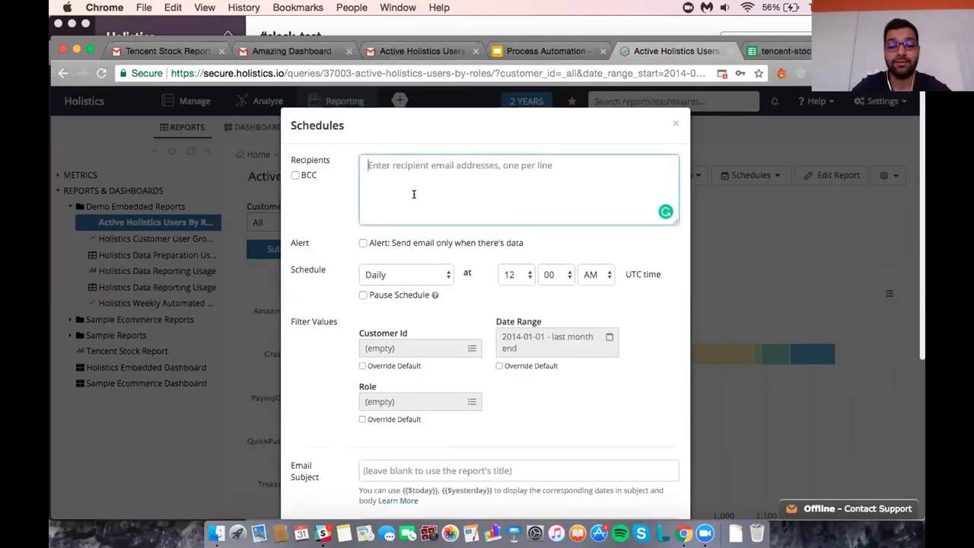
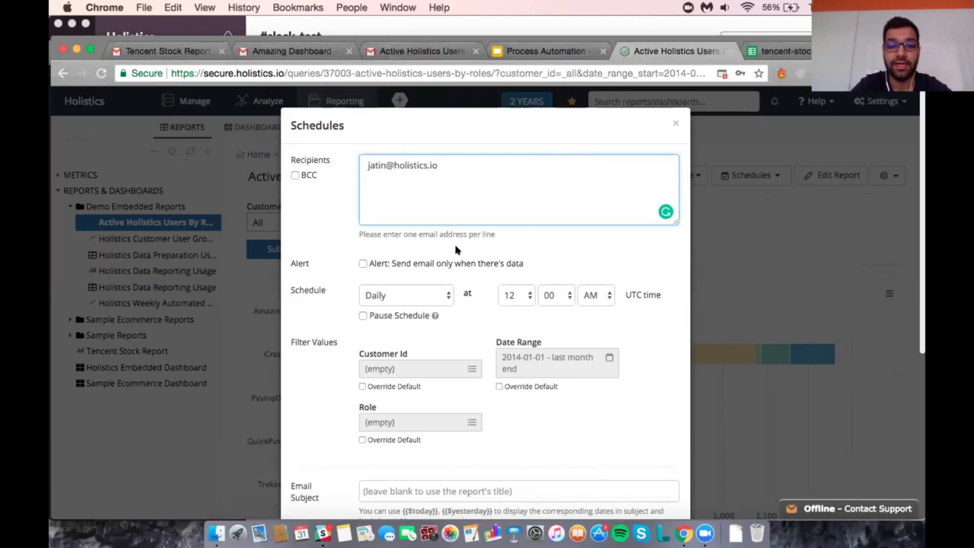
Set the schedule to send weekly on Fridays at 7 PM.
{"action": "scroll", "coordinate": [456, 250], "scroll_direction": "down", "scroll_amount": 2}
{"action": "left_click", "coordinate": [415, 251]}
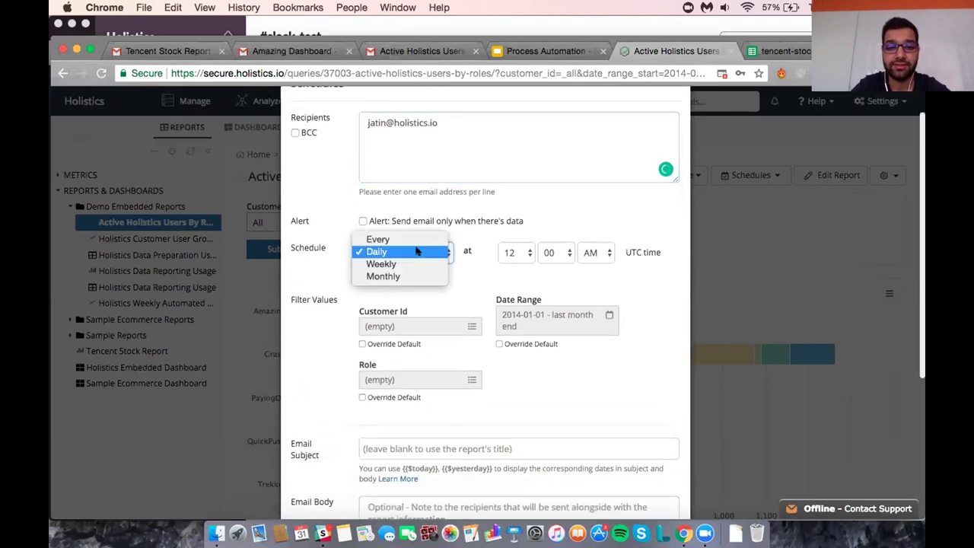
{"action": "left_click", "coordinate": [384, 264]}
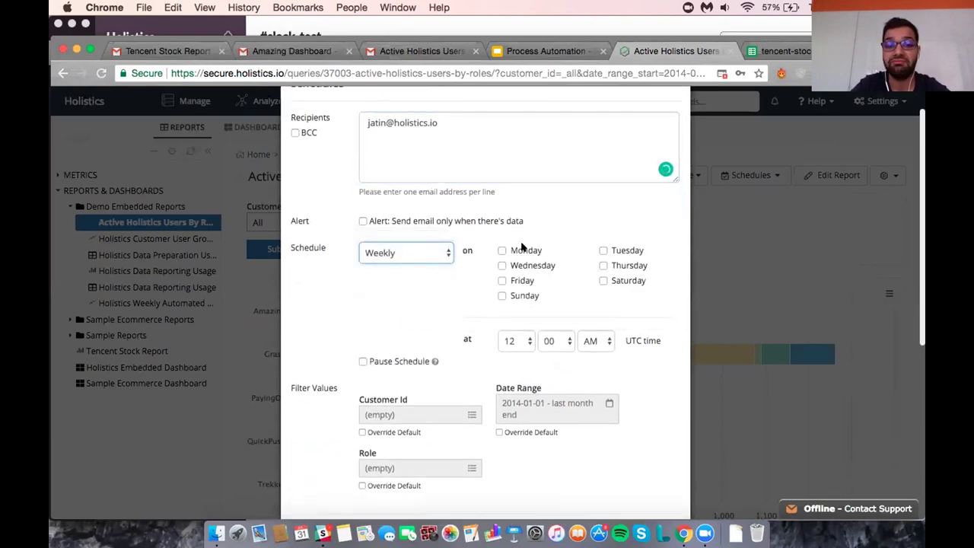
{"action": "left_click", "coordinate": [515, 281]}
{"action": "left_click", "coordinate": [584, 341]}
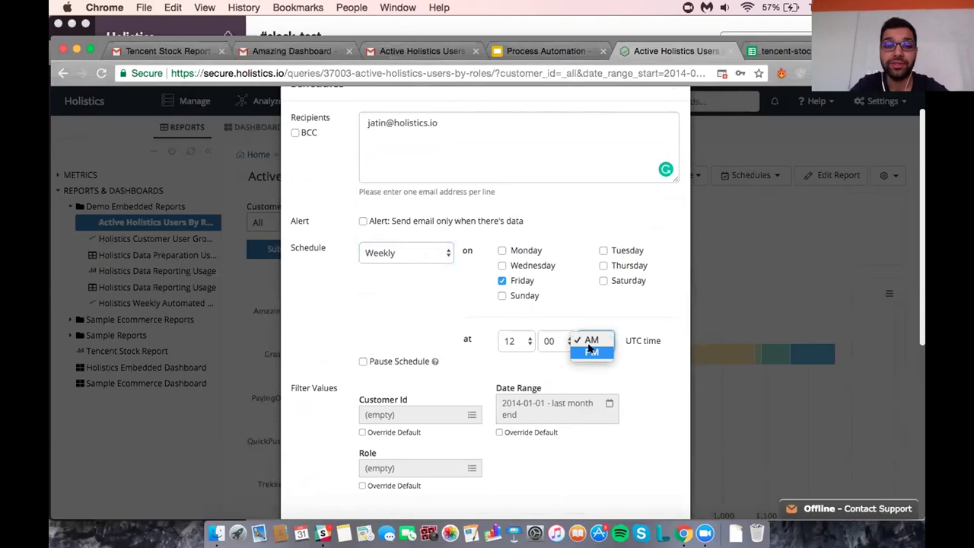
{"action": "left_click", "coordinate": [591, 351]}
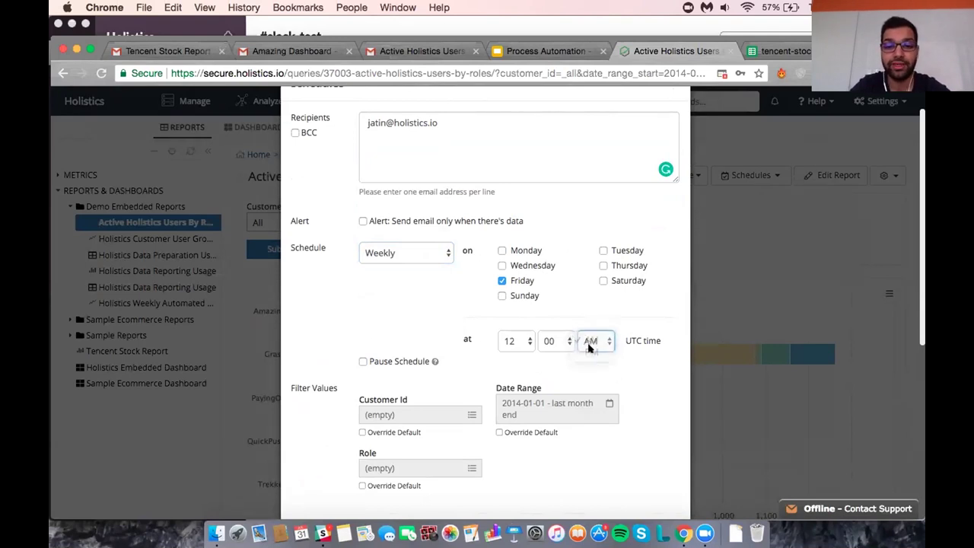
{"action": "left_click", "coordinate": [517, 342]}
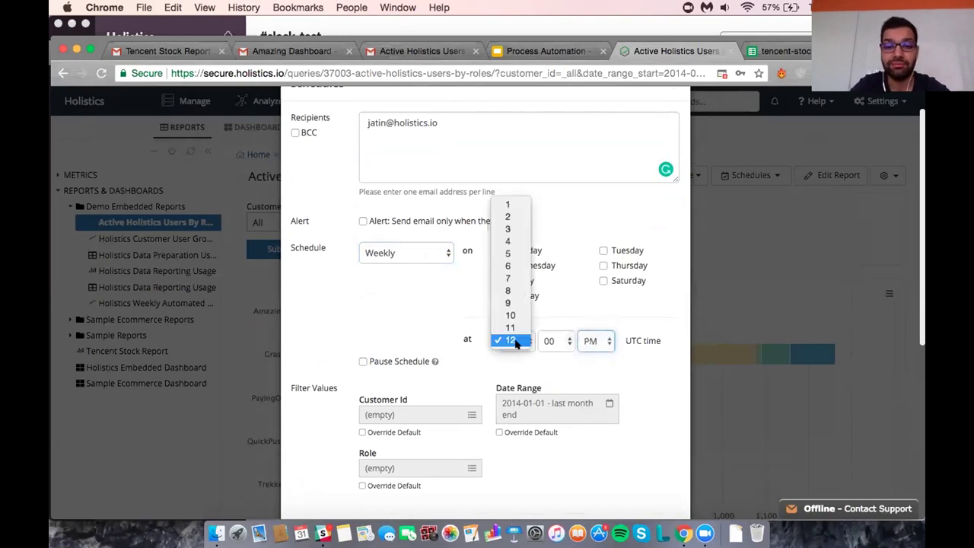
{"action": "left_click", "coordinate": [511, 278]}
Submit the email schedule.
{"action": "scroll", "coordinate": [517, 358], "scroll_direction": "down", "scroll_amount": 1}
{"action": "scroll", "coordinate": [517, 359], "scroll_direction": "down", "scroll_amount": 7}
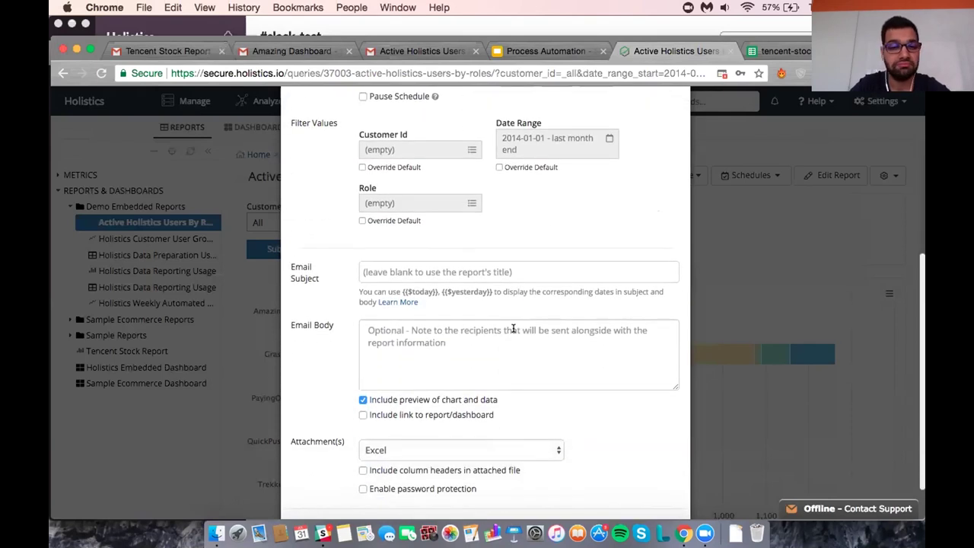
{"action": "scroll", "coordinate": [512, 328], "scroll_direction": "down", "scroll_amount": 2}
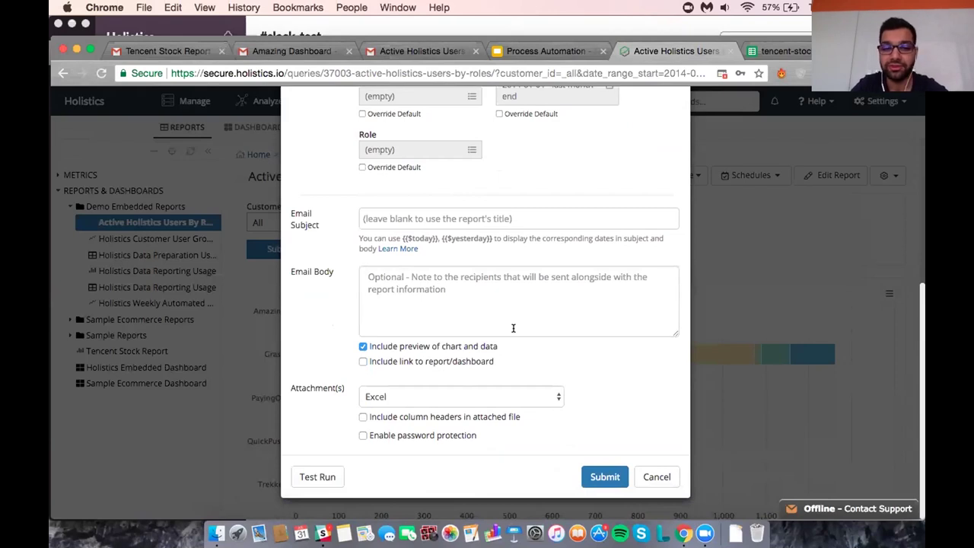
{"action": "left_click", "coordinate": [612, 476]}
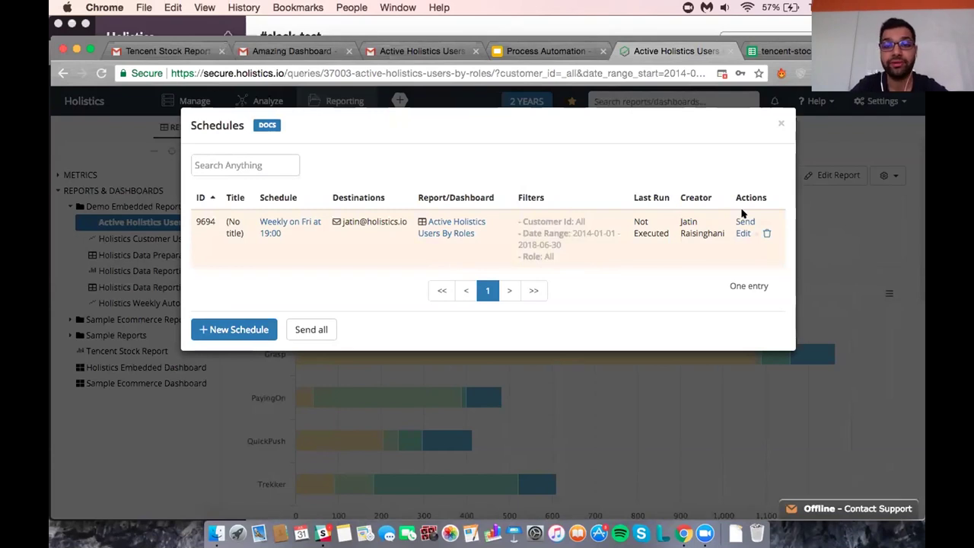
Run the Weekly on Fri schedule immediately, then close the schedules list and switch to mail.
{"action": "left_click", "coordinate": [744, 221]}
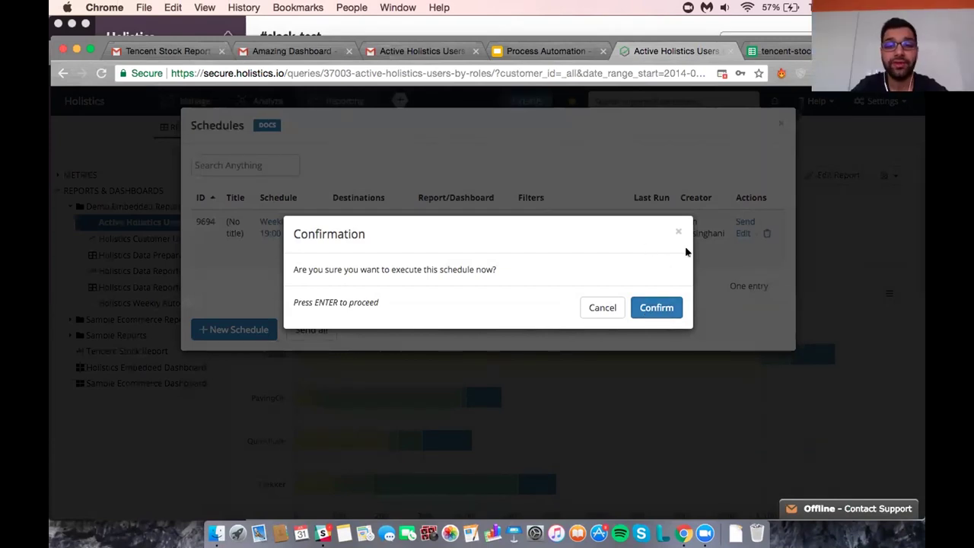
{"action": "left_click", "coordinate": [662, 302]}
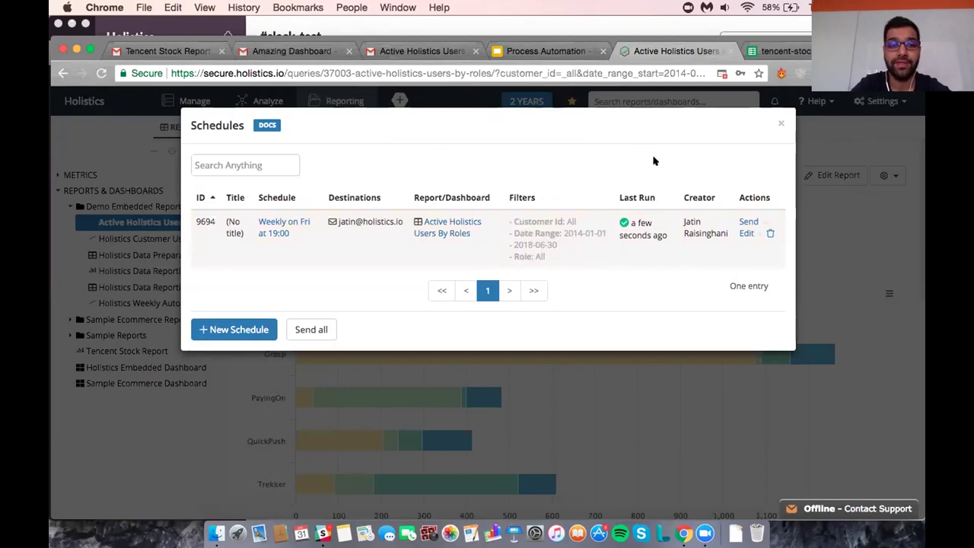
{"action": "left_click", "coordinate": [781, 121]}
{"action": "left_click", "coordinate": [426, 51]}
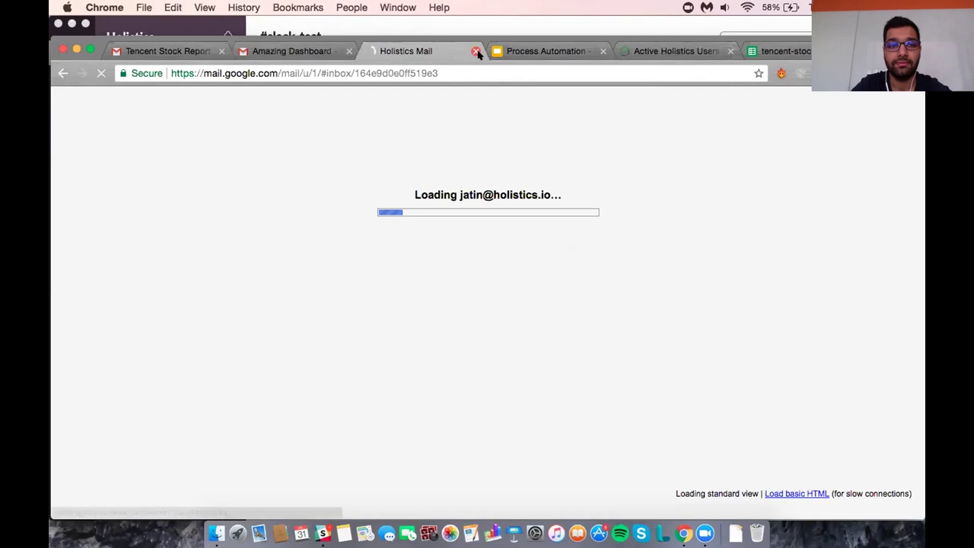
Open the Amazing Dashboard email and review its filters and Active Holistics Users By Roles chart.
{"action": "key", "text": "super+w"}
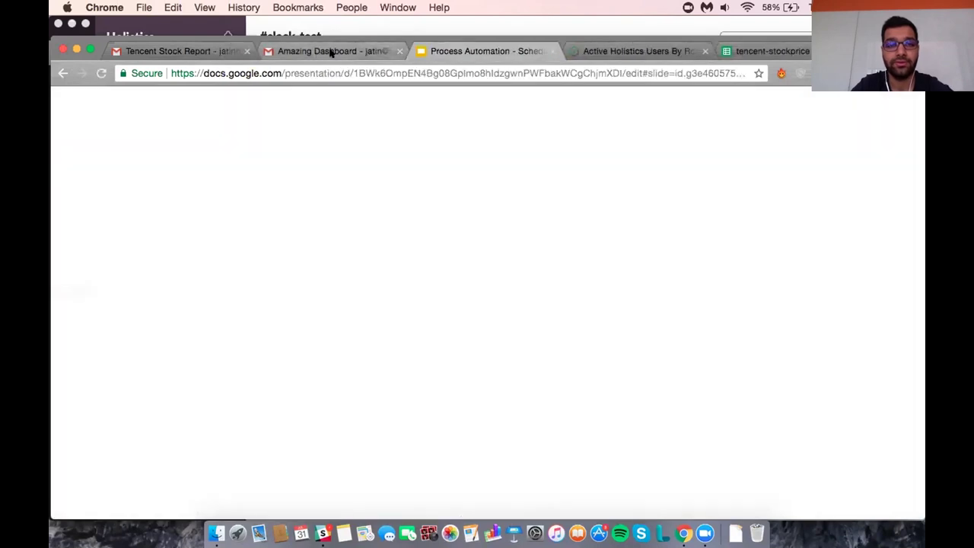
{"action": "left_click", "coordinate": [330, 51]}
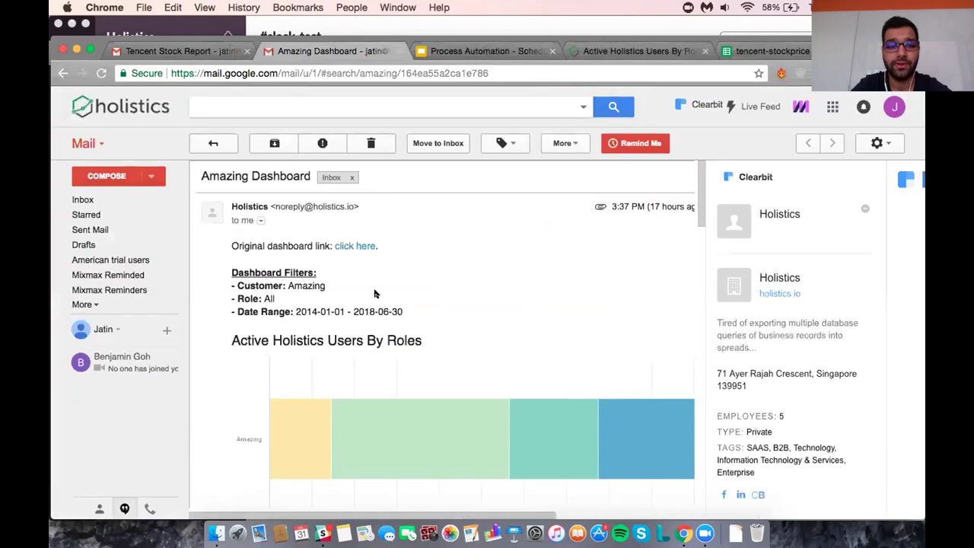
{"action": "scroll", "coordinate": [375, 300], "scroll_direction": "down", "scroll_amount": 1}
{"action": "scroll", "coordinate": [378, 313], "scroll_direction": "up", "scroll_amount": 1}
{"action": "scroll", "coordinate": [378, 313], "scroll_direction": "right", "scroll_amount": 2}
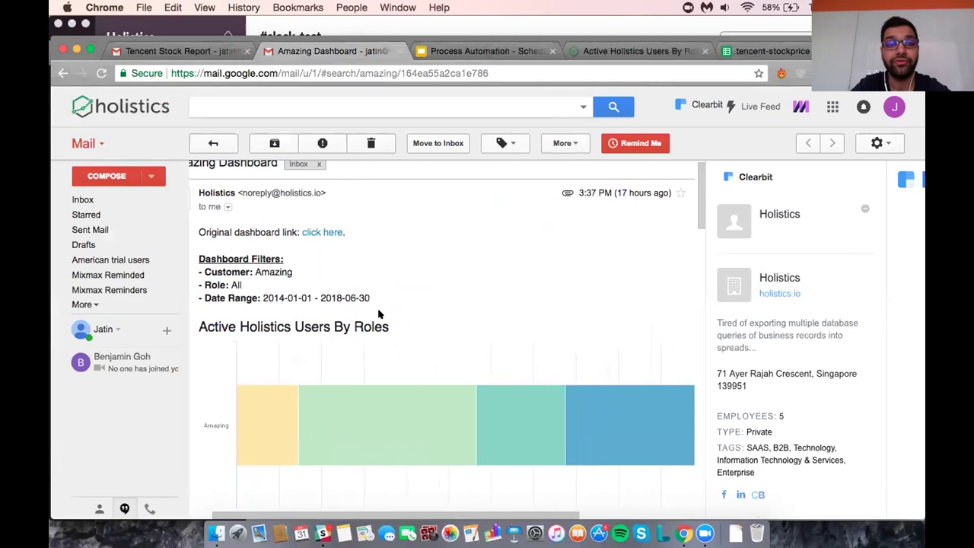
{"action": "scroll", "coordinate": [378, 314], "scroll_direction": "down", "scroll_amount": 3}
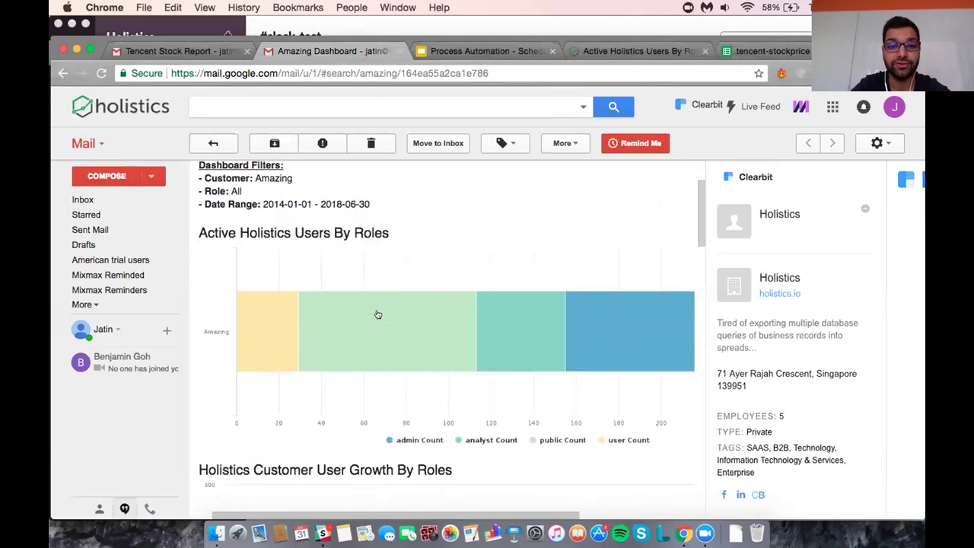
{"action": "scroll", "coordinate": [378, 314], "scroll_direction": "up", "scroll_amount": 4}
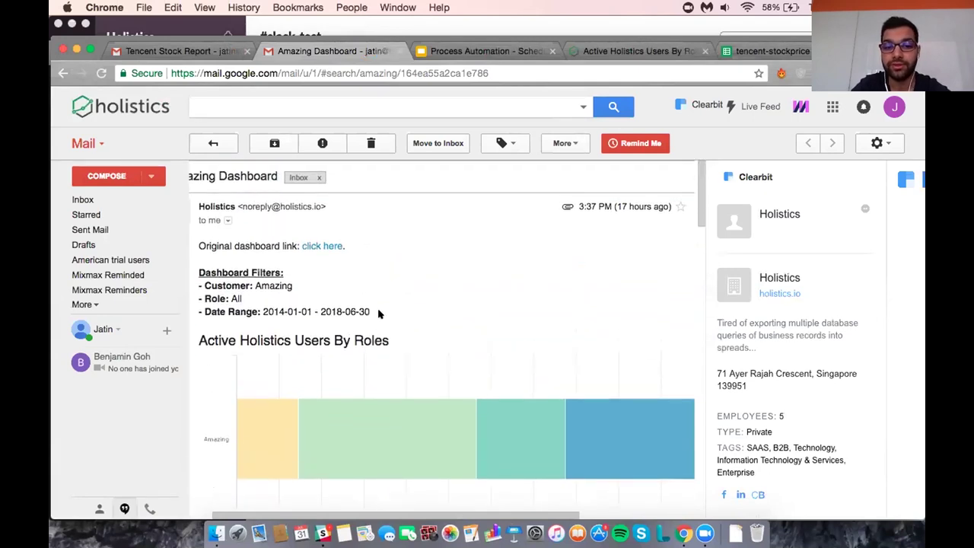
{"action": "scroll", "coordinate": [378, 314], "scroll_direction": "down", "scroll_amount": 2}
{"action": "scroll", "coordinate": [378, 315], "scroll_direction": "down", "scroll_amount": 6}
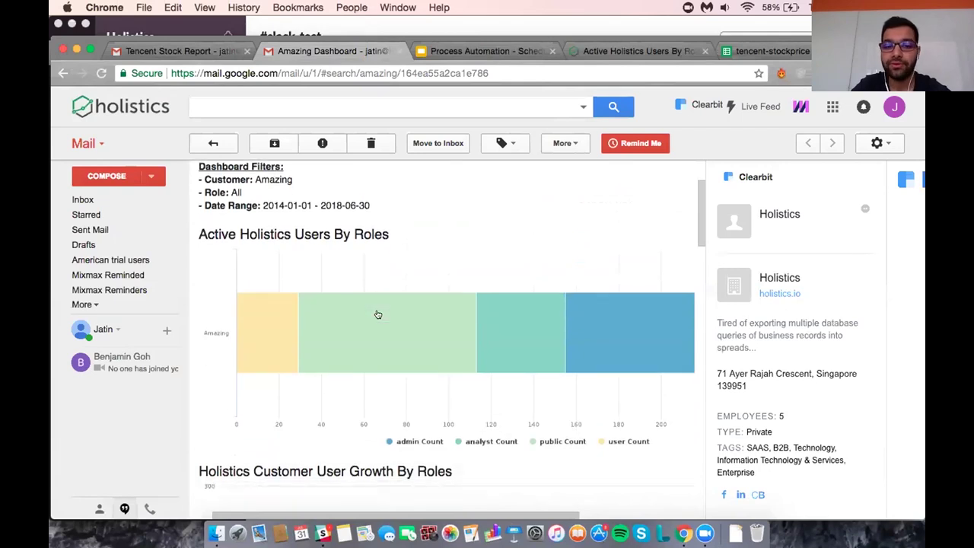
{"action": "scroll", "coordinate": [378, 314], "scroll_direction": "up", "scroll_amount": 2}
{"action": "scroll", "coordinate": [378, 314], "scroll_direction": "up", "scroll_amount": 6}
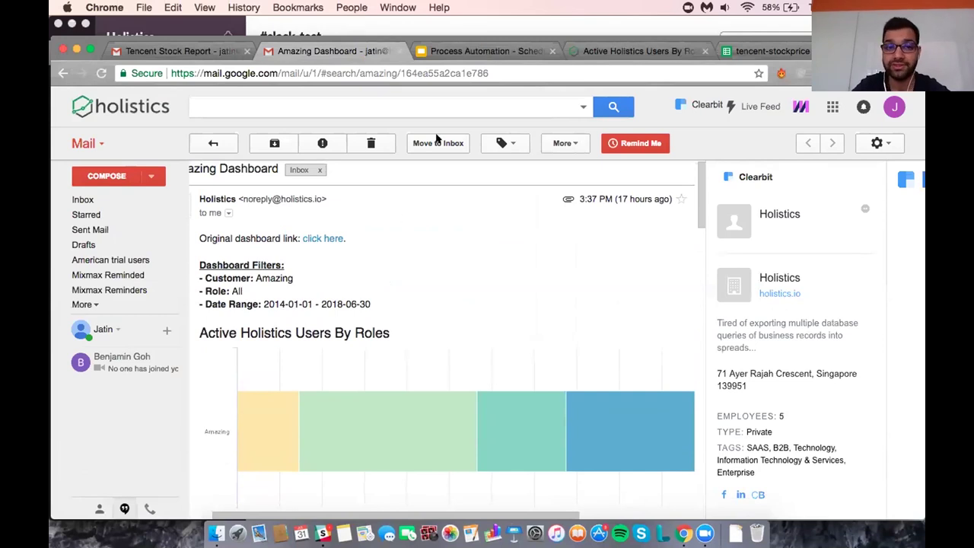
Present slide 12, 'How Scheduling Internal Slack Reports Work?', full screen in the Process Automation deck.
{"action": "left_click", "coordinate": [506, 50]}
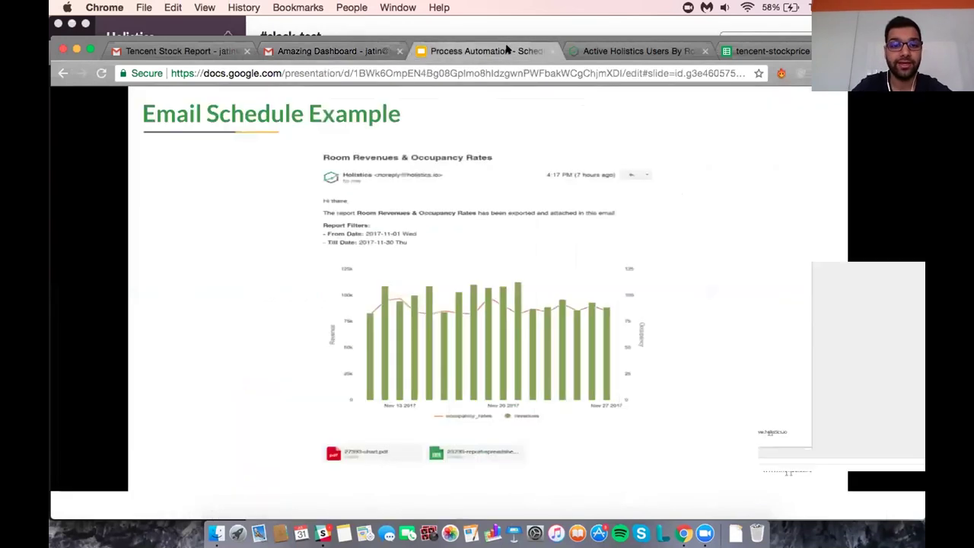
{"action": "scroll", "coordinate": [135, 423], "scroll_direction": "down", "scroll_amount": 2}
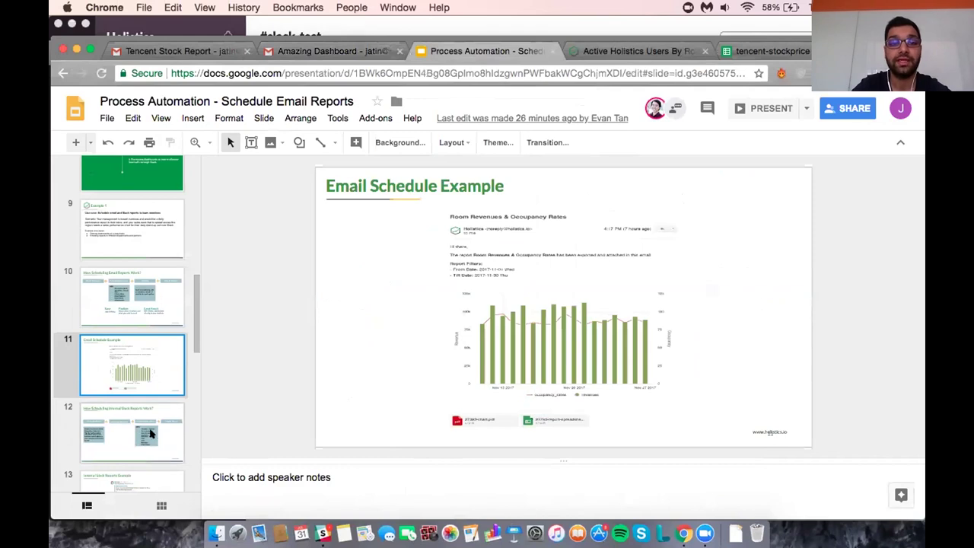
{"action": "left_click", "coordinate": [150, 433]}
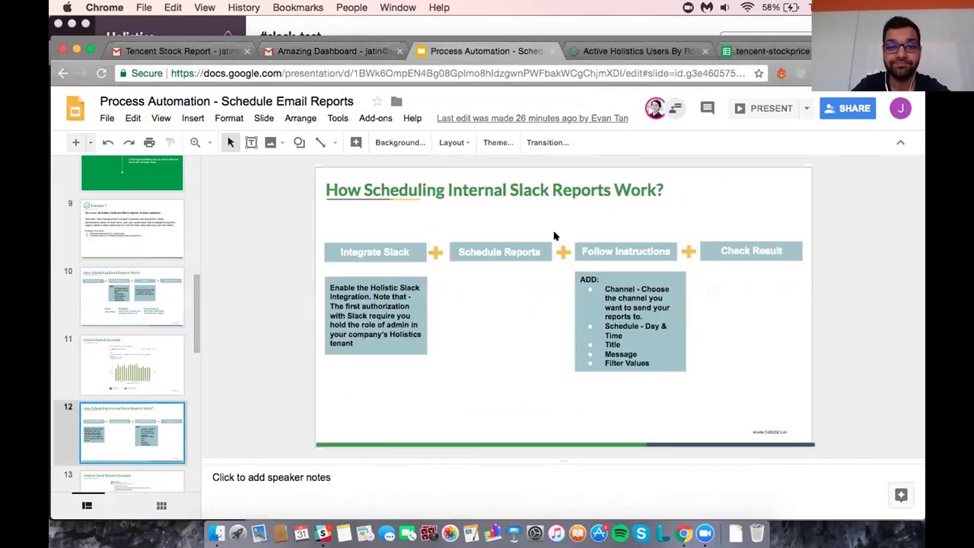
{"action": "left_click", "coordinate": [768, 111]}
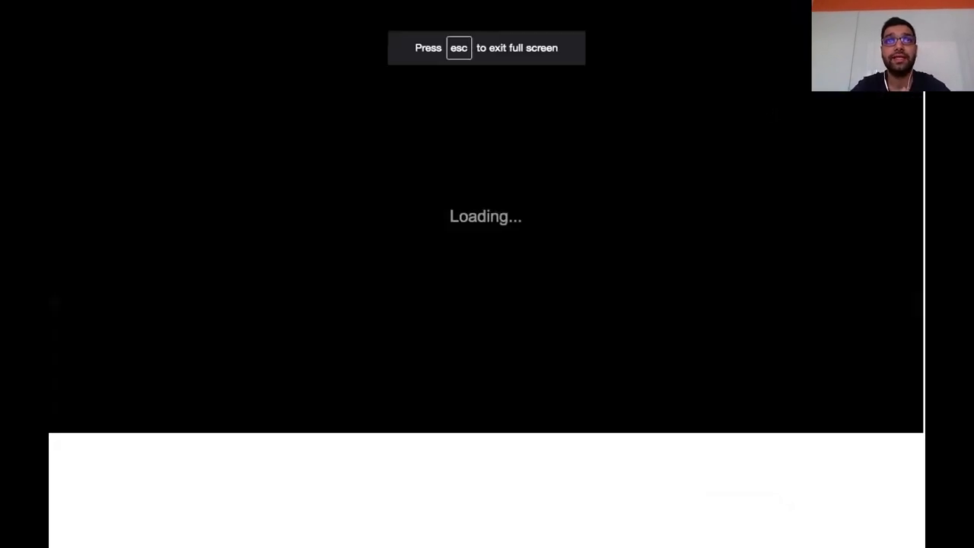
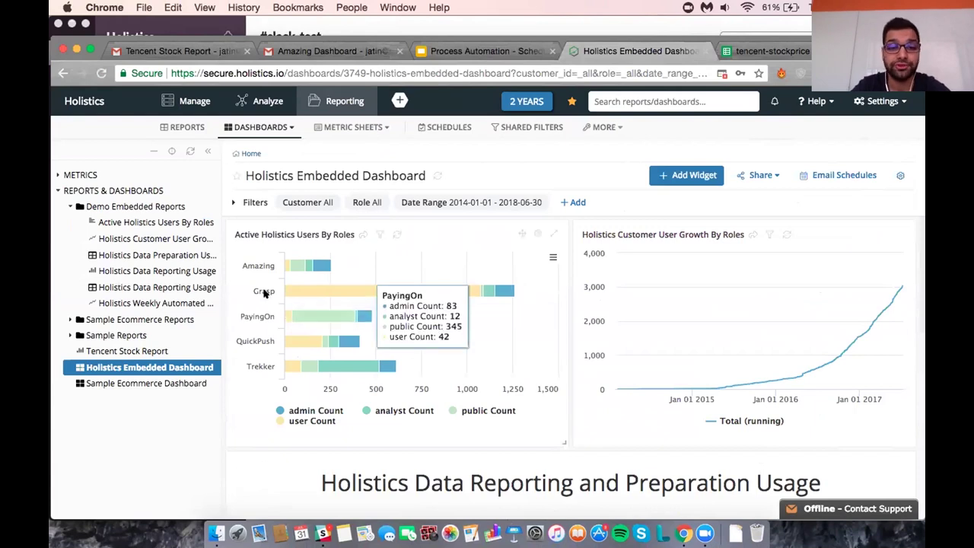
Set the dashboard's Customer filter to Amazing and apply it, then check the filtered charts.
{"action": "left_click", "coordinate": [258, 203]}
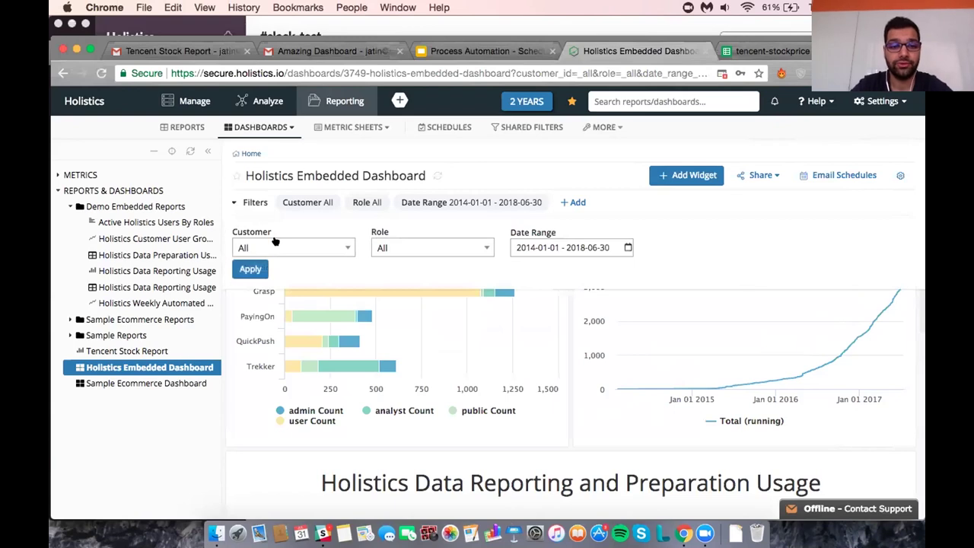
{"action": "left_click", "coordinate": [334, 249]}
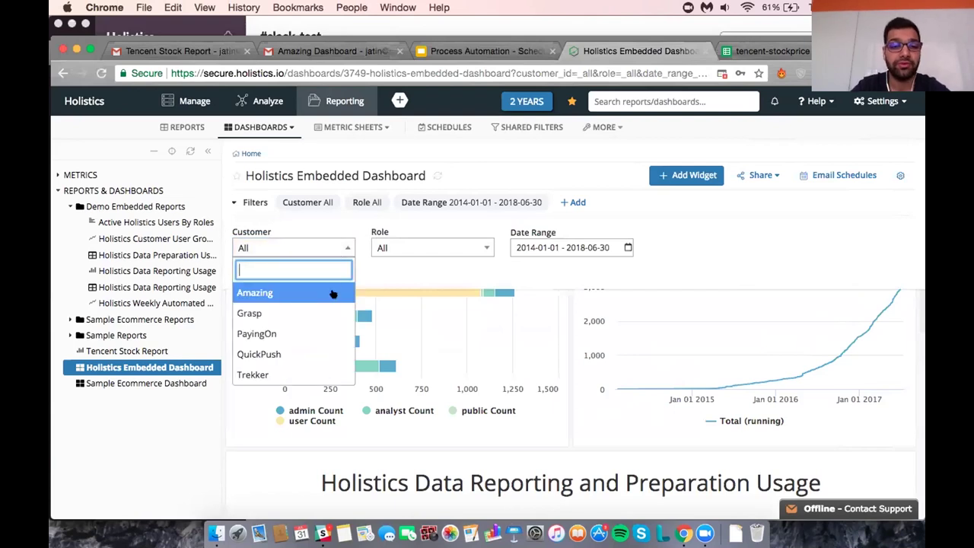
{"action": "left_click", "coordinate": [332, 293]}
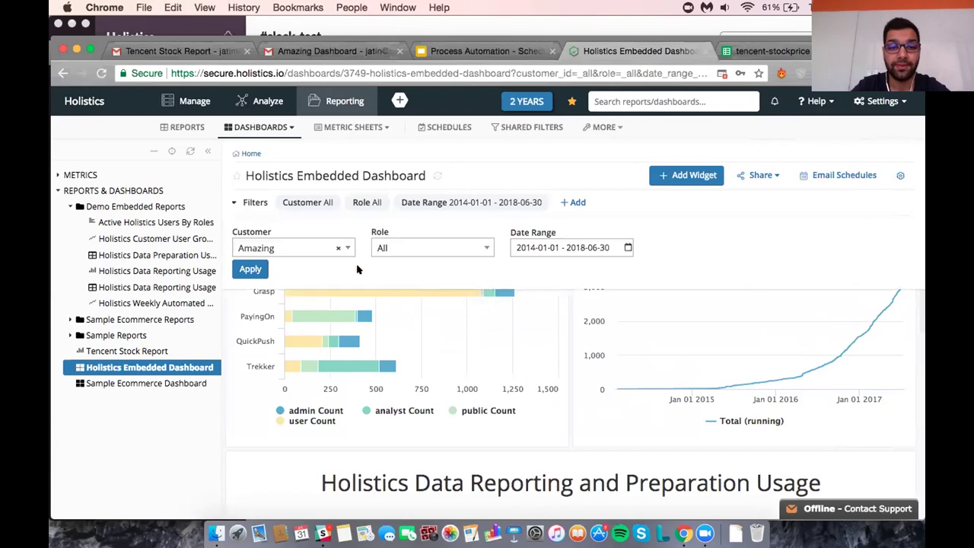
{"action": "left_click", "coordinate": [255, 269]}
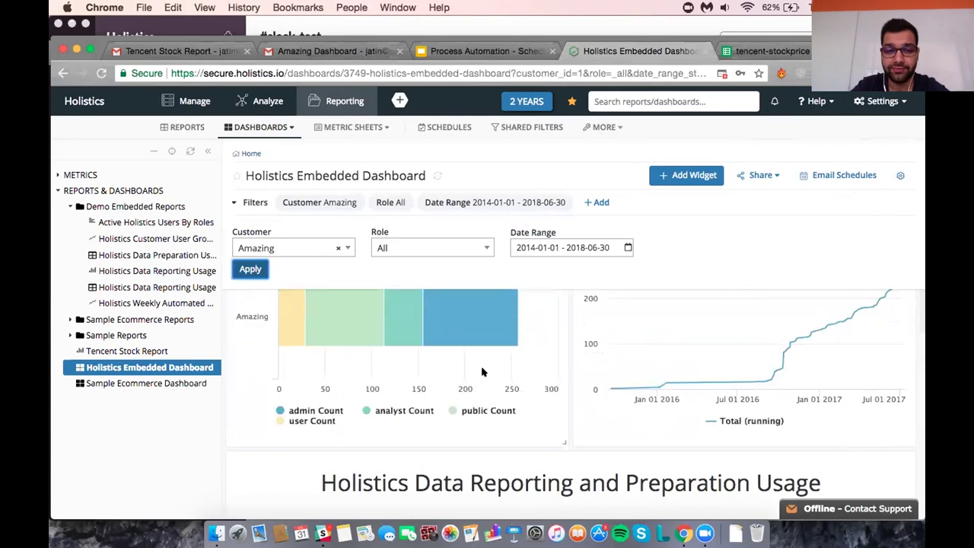
{"action": "scroll", "coordinate": [576, 378], "scroll_direction": "down", "scroll_amount": 4}
{"action": "scroll", "coordinate": [576, 378], "scroll_direction": "up", "scroll_amount": 4}
{"action": "left_click", "coordinate": [820, 175]}
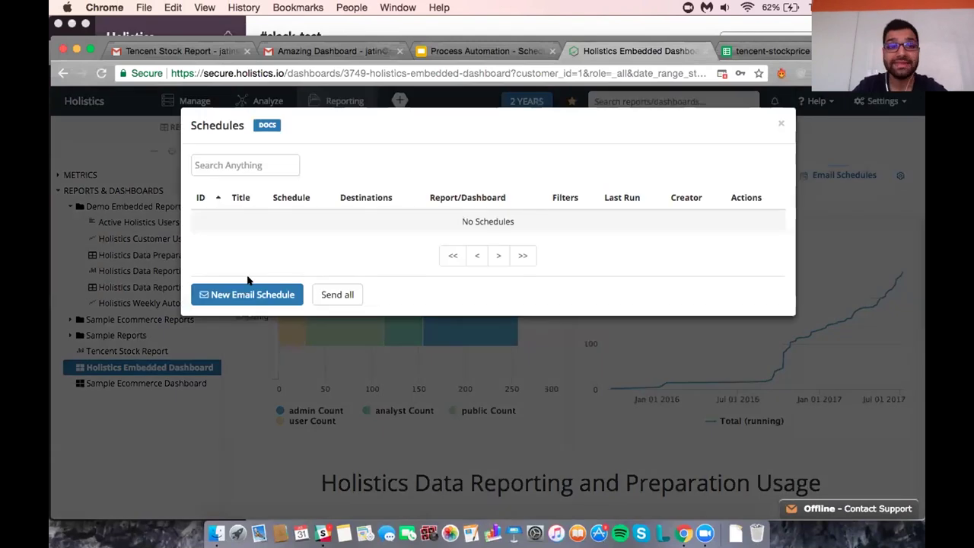
{"action": "left_click", "coordinate": [251, 288]}
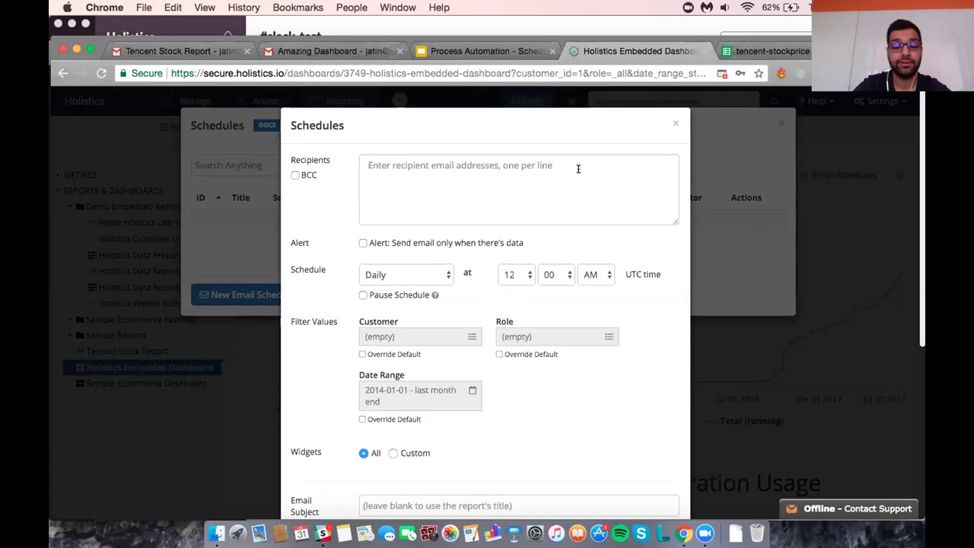
{"action": "left_click", "coordinate": [373, 354]}
{"action": "left_click", "coordinate": [376, 337]}
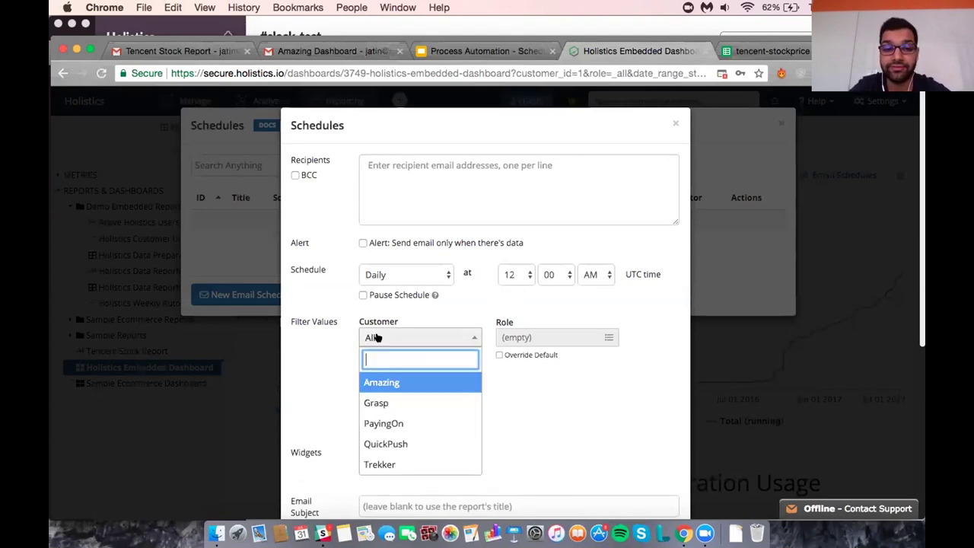
{"action": "left_click", "coordinate": [387, 381]}
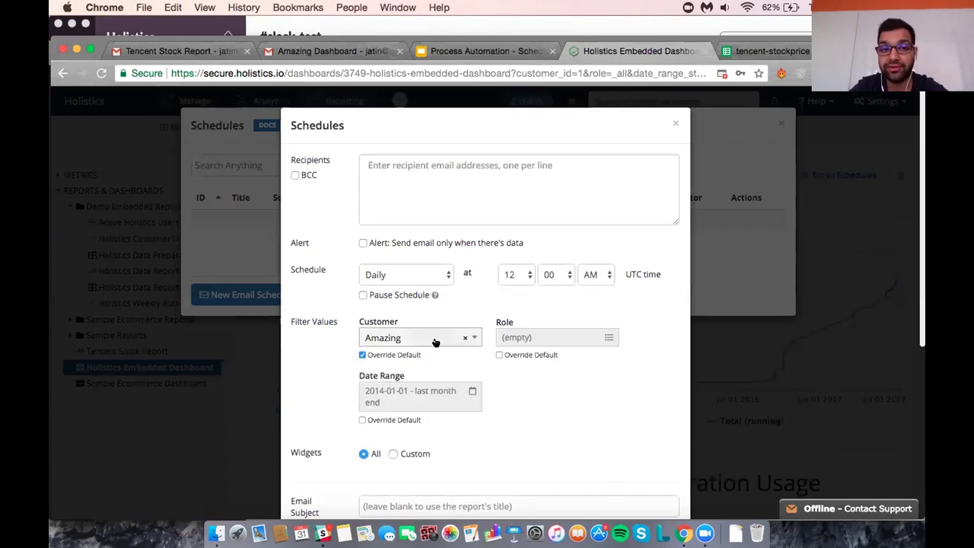
{"action": "left_click", "coordinate": [436, 181]}
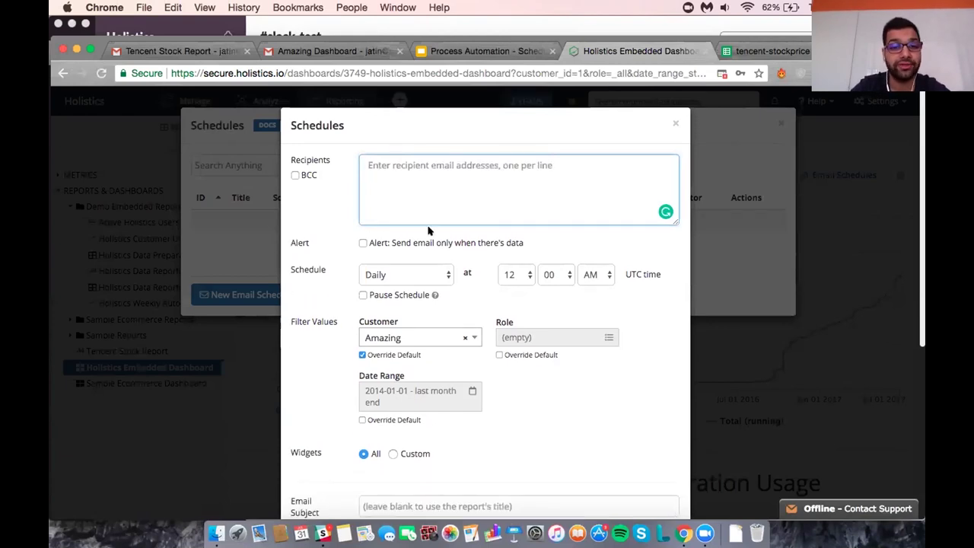
{"action": "scroll", "coordinate": [428, 231], "scroll_direction": "down", "scroll_amount": 4}
{"action": "scroll", "coordinate": [424, 271], "scroll_direction": "down", "scroll_amount": 2}
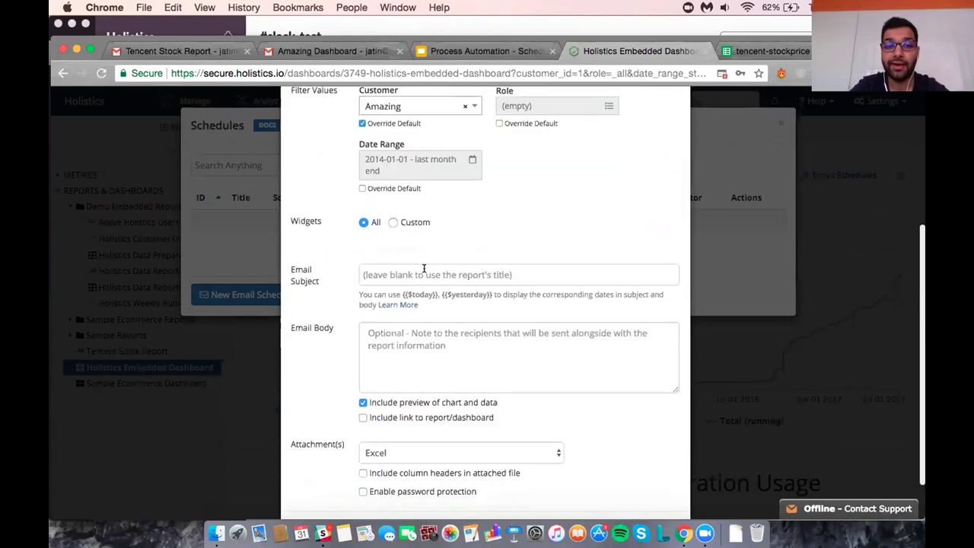
{"action": "scroll", "coordinate": [423, 267], "scroll_direction": "down", "scroll_amount": 2}
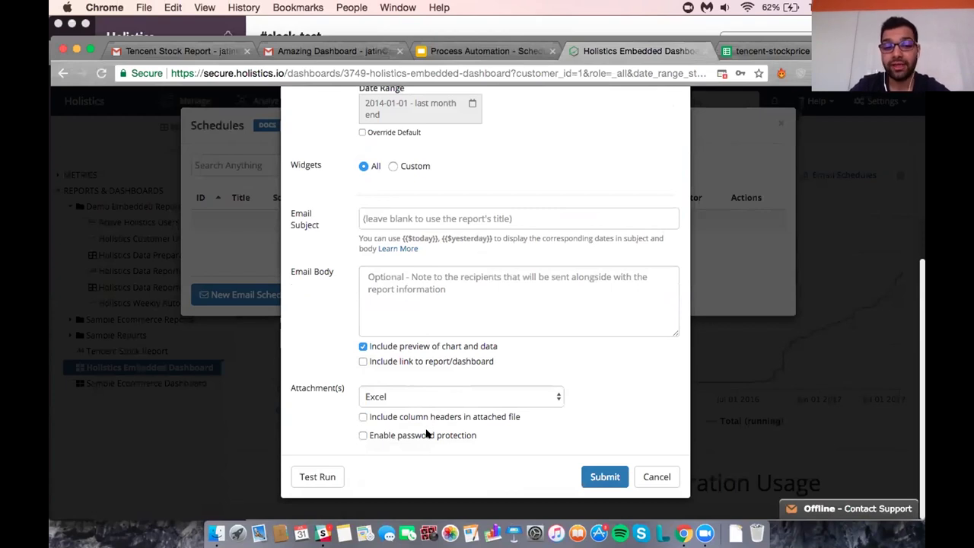
{"action": "left_click", "coordinate": [426, 433]}
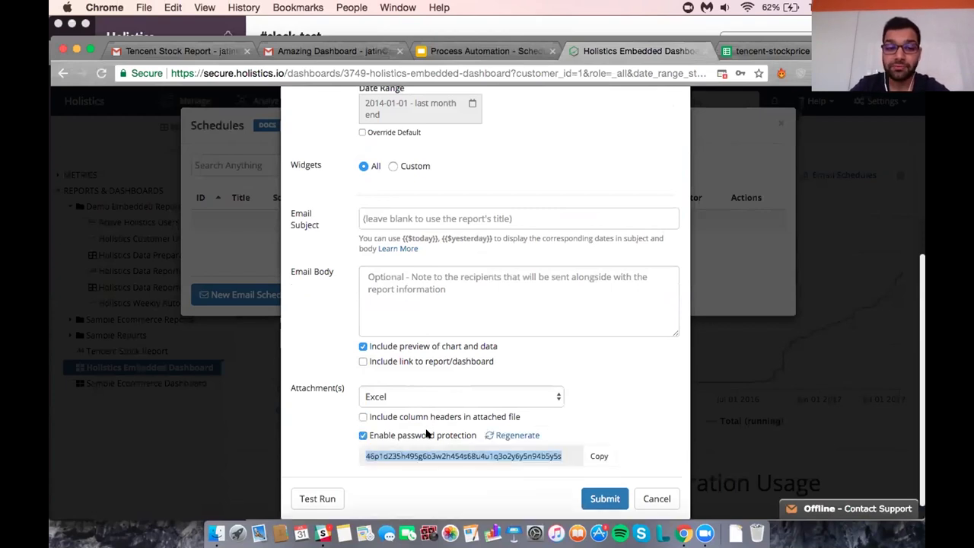
{"action": "left_click", "coordinate": [609, 428]}
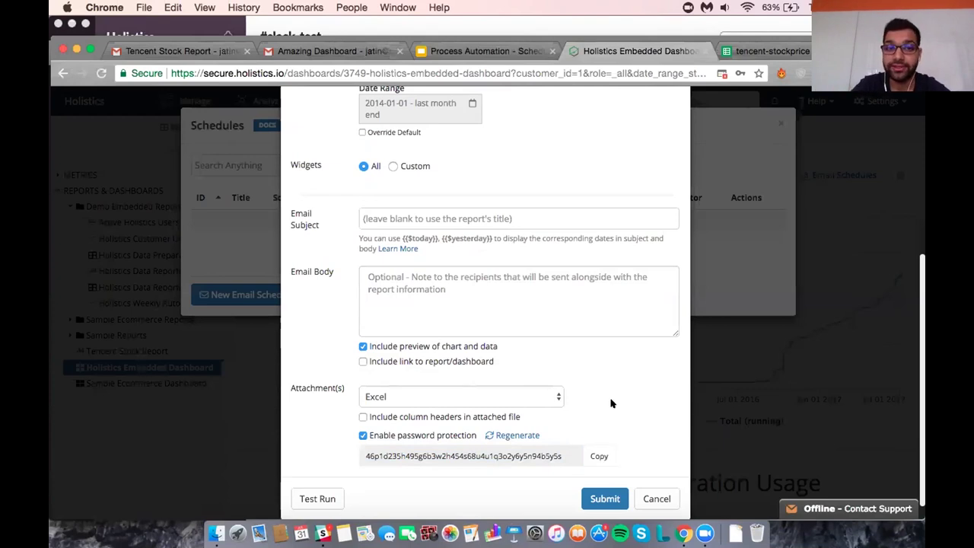
{"action": "scroll", "coordinate": [610, 401], "scroll_direction": "up", "scroll_amount": 5}
{"action": "scroll", "coordinate": [611, 403], "scroll_direction": "down", "scroll_amount": 5}
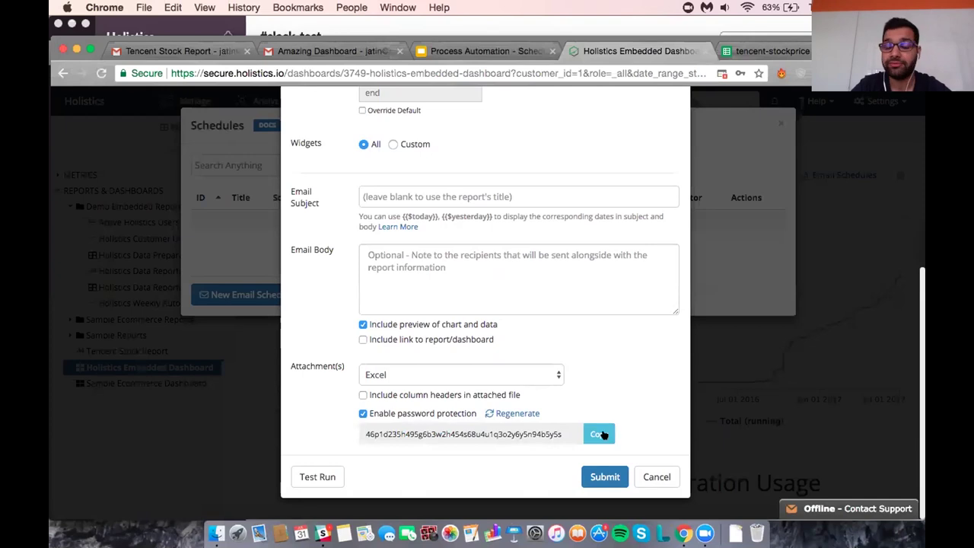
{"action": "left_click", "coordinate": [651, 471]}
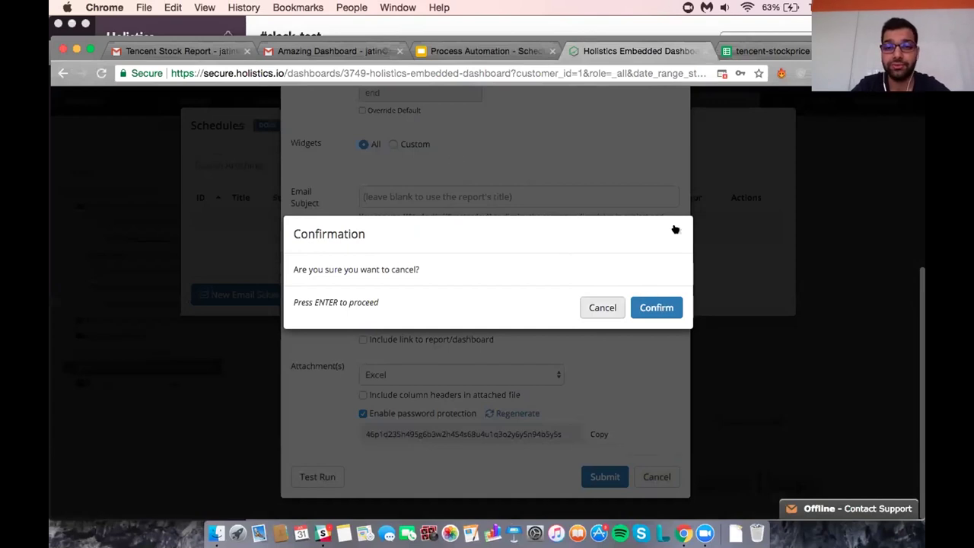
{"action": "key", "text": "Return"}
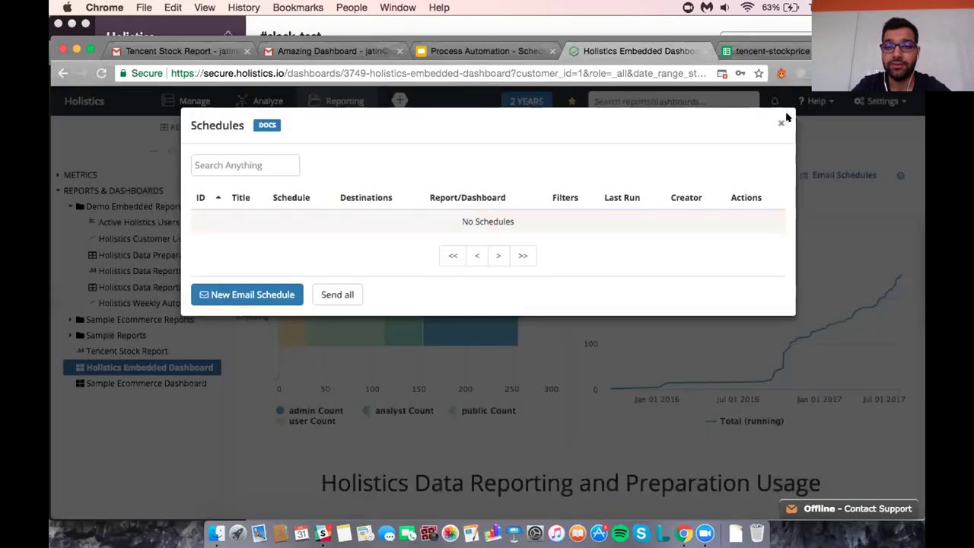
{"action": "left_click", "coordinate": [780, 122]}
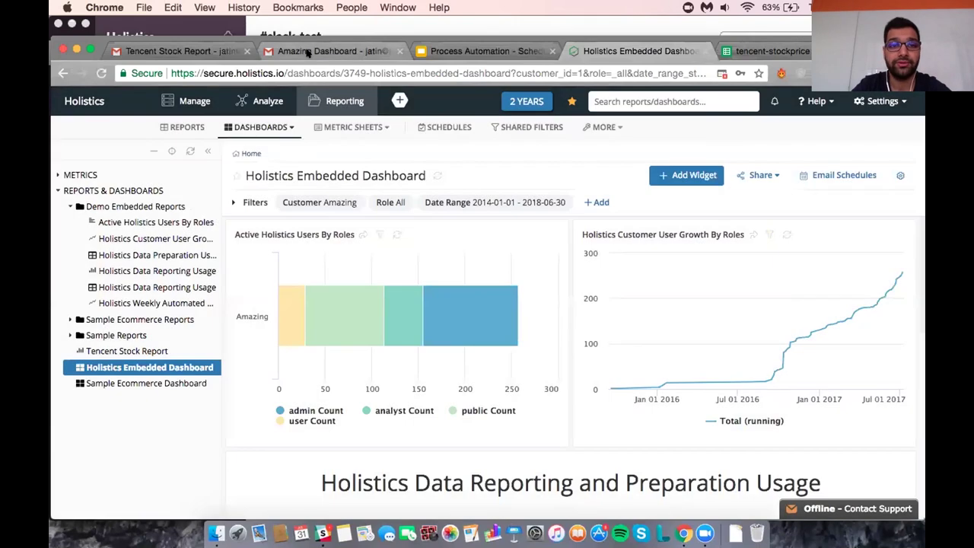
Scroll through the Amazing Dashboard email's charts in Gmail, then return to the Process Automation deck.
{"action": "left_click", "coordinate": [308, 52]}
{"action": "scroll", "coordinate": [410, 307], "scroll_direction": "down", "scroll_amount": 3}
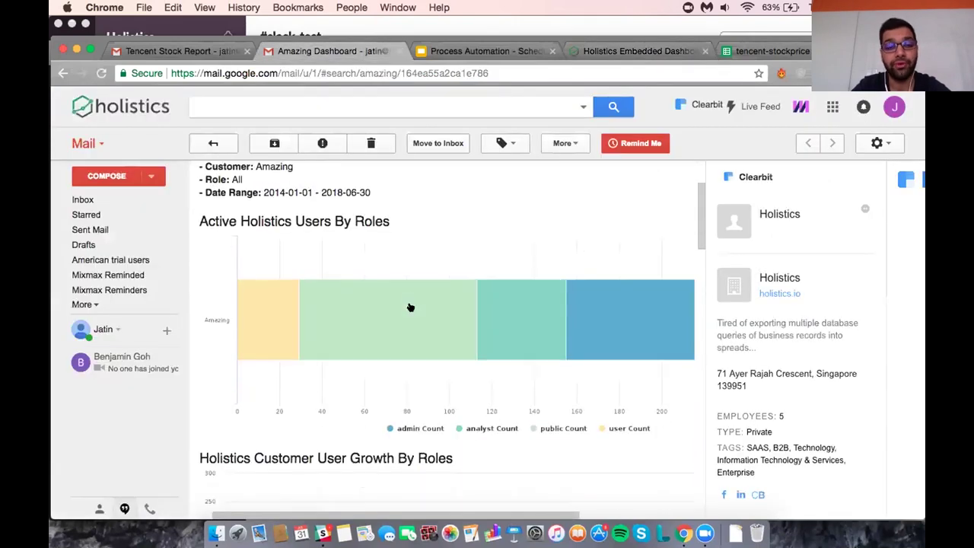
{"action": "scroll", "coordinate": [410, 307], "scroll_direction": "down", "scroll_amount": 10}
{"action": "scroll", "coordinate": [410, 307], "scroll_direction": "down", "scroll_amount": 10}
{"action": "scroll", "coordinate": [411, 312], "scroll_direction": "up", "scroll_amount": 10}
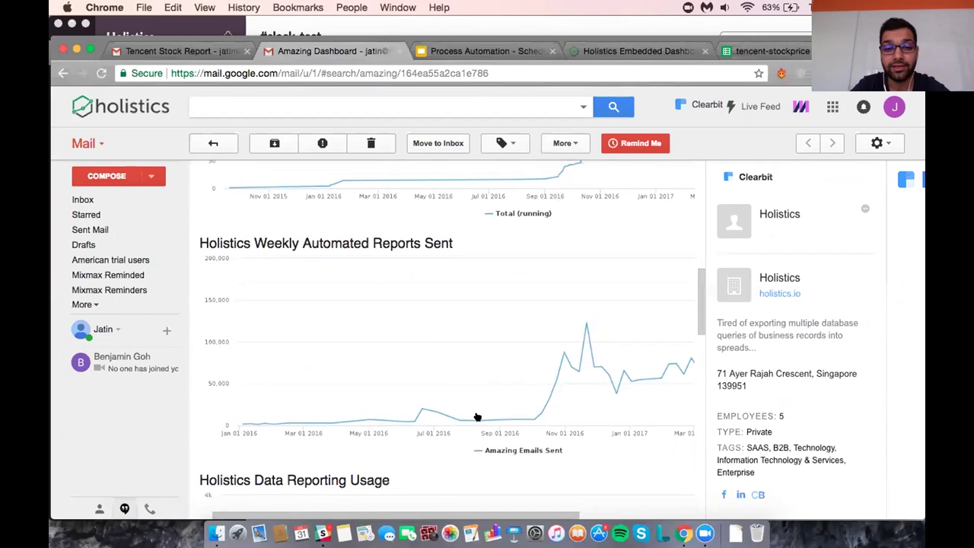
{"action": "left_click", "coordinate": [492, 55]}
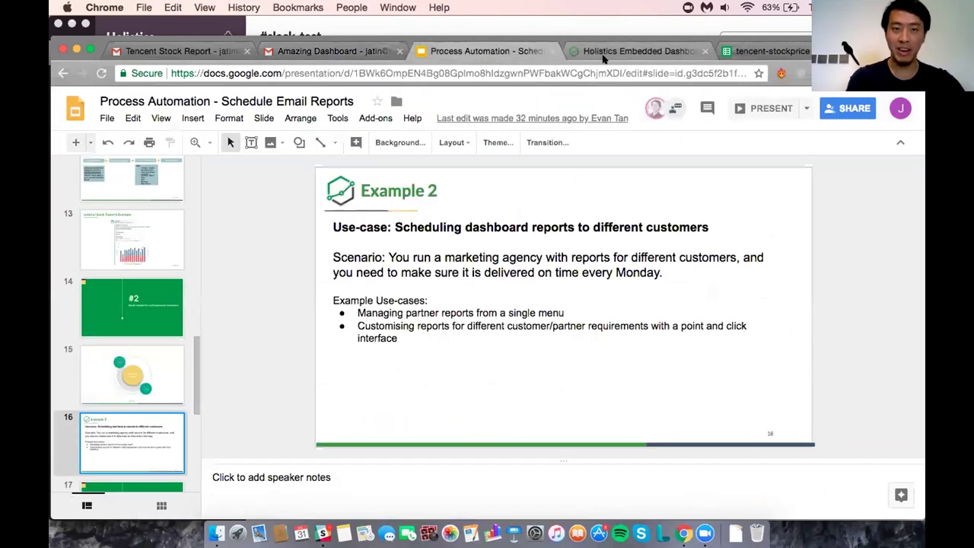
Return to the Holistics Embedded Dashboard and review its Amazing-filtered user-by-role and growth charts.
{"action": "left_click", "coordinate": [603, 58]}
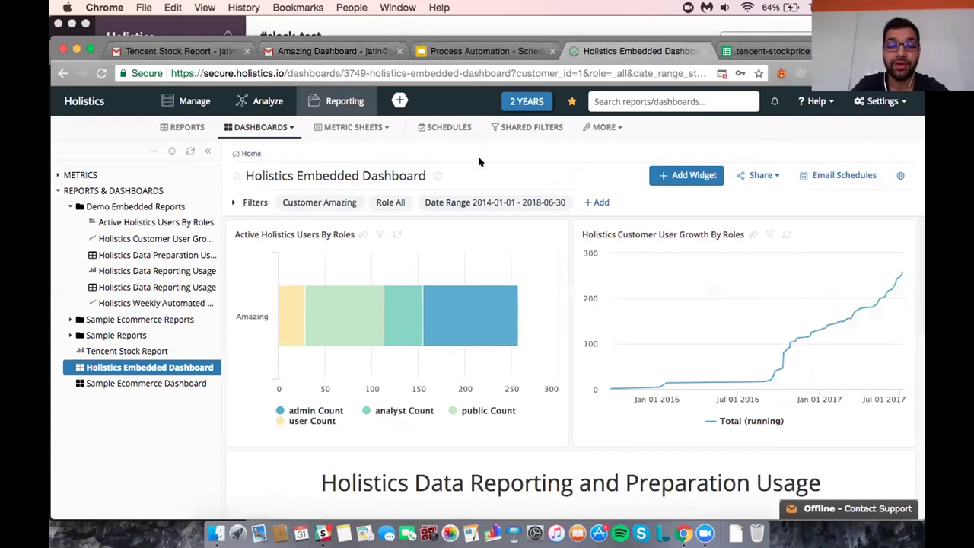
{"action": "scroll", "coordinate": [502, 133], "scroll_direction": "down", "scroll_amount": 3}
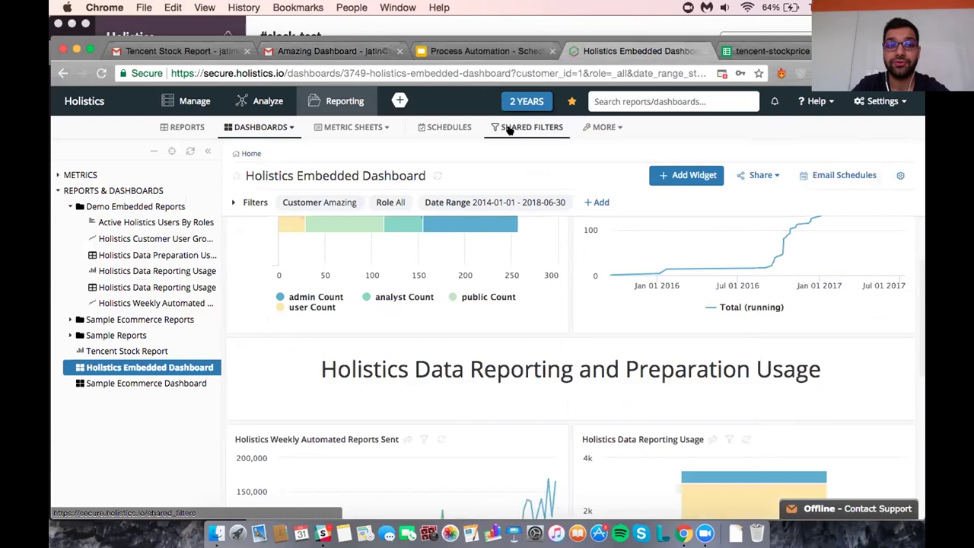
{"action": "scroll", "coordinate": [456, 323], "scroll_direction": "up", "scroll_amount": 3}
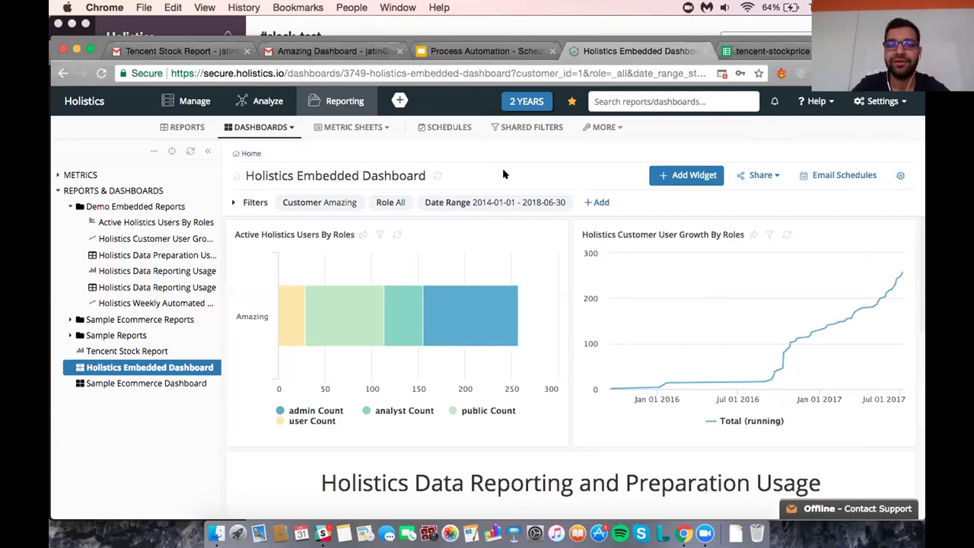
Open the Customer ID filter's settings from the Shared Filters list.
{"action": "left_click", "coordinate": [524, 130]}
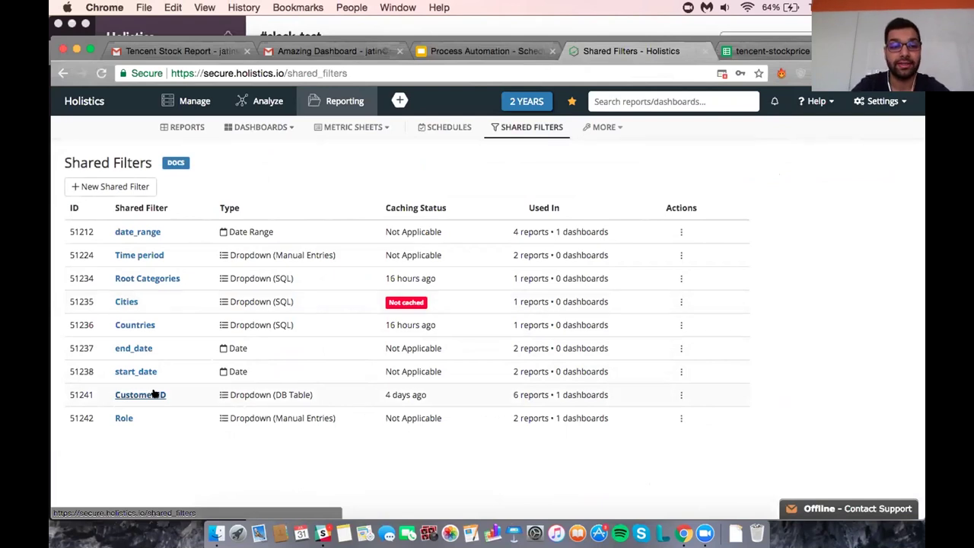
{"action": "left_click", "coordinate": [155, 394]}
{"action": "scroll", "coordinate": [361, 268], "scroll_direction": "down", "scroll_amount": 2}
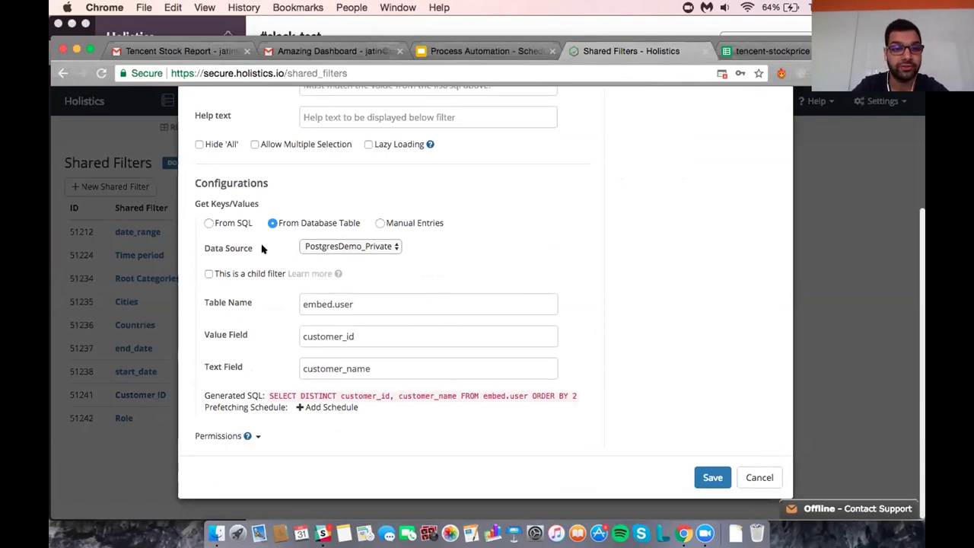
Try the From SQL, From Database Table and Manual Entries value sources for the filter.
{"action": "left_click", "coordinate": [231, 222]}
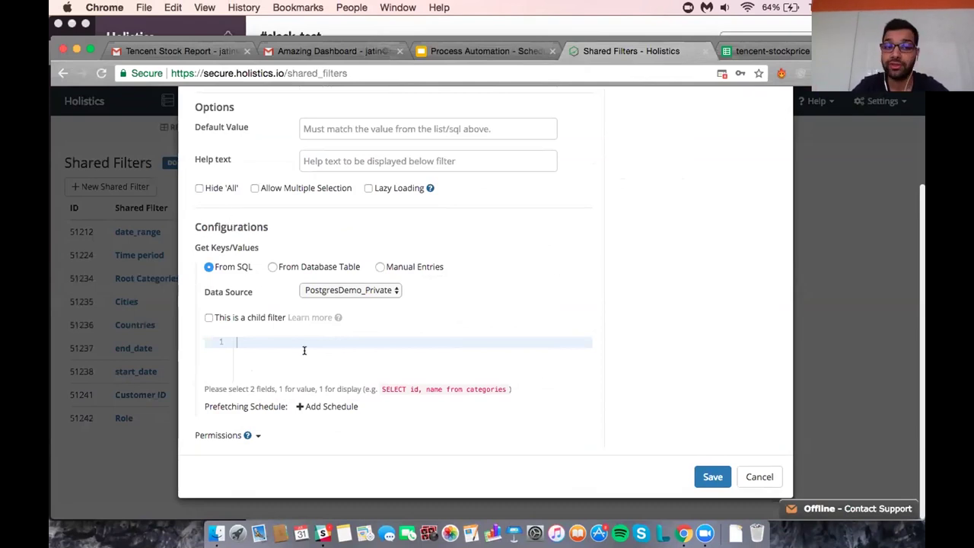
{"action": "left_click", "coordinate": [327, 268]}
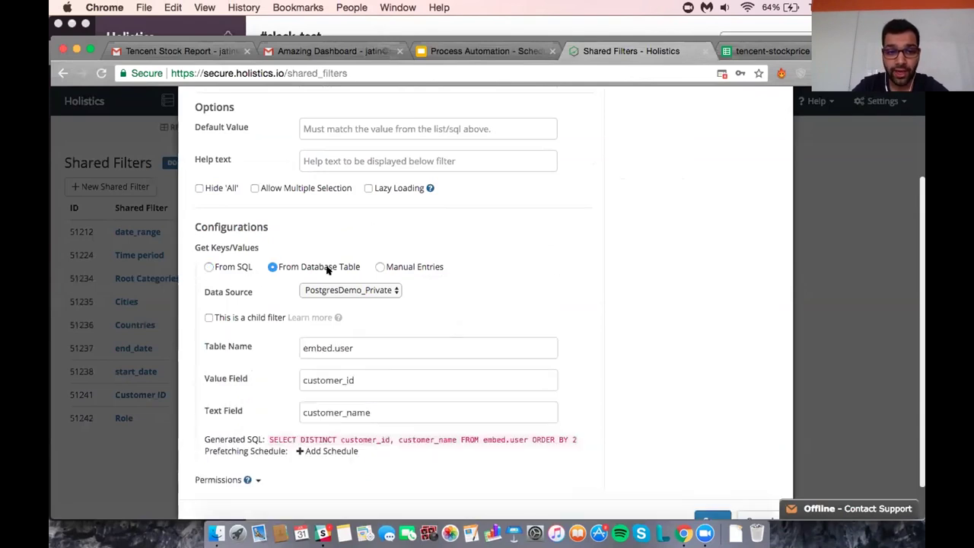
{"action": "scroll", "coordinate": [357, 358], "scroll_direction": "down", "scroll_amount": 1}
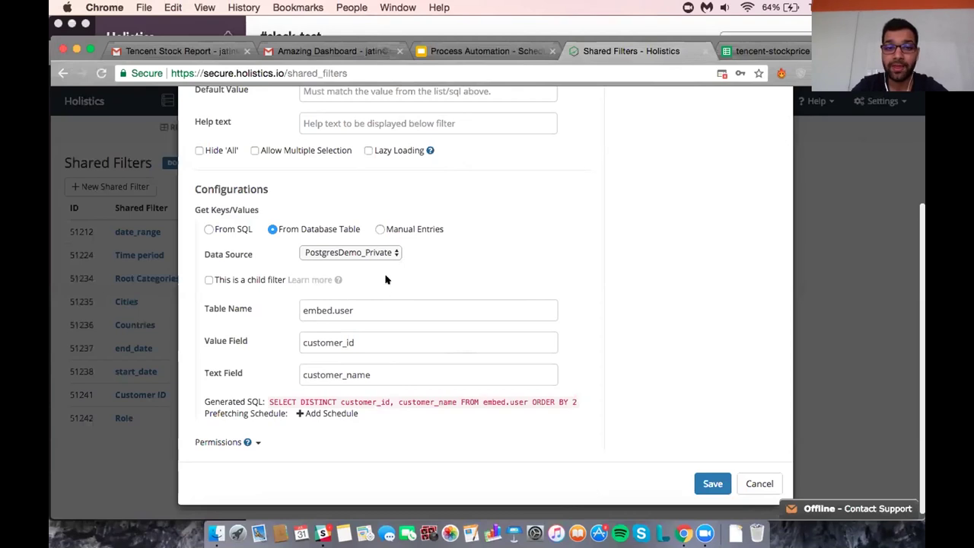
{"action": "left_click", "coordinate": [412, 229]}
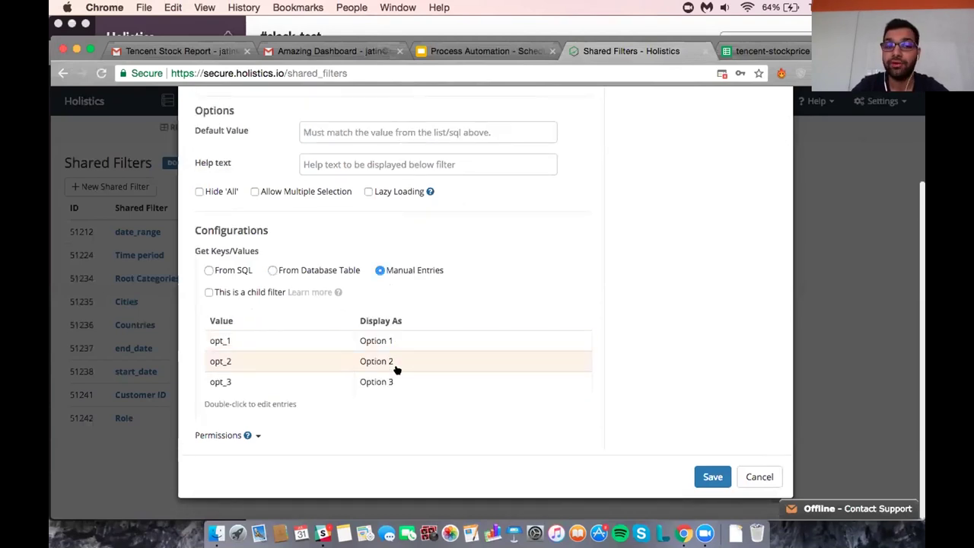
{"action": "scroll", "coordinate": [394, 370], "scroll_direction": "up", "scroll_amount": 3}
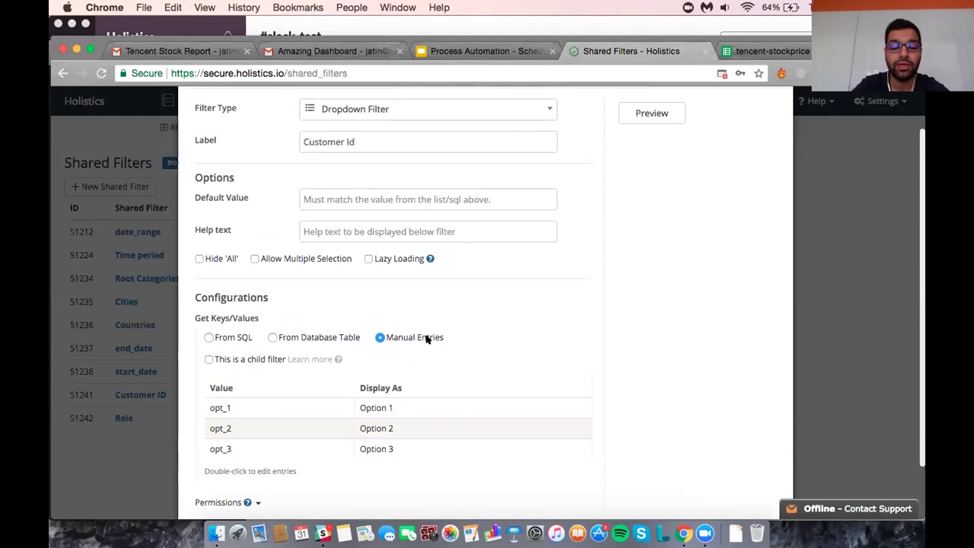
{"action": "scroll", "coordinate": [426, 339], "scroll_direction": "up", "scroll_amount": 1}
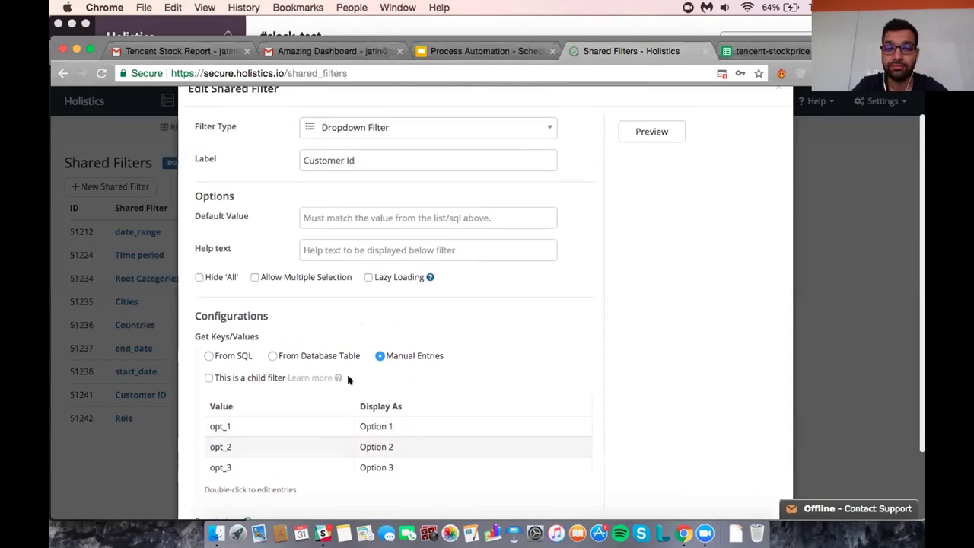
Preview the Customer Id dropdown, then close the filter settings without saving.
{"action": "left_click", "coordinate": [655, 138]}
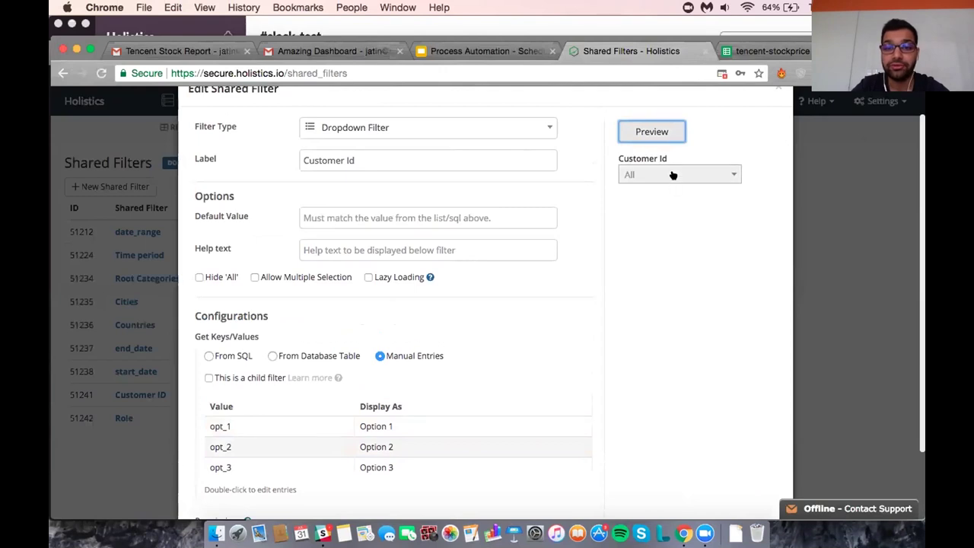
{"action": "left_click", "coordinate": [672, 175]}
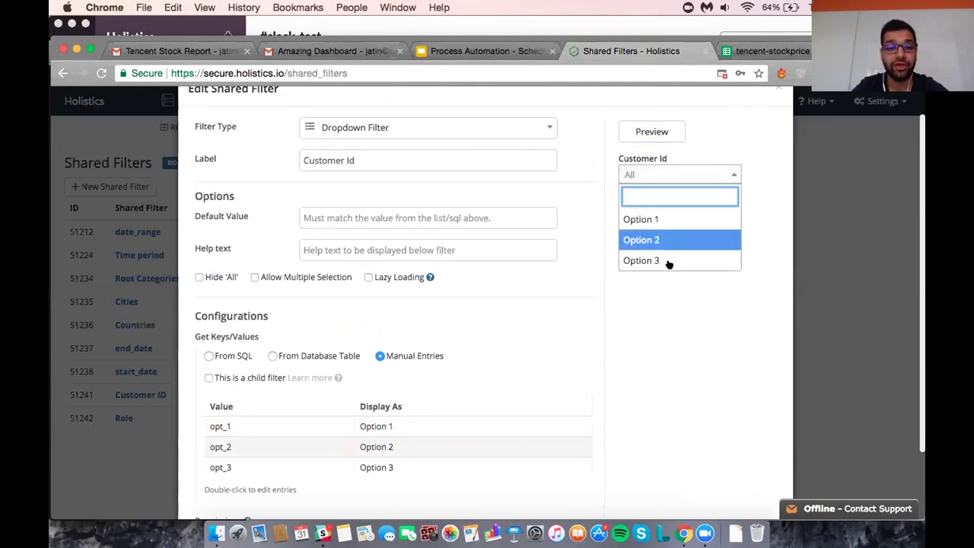
{"action": "left_click", "coordinate": [663, 324]}
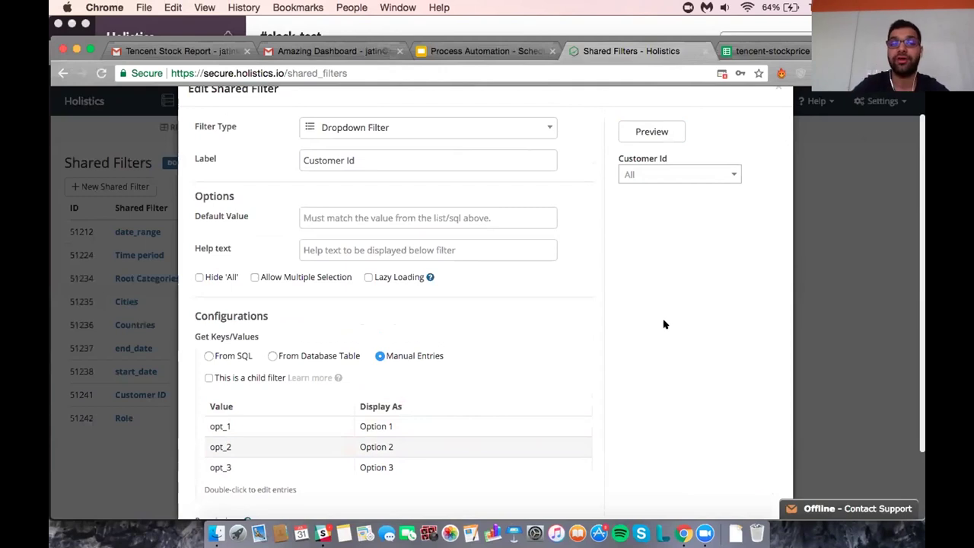
{"action": "left_click", "coordinate": [778, 89]}
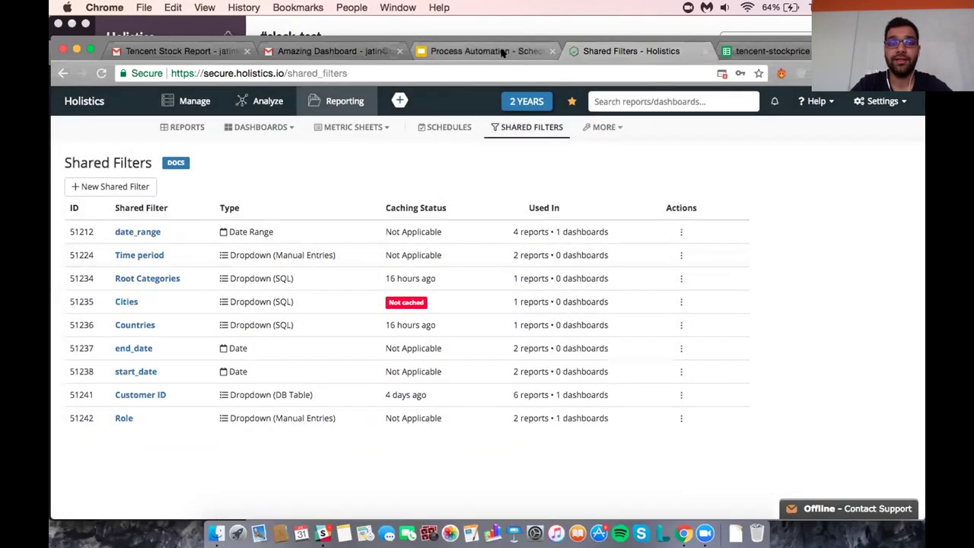
Present the Process Automation deck full screen and advance one slide.
{"action": "left_click", "coordinate": [502, 51]}
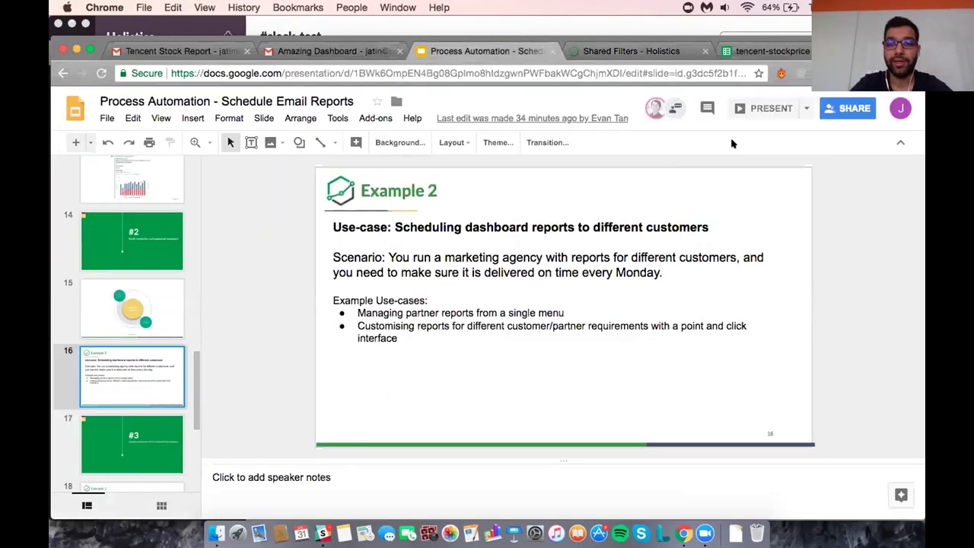
{"action": "left_click", "coordinate": [752, 108]}
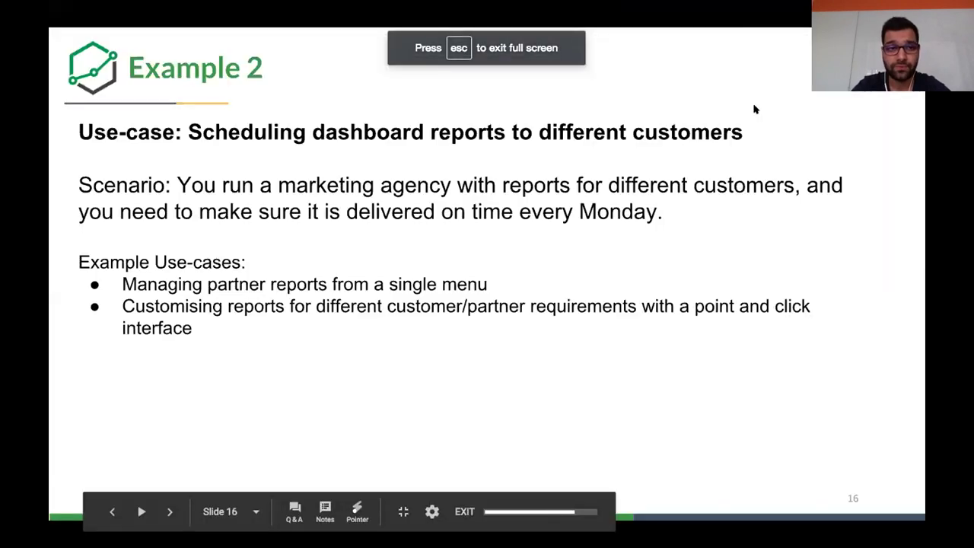
{"action": "key", "text": "Right"}
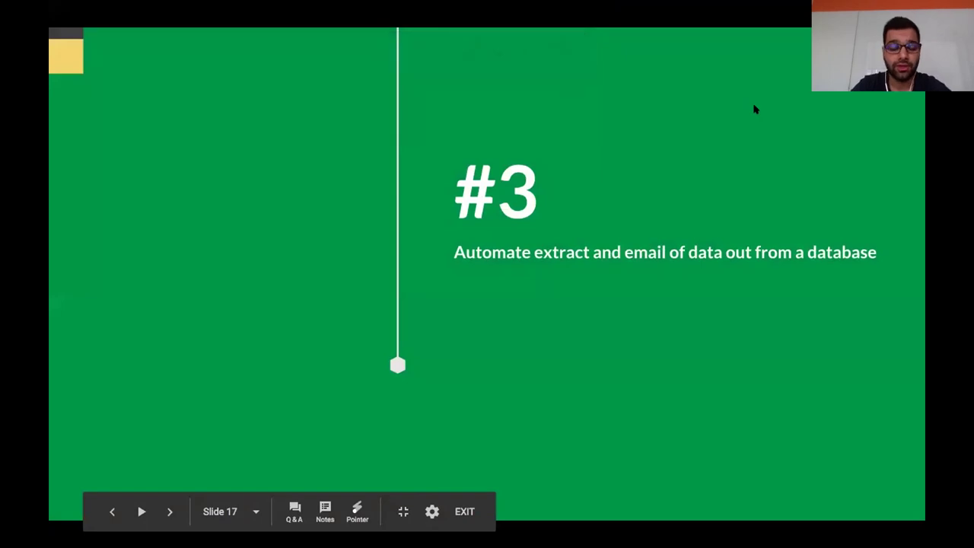
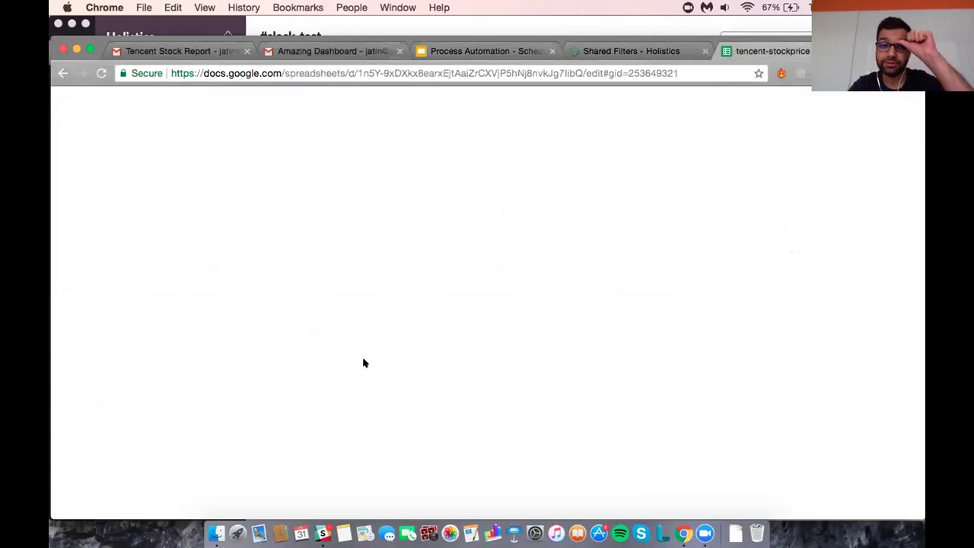
Review the tencent-2016, tencent-2017 and tencent-2018 closing-price sheets.
{"action": "left_click", "coordinate": [257, 502]}
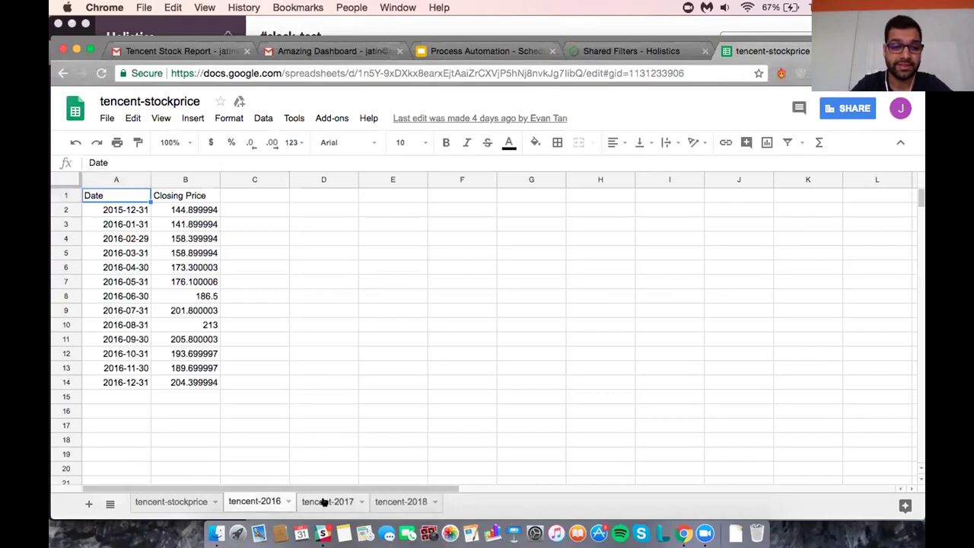
{"action": "left_click", "coordinate": [325, 502]}
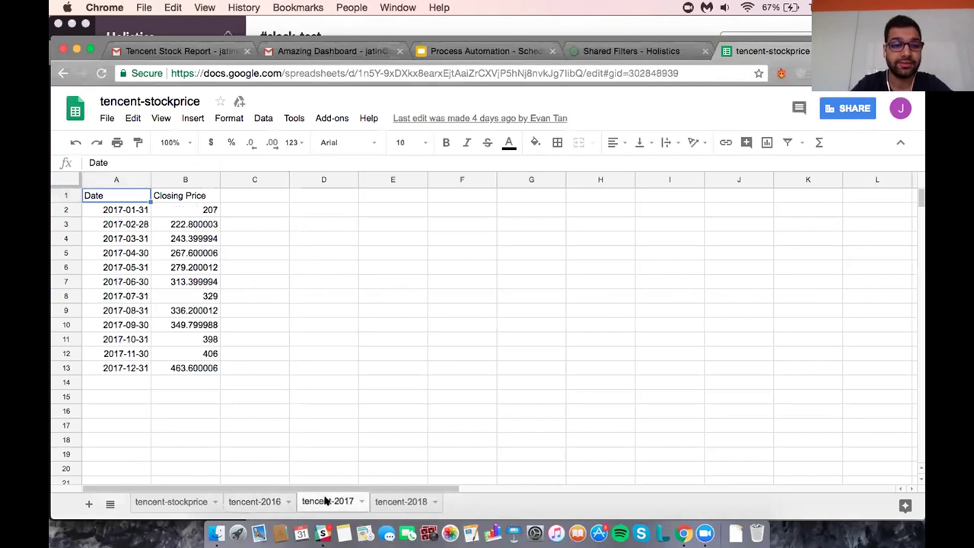
{"action": "left_click", "coordinate": [255, 502]}
{"action": "left_click", "coordinate": [325, 501]}
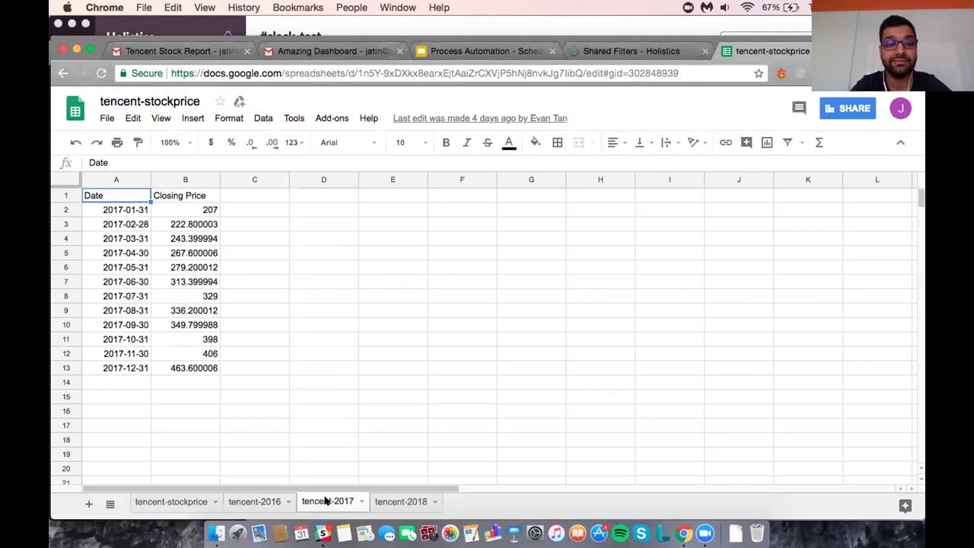
{"action": "left_click", "coordinate": [392, 502]}
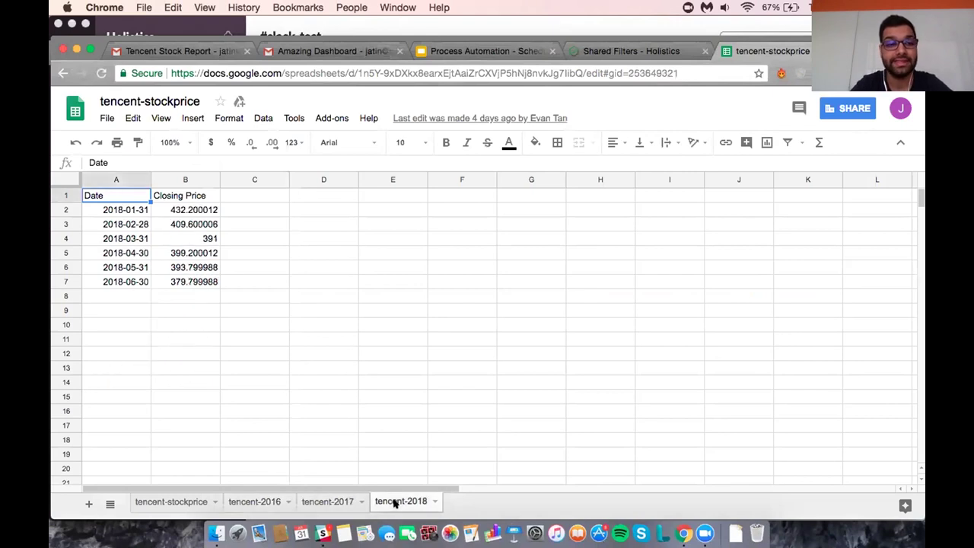
Return to the tencent-2017 sheet, then bring up Holistics' Reports & Dashboards list.
{"action": "left_click", "coordinate": [328, 504]}
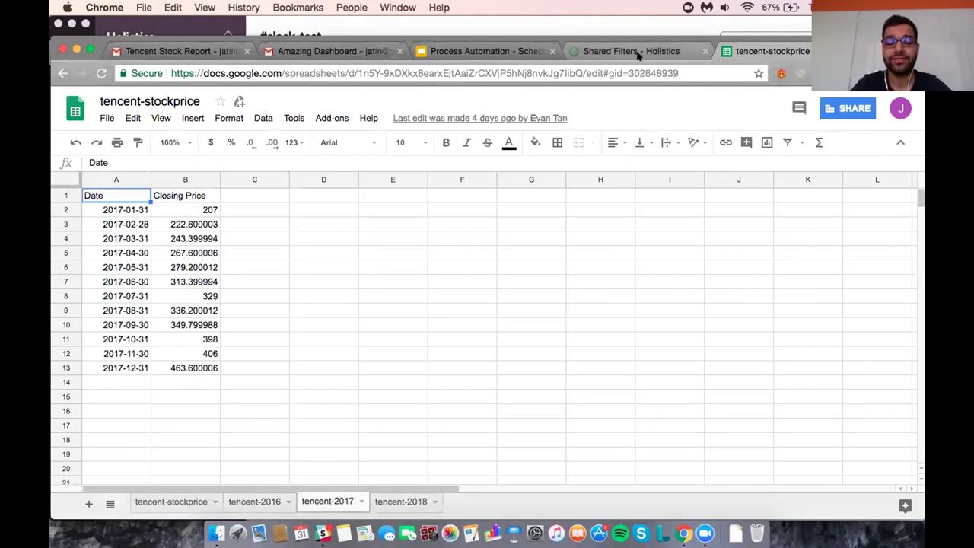
{"action": "left_click", "coordinate": [631, 51]}
{"action": "left_click", "coordinate": [196, 129]}
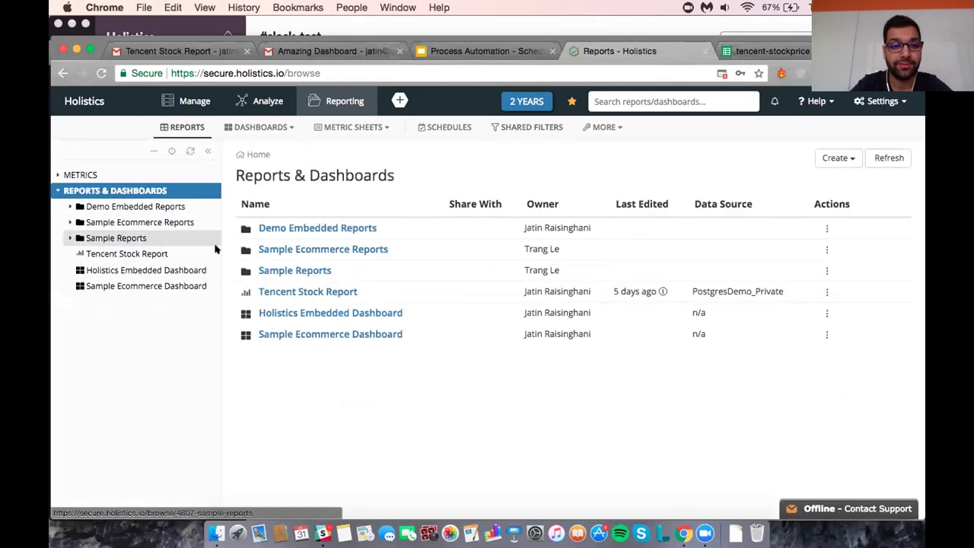
Check the Tencent Stock Report's bar chart and 13-row Dec 2015–Dec 2016 table, then return to tencent-stockprice.
{"action": "left_click", "coordinate": [287, 291]}
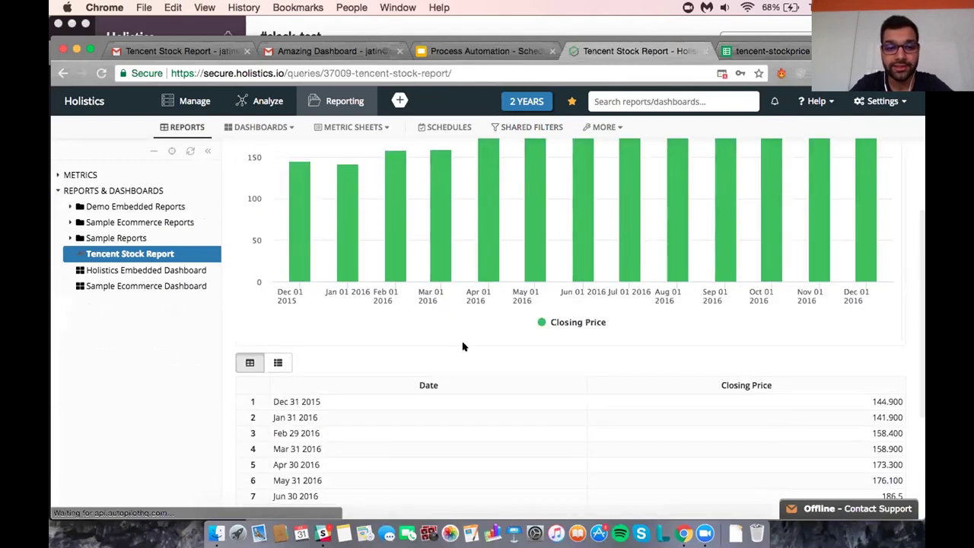
{"action": "scroll", "coordinate": [462, 346], "scroll_direction": "down", "scroll_amount": 5}
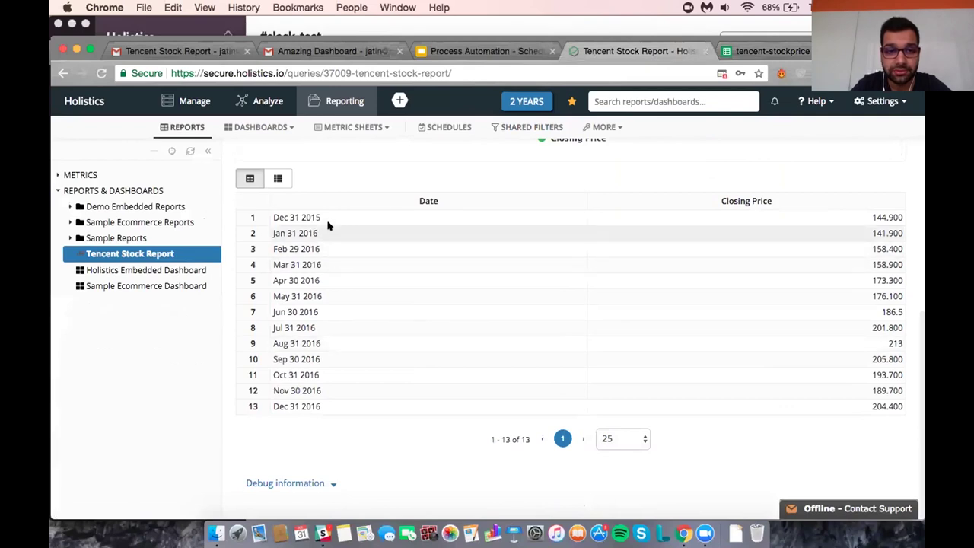
{"action": "scroll", "coordinate": [365, 340], "scroll_direction": "up", "scroll_amount": 6}
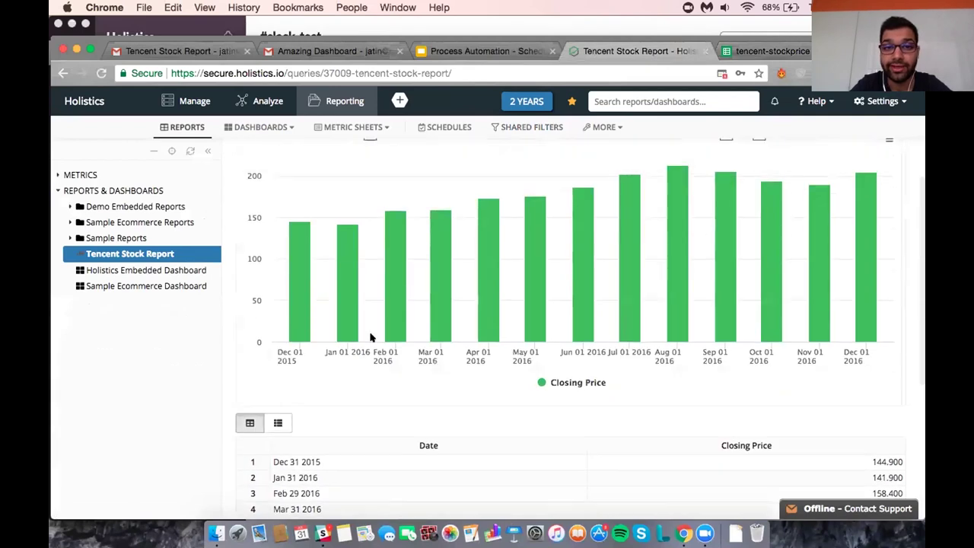
{"action": "left_click", "coordinate": [753, 51]}
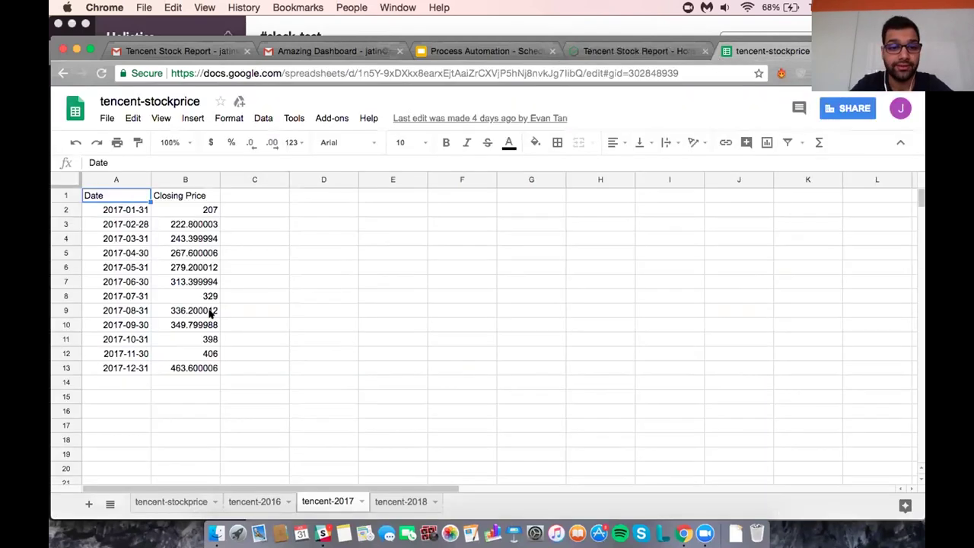
Compare the tencent-2016, 2017 and 2018 sheets, then go back to the Tencent Stock Report chart.
{"action": "left_click", "coordinate": [259, 502]}
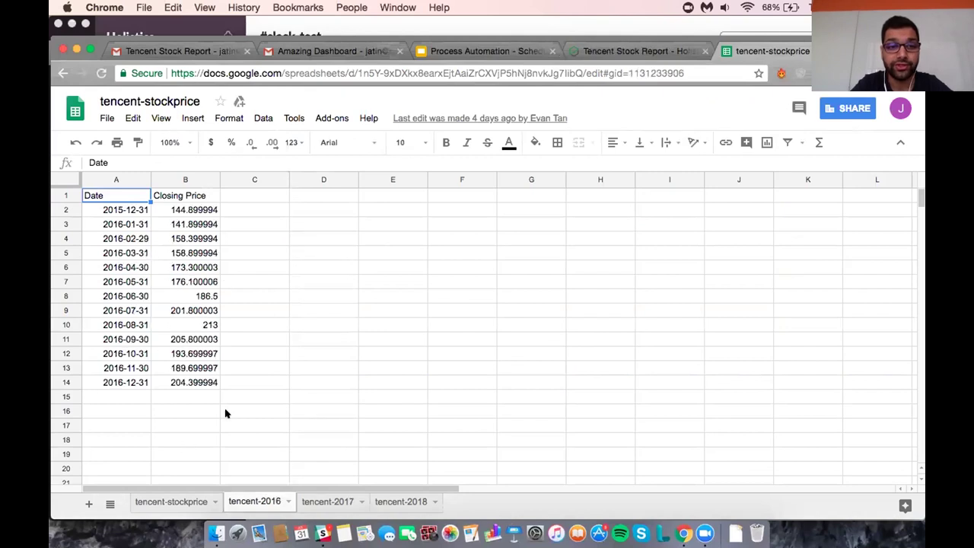
{"action": "left_click", "coordinate": [327, 502]}
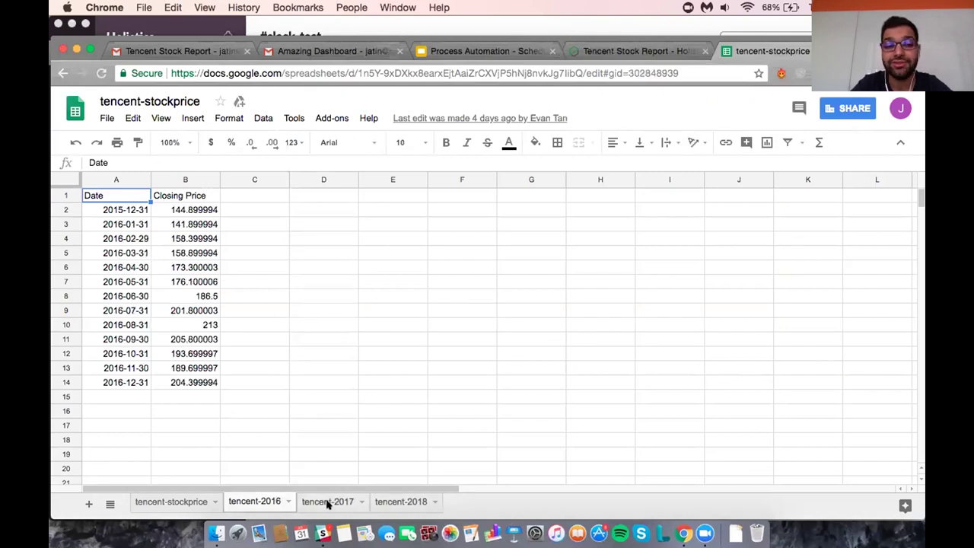
{"action": "left_click", "coordinate": [385, 503]}
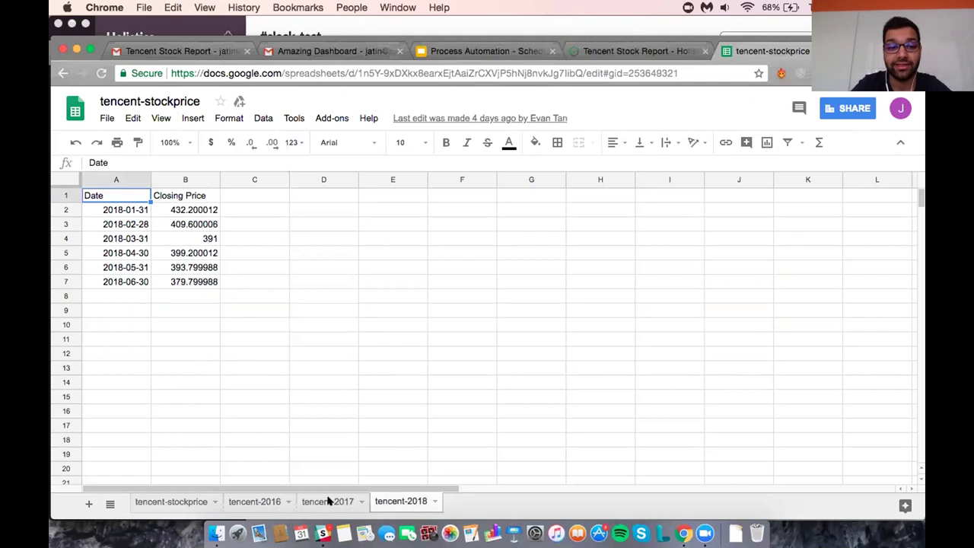
{"action": "left_click", "coordinate": [648, 55]}
{"action": "scroll", "coordinate": [515, 209], "scroll_direction": "up", "scroll_amount": 2}
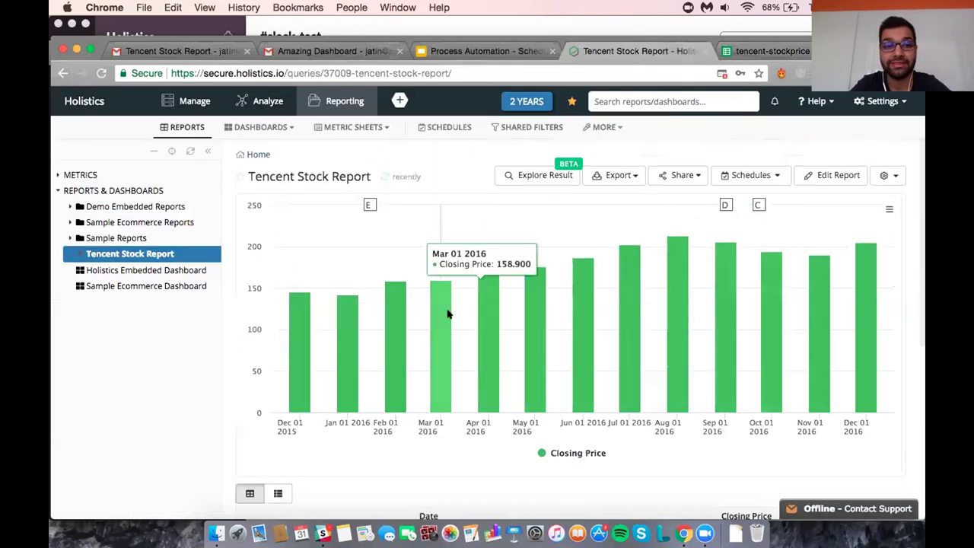
Go to Manage's Data Imports page and start a new data import.
{"action": "scroll", "coordinate": [447, 314], "scroll_direction": "down", "scroll_amount": 3}
{"action": "scroll", "coordinate": [447, 314], "scroll_direction": "up", "scroll_amount": 3}
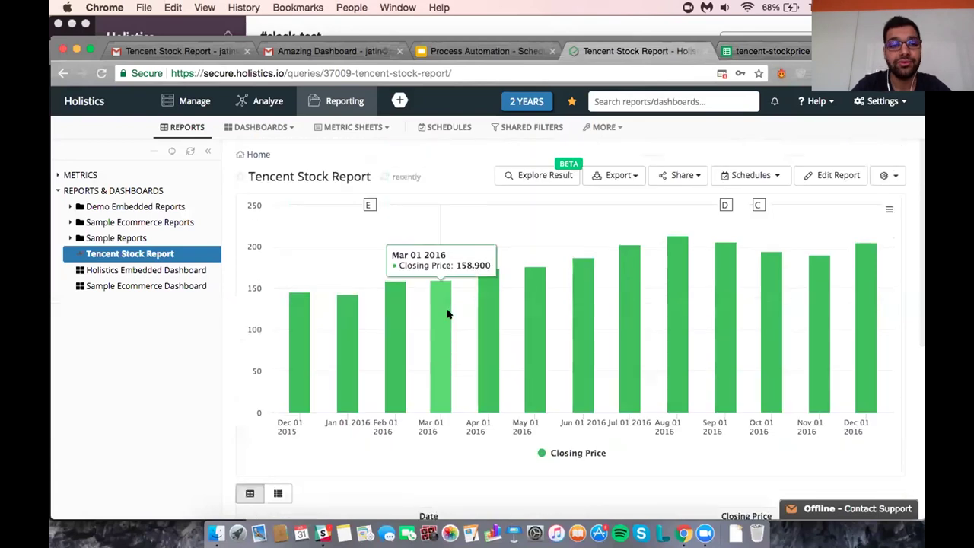
{"action": "left_click", "coordinate": [260, 127]}
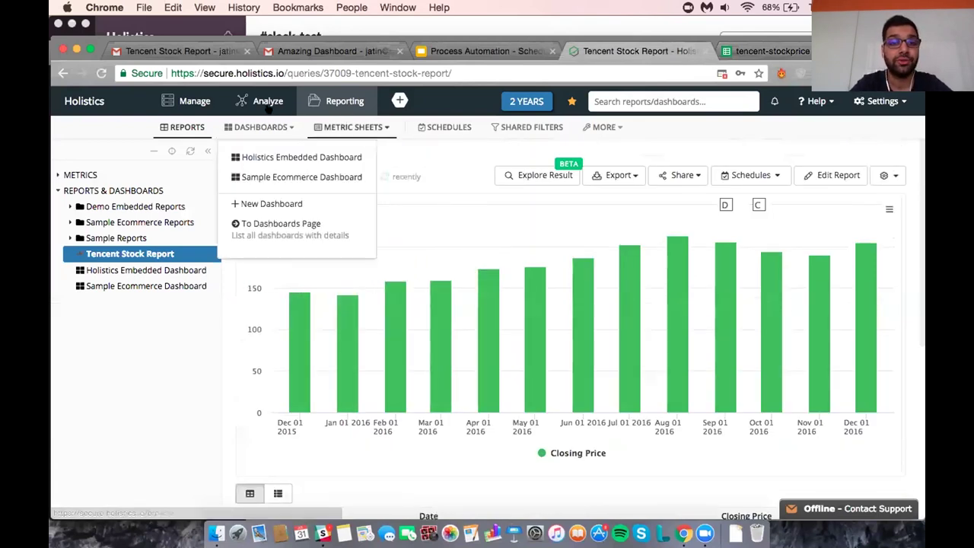
{"action": "left_click", "coordinate": [267, 103]}
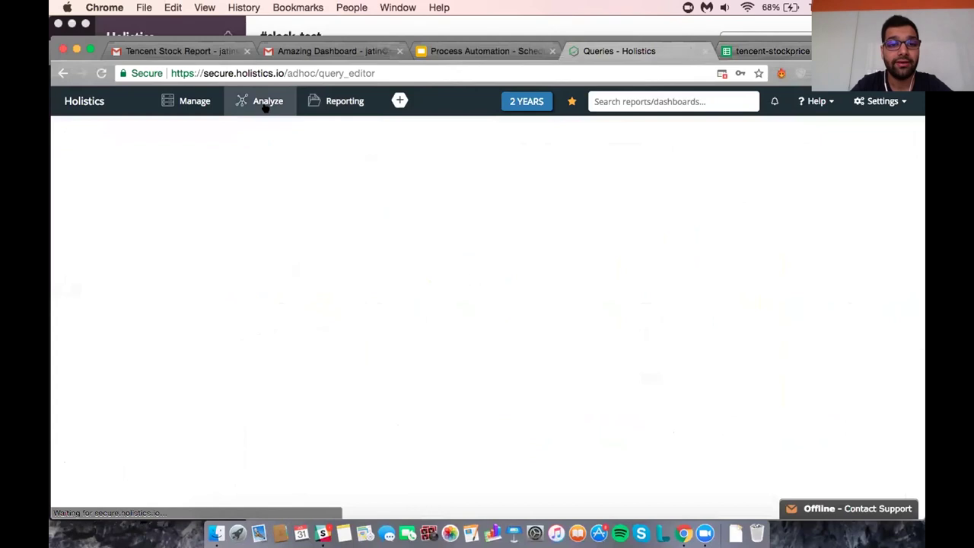
{"action": "left_click", "coordinate": [210, 99]}
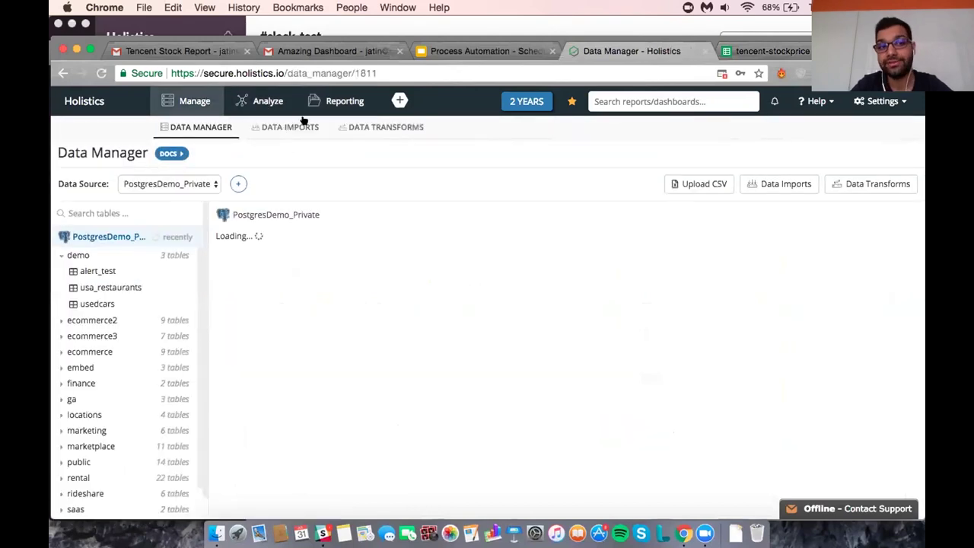
{"action": "left_click", "coordinate": [292, 125]}
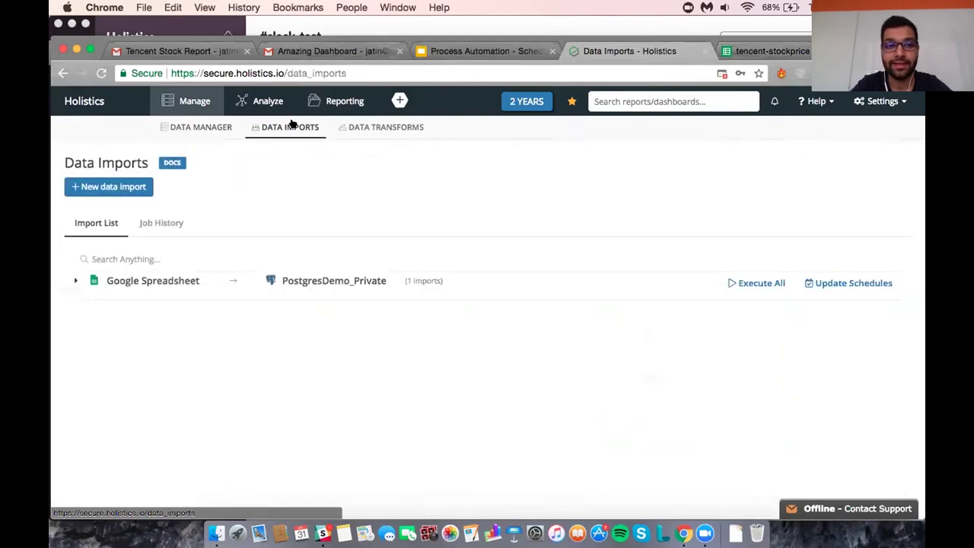
{"action": "left_click", "coordinate": [133, 186]}
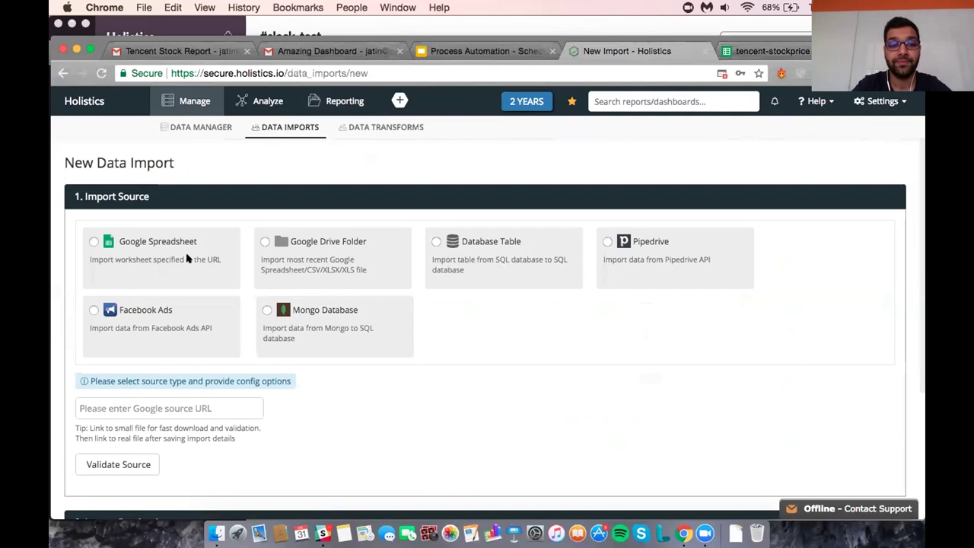
Choose Google Spreadsheet as the new import's source.
{"action": "left_click", "coordinate": [156, 252]}
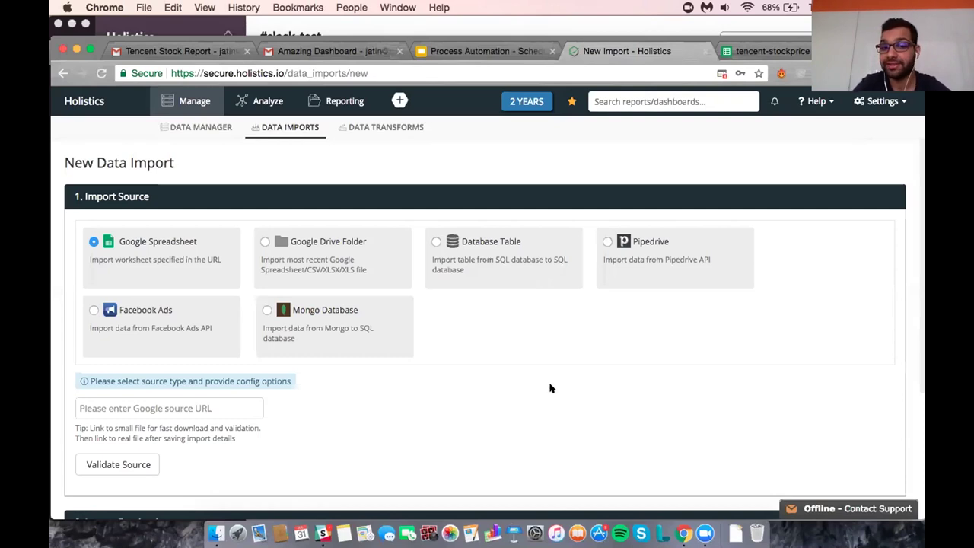
{"action": "scroll", "coordinate": [522, 383], "scroll_direction": "down", "scroll_amount": 1}
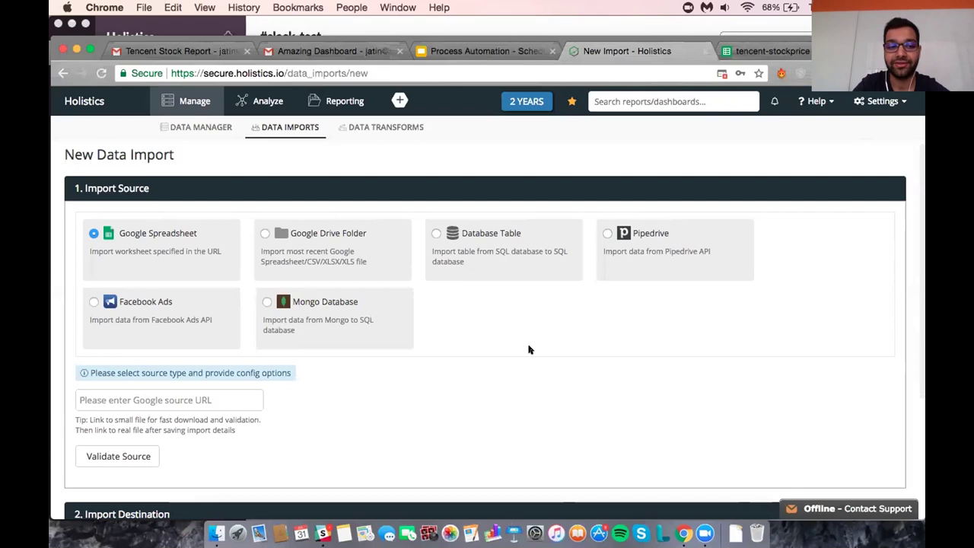
Copy the tencent-2017 sheet's URL and place the cursor in Holistics' source URL field.
{"action": "left_click", "coordinate": [766, 51]}
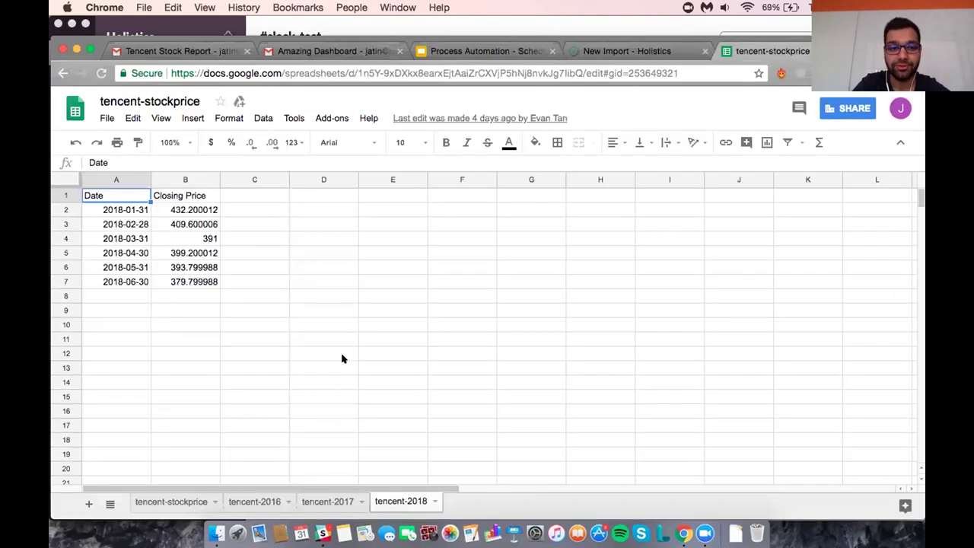
{"action": "left_click", "coordinate": [321, 500]}
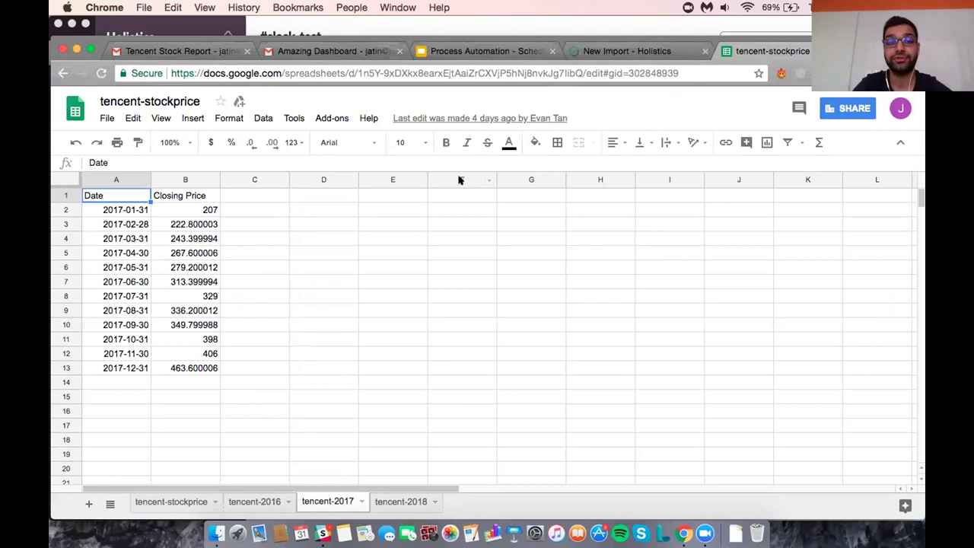
{"action": "left_click", "coordinate": [432, 73]}
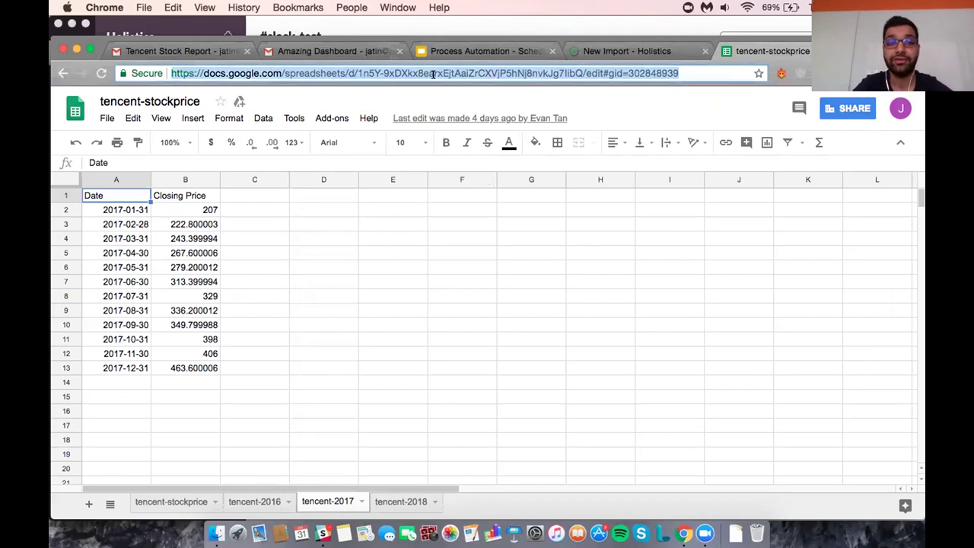
{"action": "left_click", "coordinate": [621, 50]}
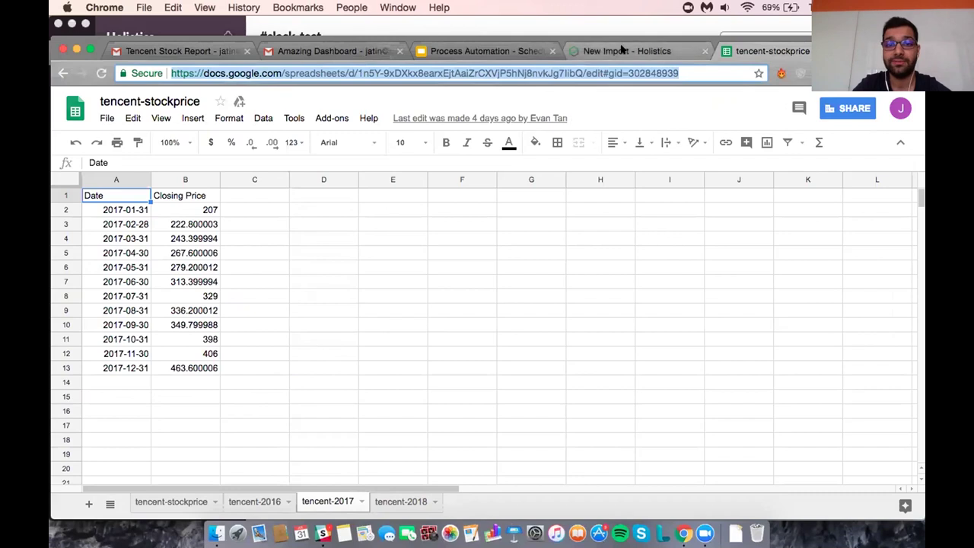
{"action": "left_click", "coordinate": [229, 400]}
Paste the tencent-2017 link and validate it, previewing 12 monthly 2017 closing prices.
{"action": "key", "text": "super+v"}
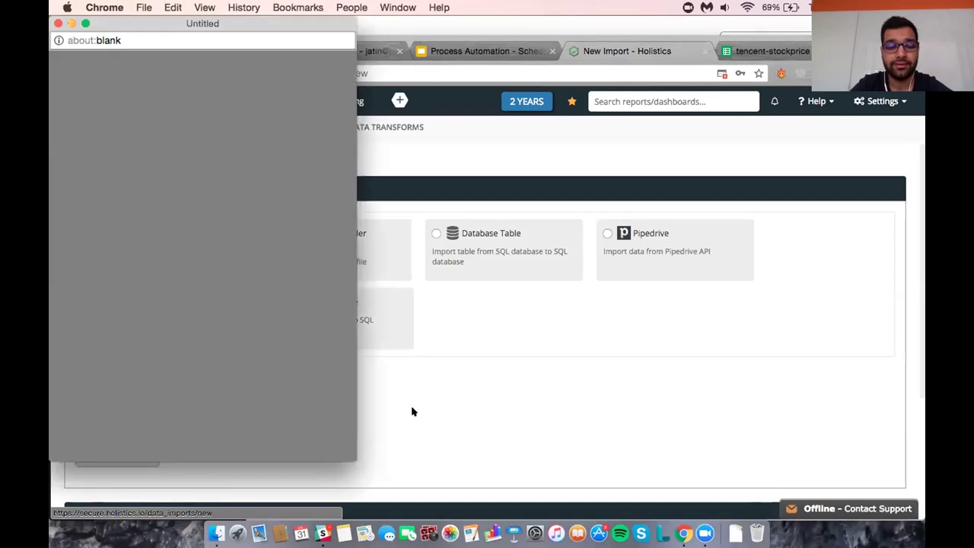
{"action": "scroll", "coordinate": [412, 411], "scroll_direction": "down", "scroll_amount": 5}
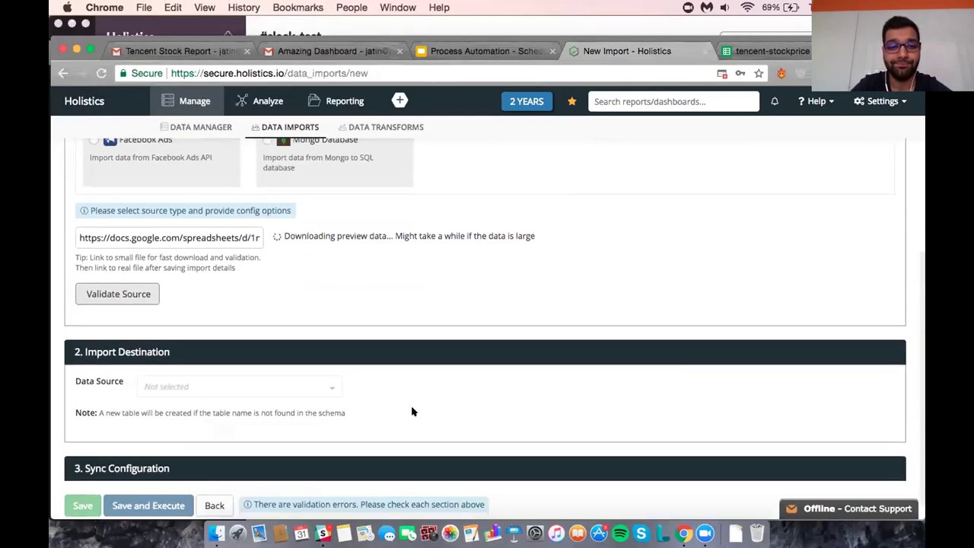
{"action": "scroll", "coordinate": [412, 411], "scroll_direction": "down", "scroll_amount": 1}
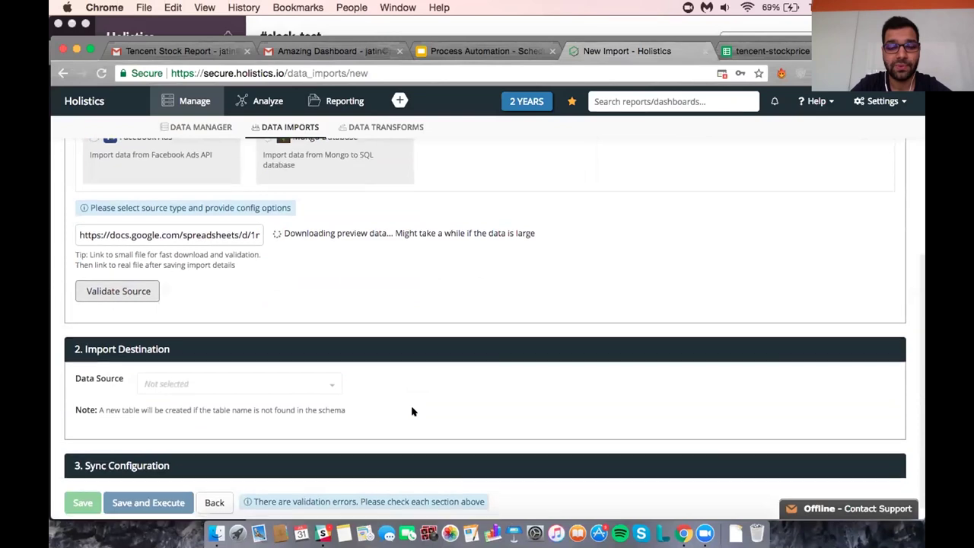
{"action": "scroll", "coordinate": [411, 411], "scroll_direction": "down", "scroll_amount": 1}
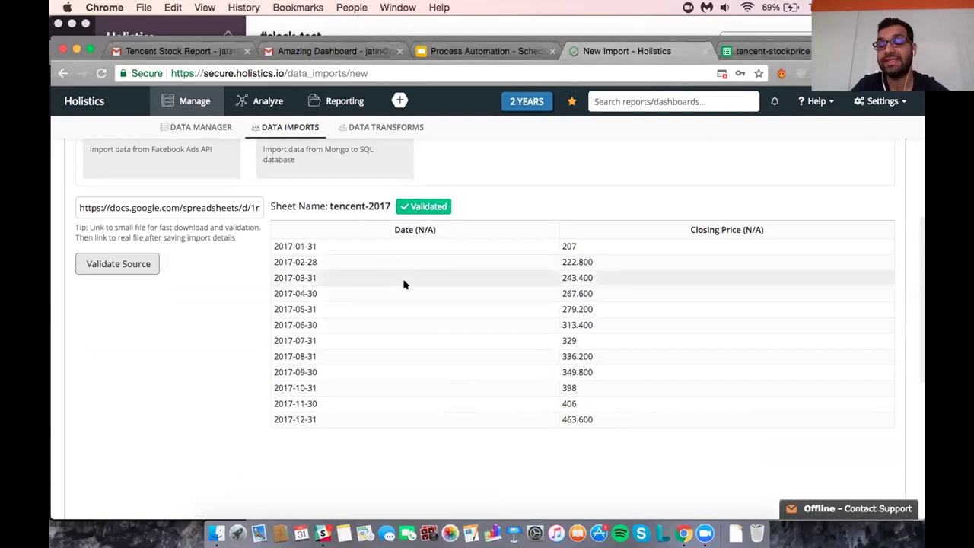
{"action": "scroll", "coordinate": [404, 284], "scroll_direction": "down", "scroll_amount": 5}
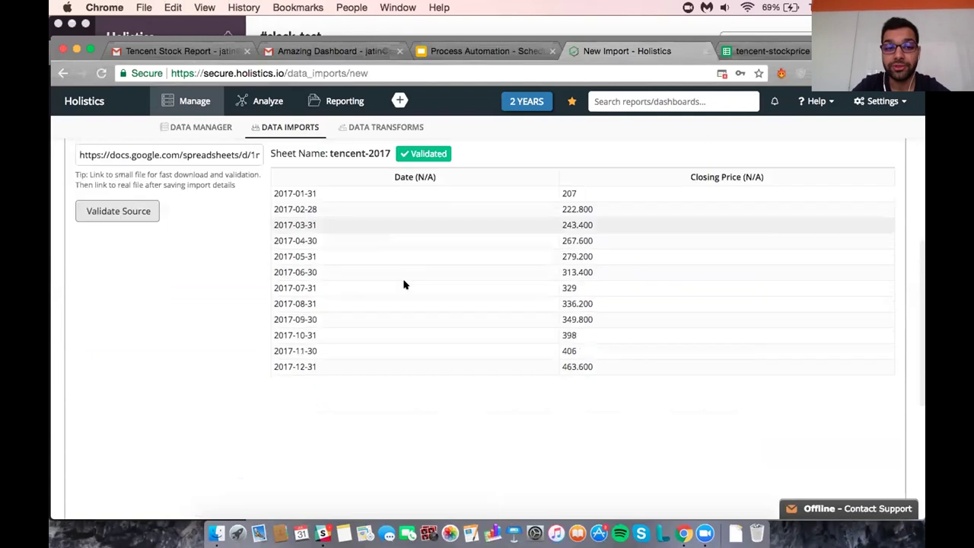
{"action": "scroll", "coordinate": [404, 285], "scroll_direction": "down", "scroll_amount": 3}
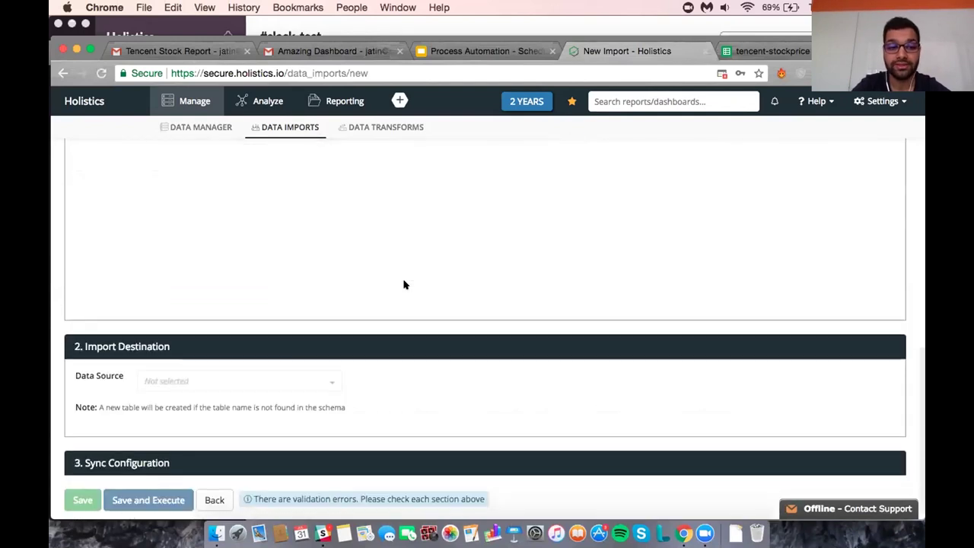
Set the import destination to PostgresDemo_Private, schema upload, table tencent_price.
{"action": "left_click", "coordinate": [274, 382]}
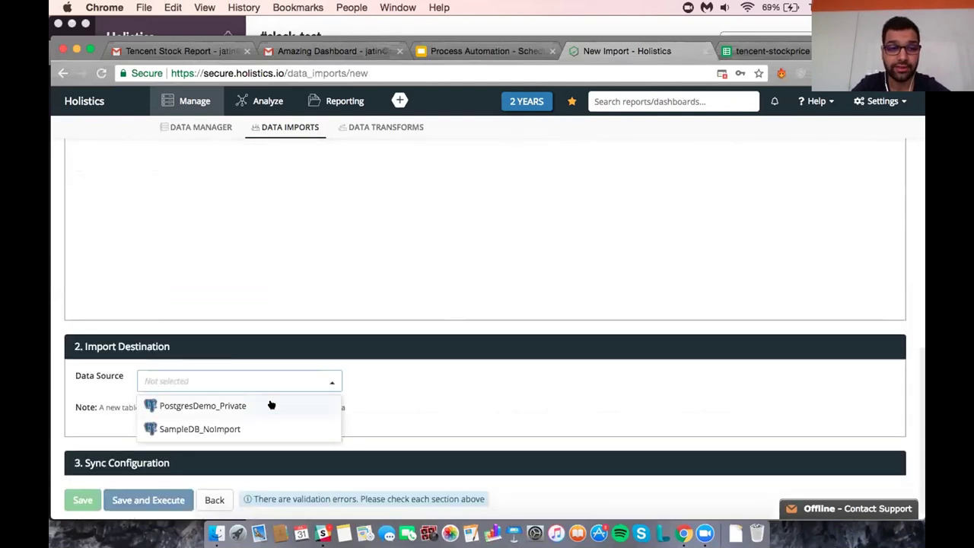
{"action": "left_click", "coordinate": [270, 405]}
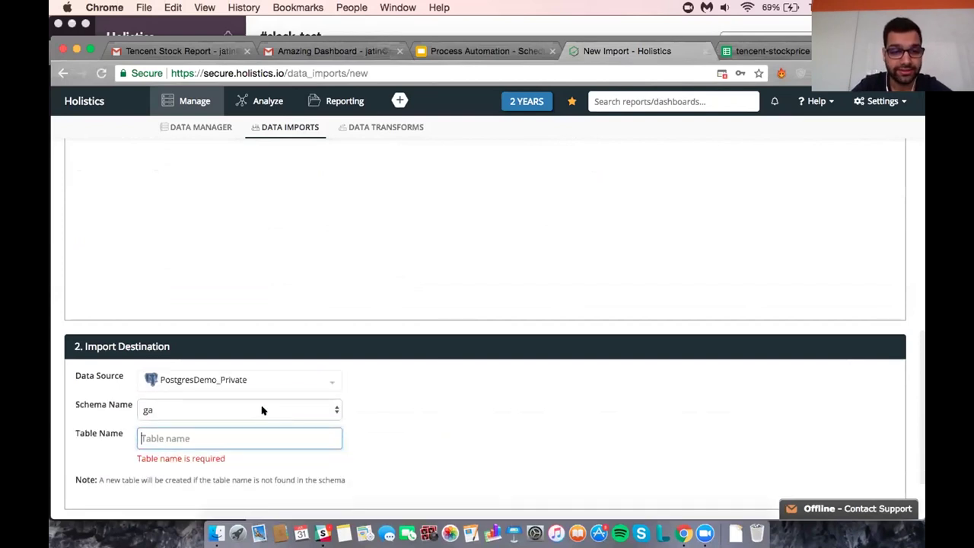
{"action": "left_click", "coordinate": [262, 409]}
{"action": "left_click", "coordinate": [261, 457]}
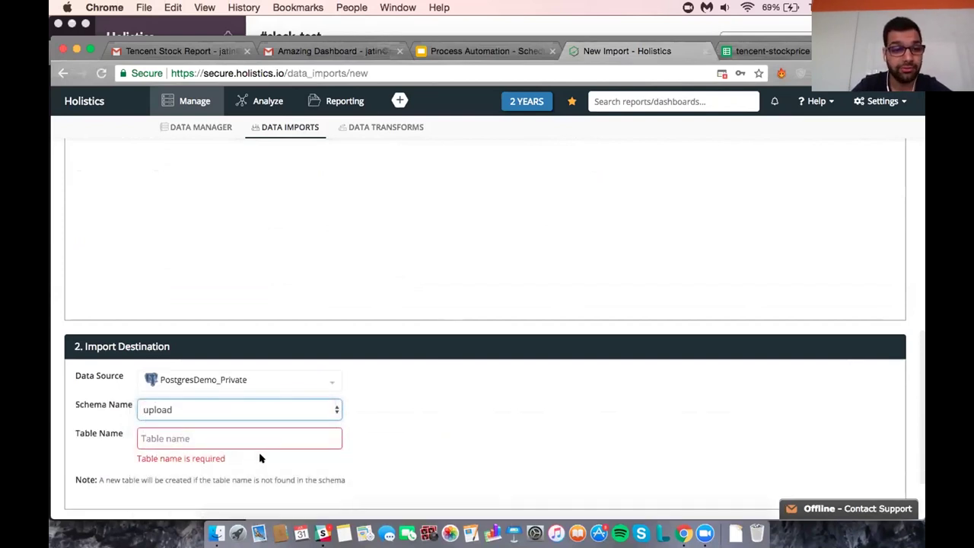
{"action": "left_click", "coordinate": [242, 438]}
{"action": "type", "text": "tence"}
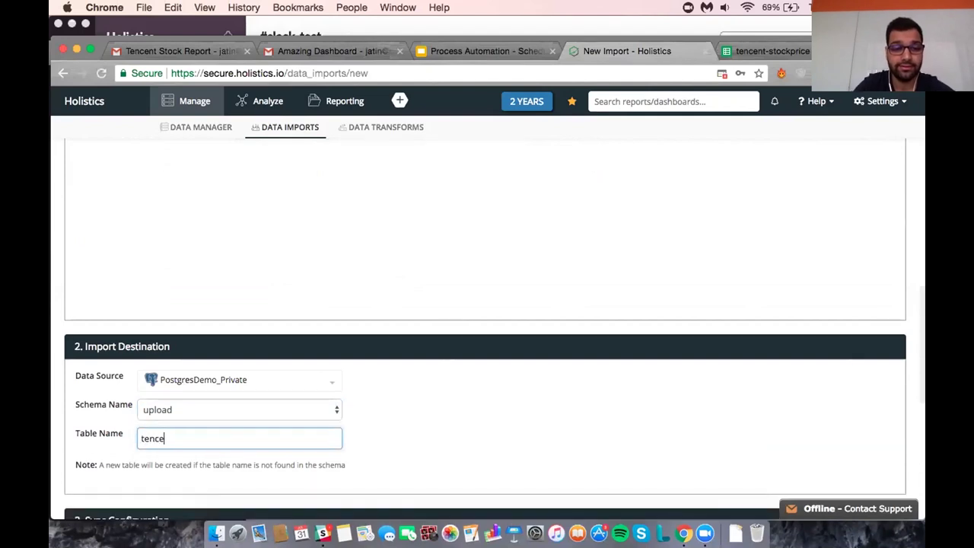
{"action": "type", "text": "nt_price"}
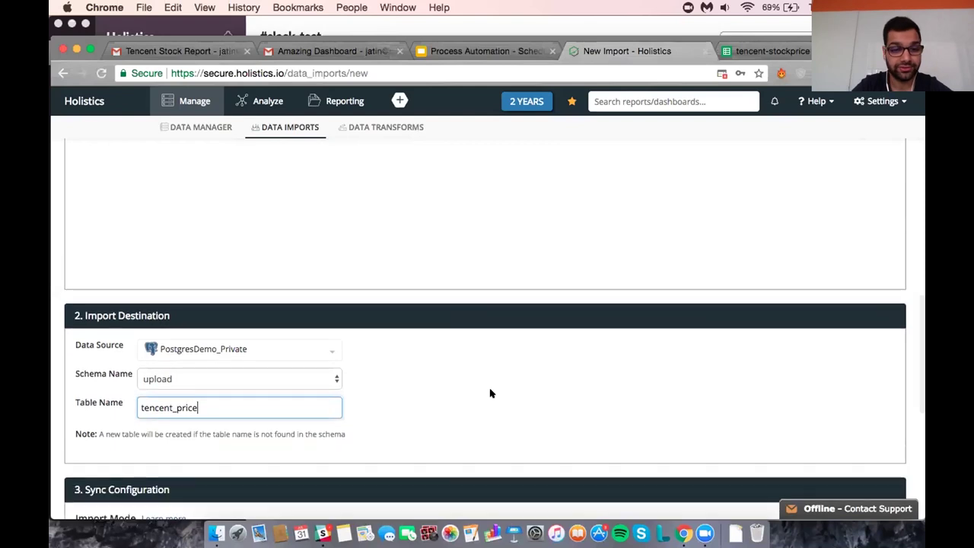
Switch Import Mode to Append / Insert and validate the sync table structure.
{"action": "scroll", "coordinate": [490, 393], "scroll_direction": "down", "scroll_amount": 3}
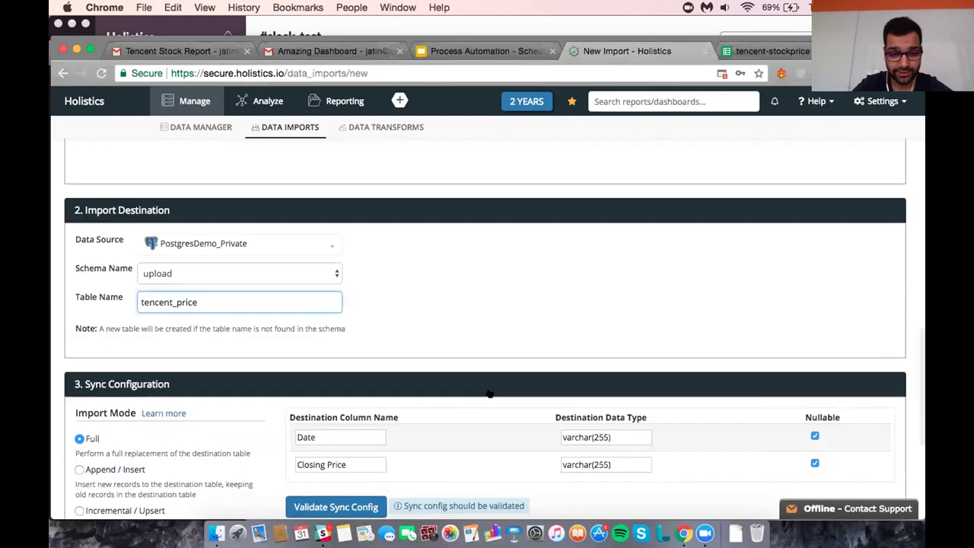
{"action": "scroll", "coordinate": [490, 393], "scroll_direction": "down", "scroll_amount": 3}
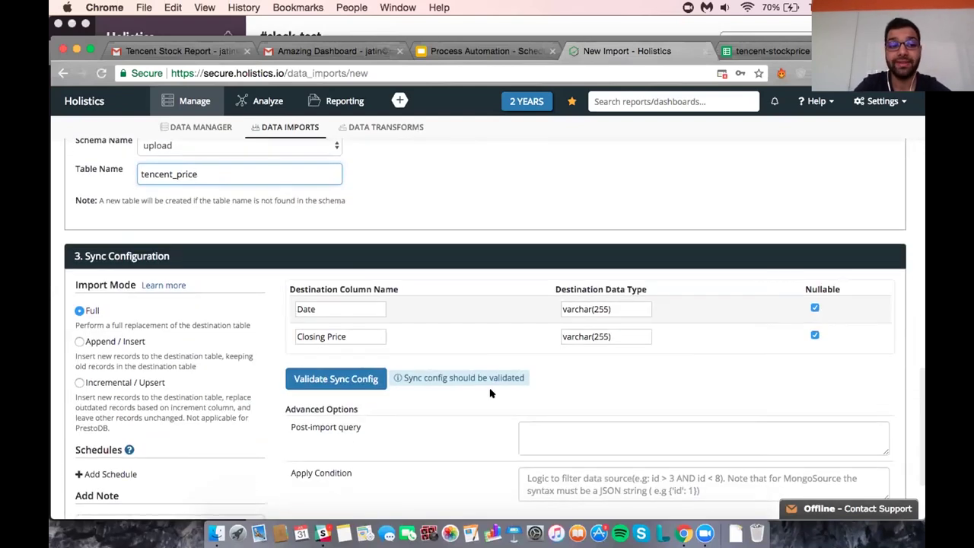
{"action": "left_click", "coordinate": [124, 363]}
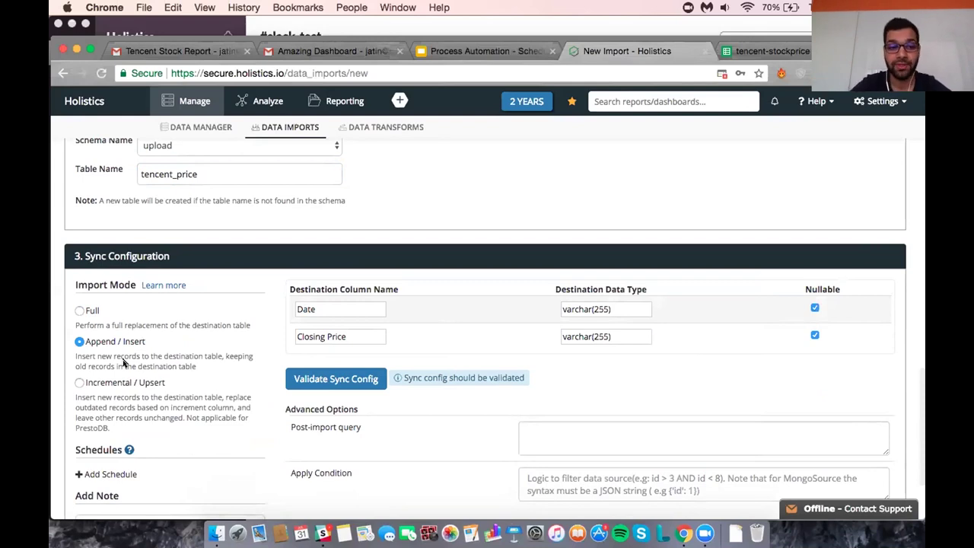
{"action": "scroll", "coordinate": [123, 363], "scroll_direction": "down", "scroll_amount": 2}
{"action": "left_click", "coordinate": [333, 315]}
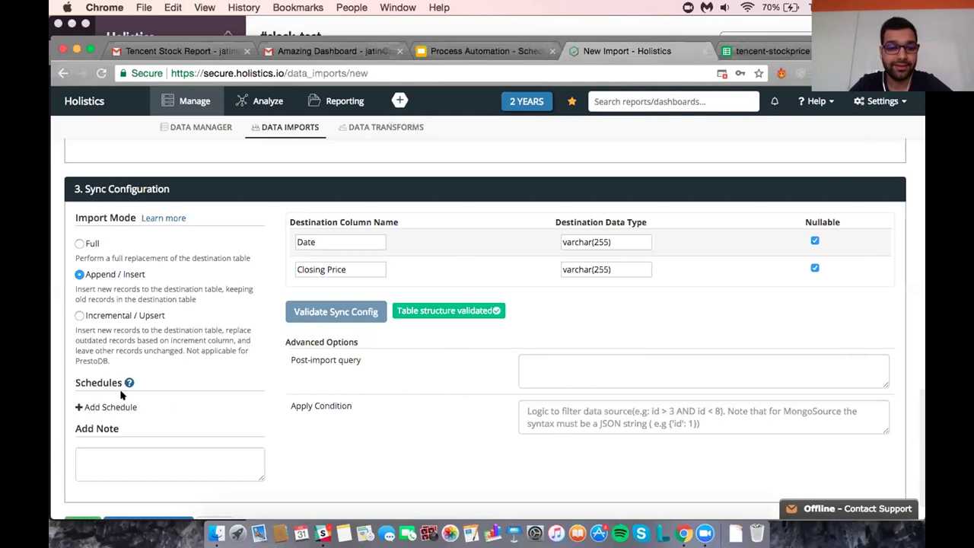
Add a weekly import schedule running every Friday at 6 PM (18:00 UTC).
{"action": "left_click", "coordinate": [119, 406]}
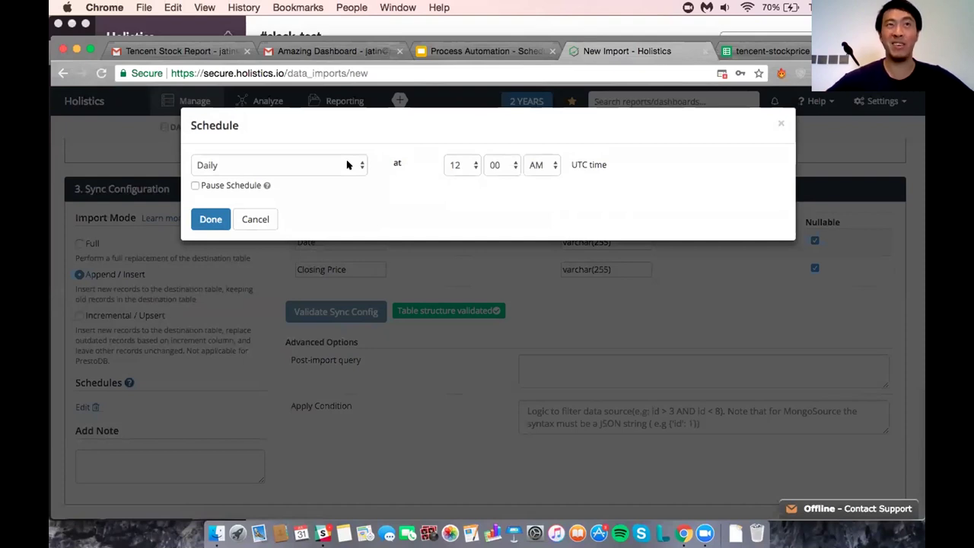
{"action": "left_click", "coordinate": [347, 165]}
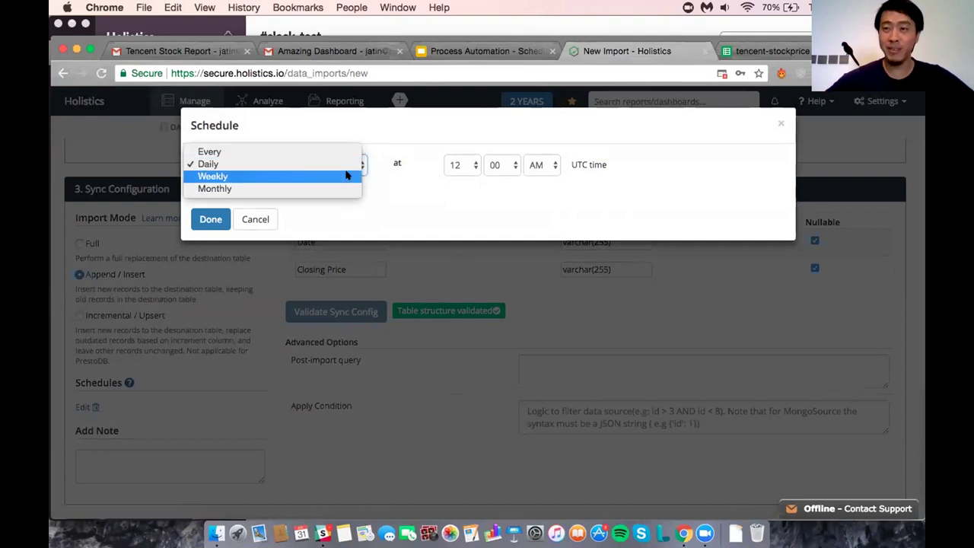
{"action": "left_click", "coordinate": [346, 176]}
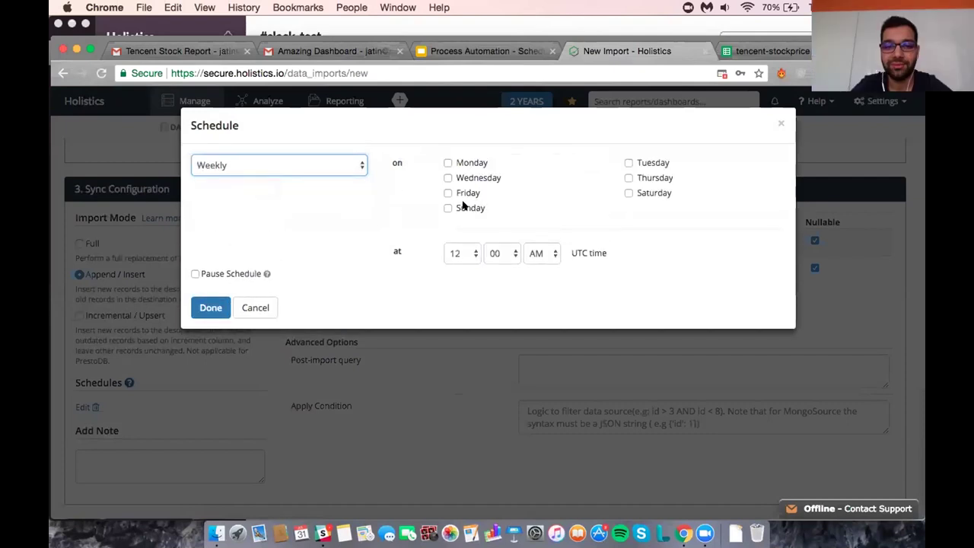
{"action": "left_click", "coordinate": [462, 193]}
{"action": "left_click", "coordinate": [458, 252]}
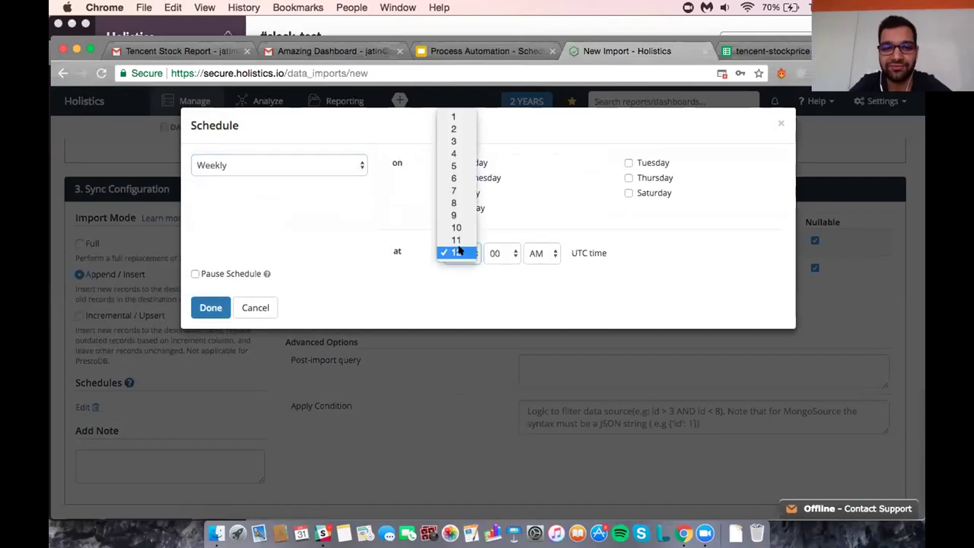
{"action": "left_click", "coordinate": [454, 178]}
{"action": "left_click", "coordinate": [543, 252]}
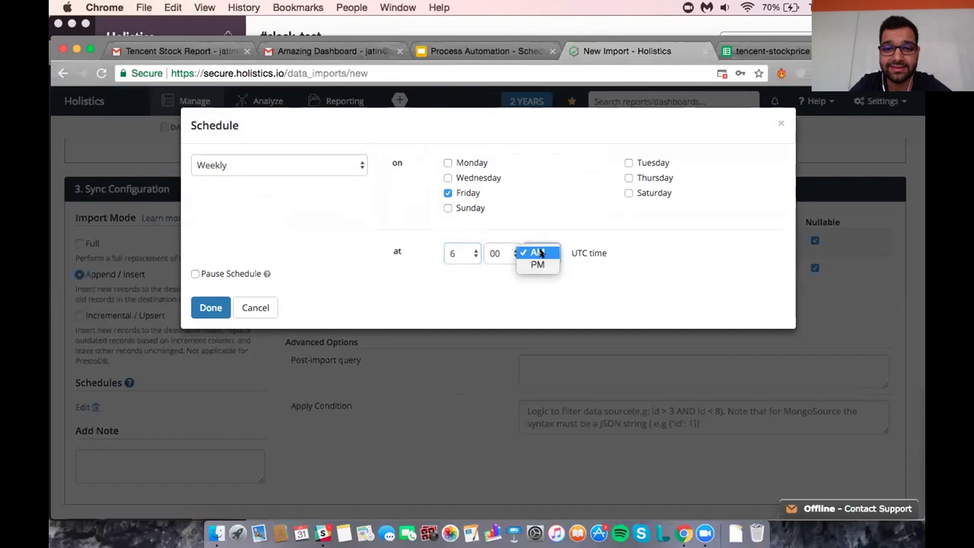
{"action": "left_click", "coordinate": [539, 263]}
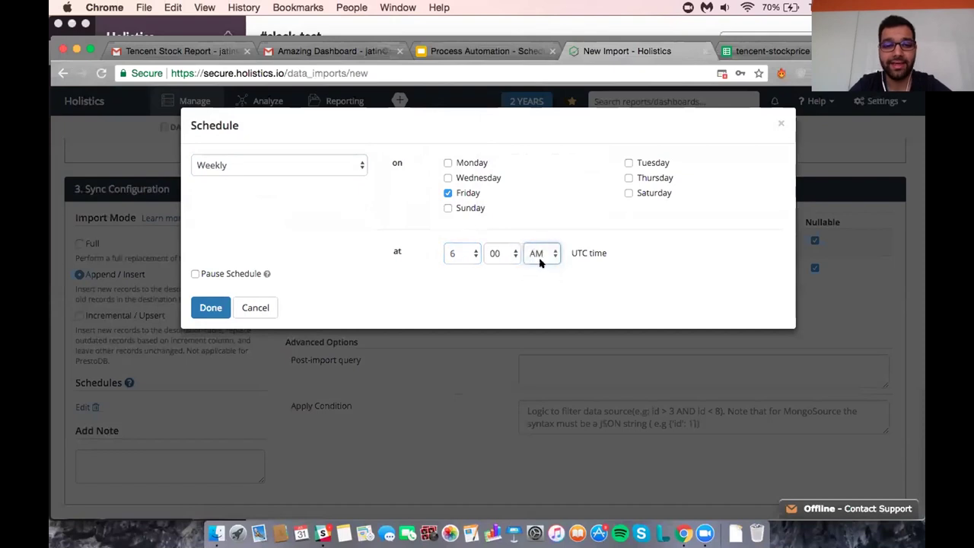
{"action": "left_click", "coordinate": [210, 306]}
{"action": "scroll", "coordinate": [360, 344], "scroll_direction": "down", "scroll_amount": 1}
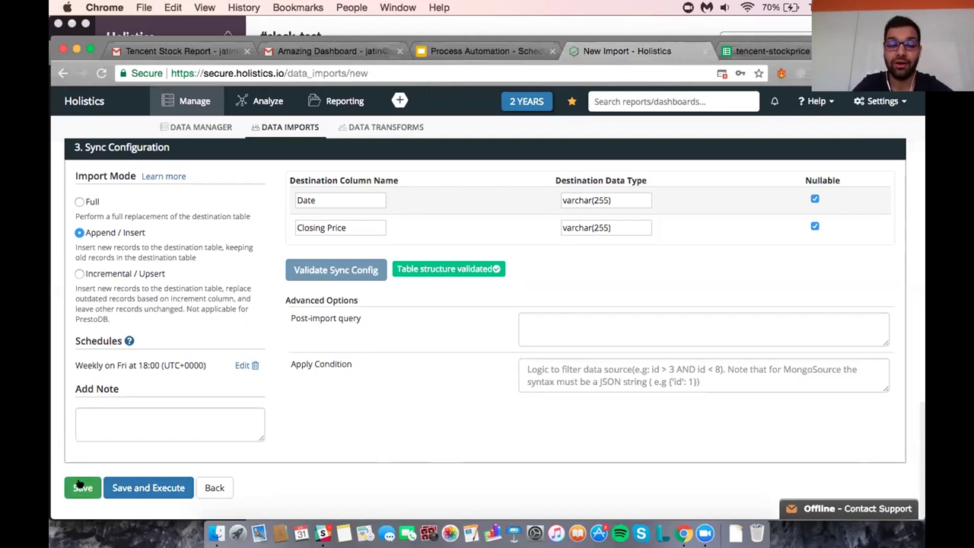
Save the Tencent 2017 import into upload.tencent_price and run import 4513 immediately.
{"action": "left_click", "coordinate": [80, 485]}
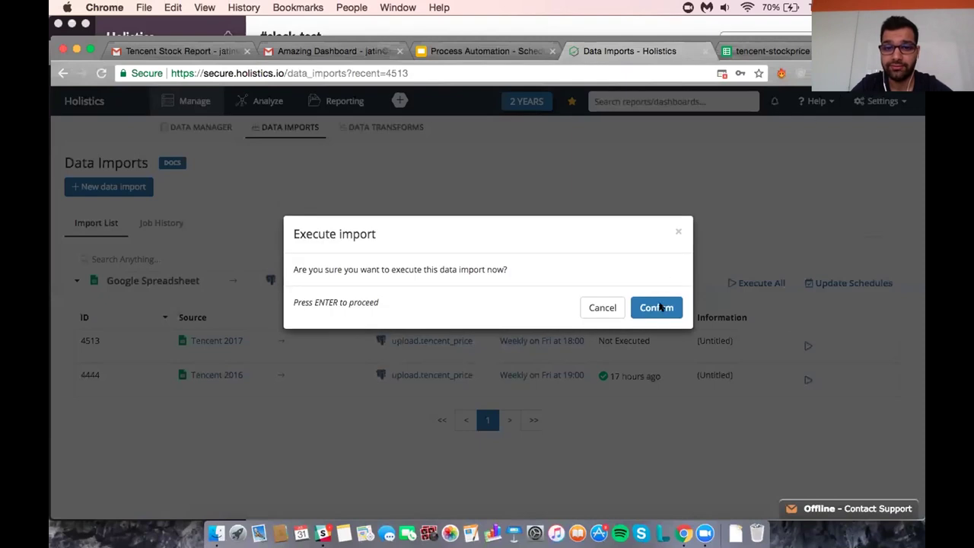
{"action": "left_click", "coordinate": [659, 308]}
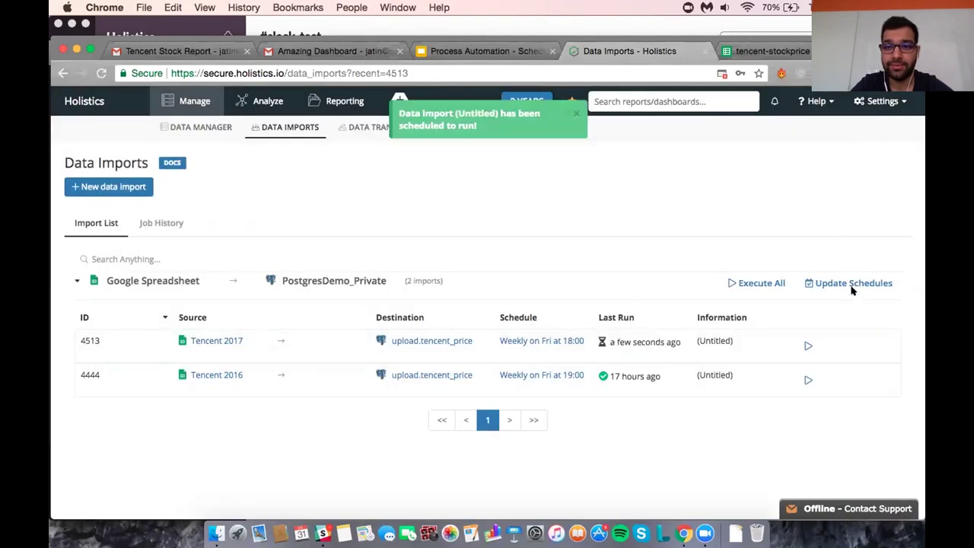
{"action": "left_click", "coordinate": [160, 223]}
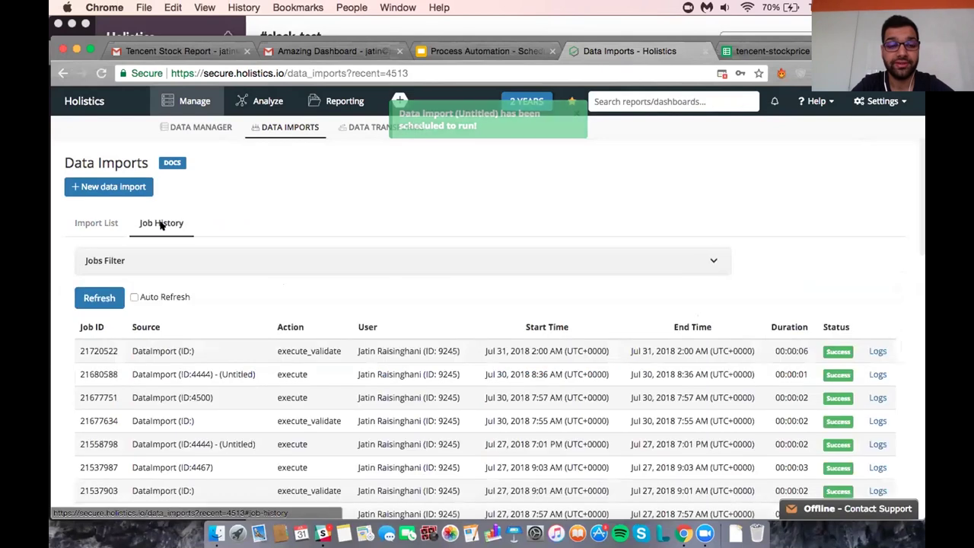
{"action": "scroll", "coordinate": [342, 358], "scroll_direction": "down", "scroll_amount": 3}
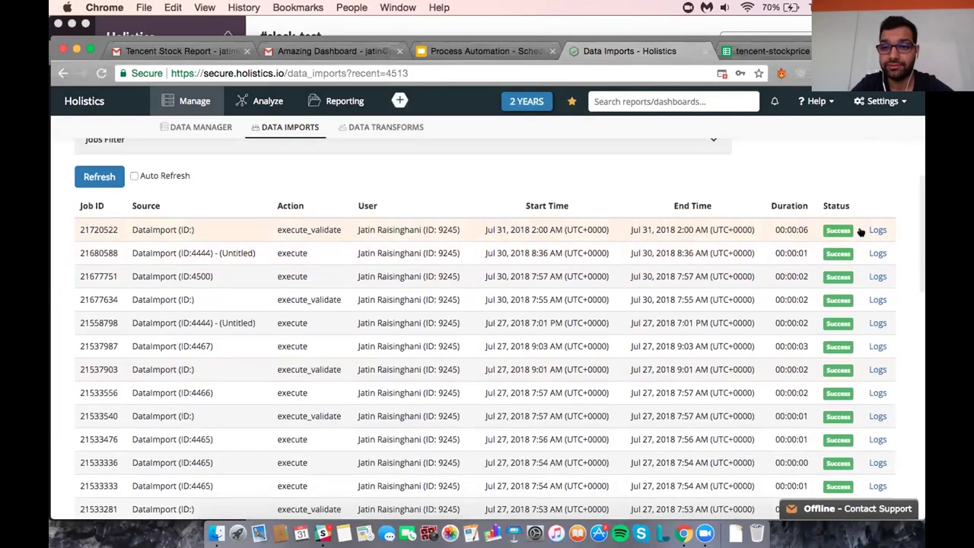
{"action": "left_click", "coordinate": [876, 230]}
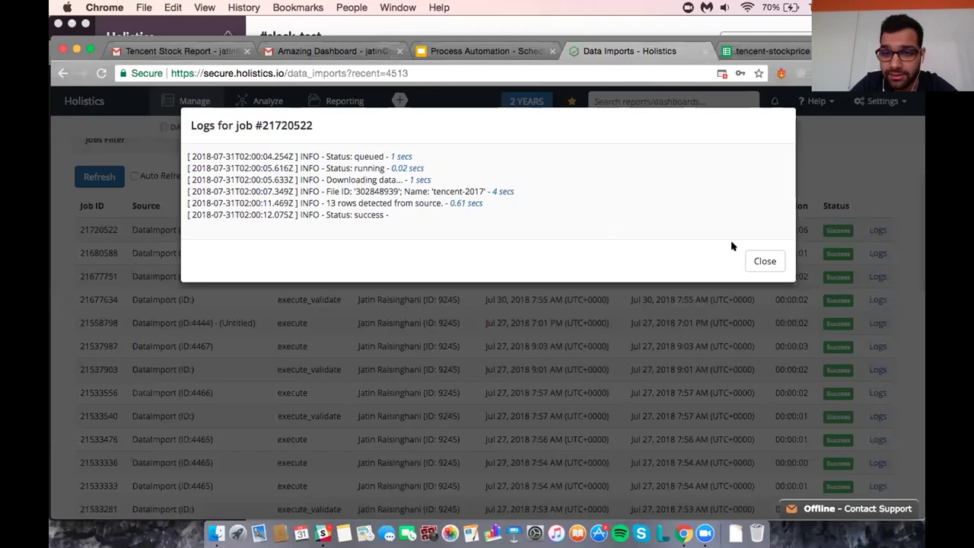
{"action": "left_click", "coordinate": [754, 257]}
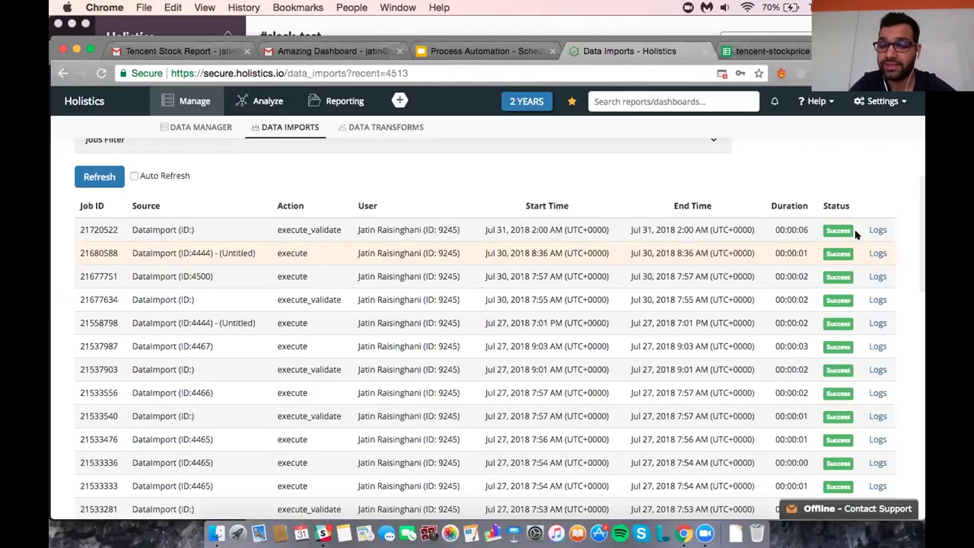
{"action": "scroll", "coordinate": [711, 271], "scroll_direction": "up", "scroll_amount": 2}
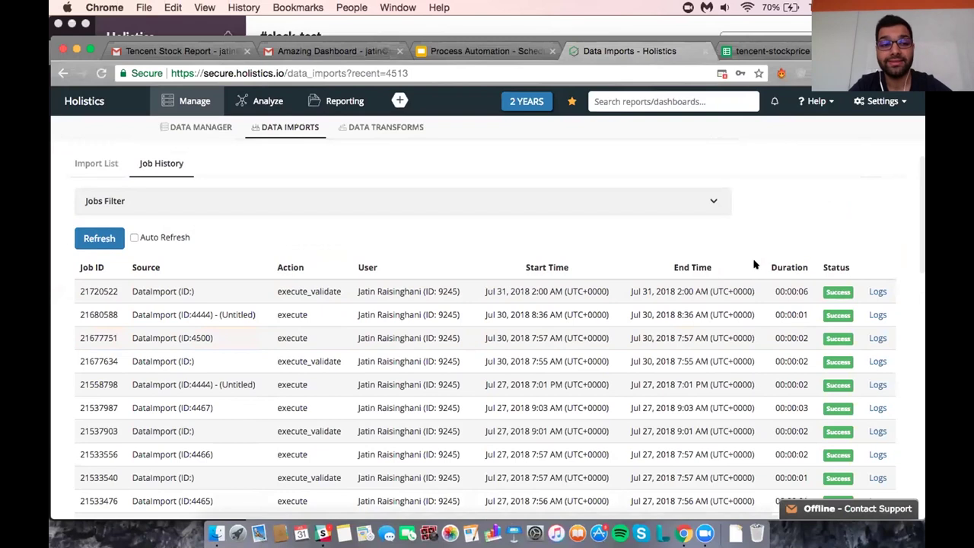
{"action": "scroll", "coordinate": [610, 289], "scroll_direction": "down", "scroll_amount": 1}
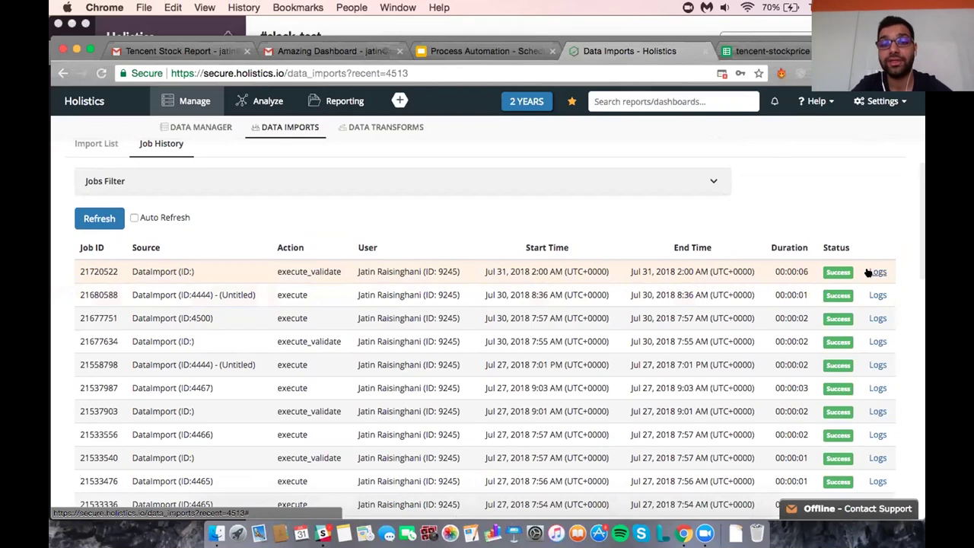
{"action": "scroll", "coordinate": [859, 274], "scroll_direction": "up", "scroll_amount": 1}
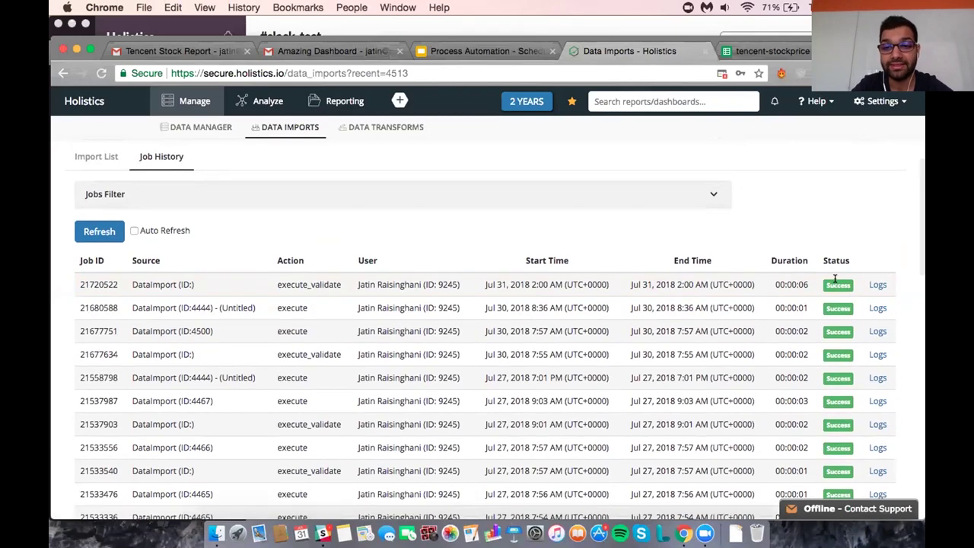
{"action": "scroll", "coordinate": [678, 373], "scroll_direction": "down", "scroll_amount": 10}
{"action": "scroll", "coordinate": [678, 373], "scroll_direction": "up", "scroll_amount": 12}
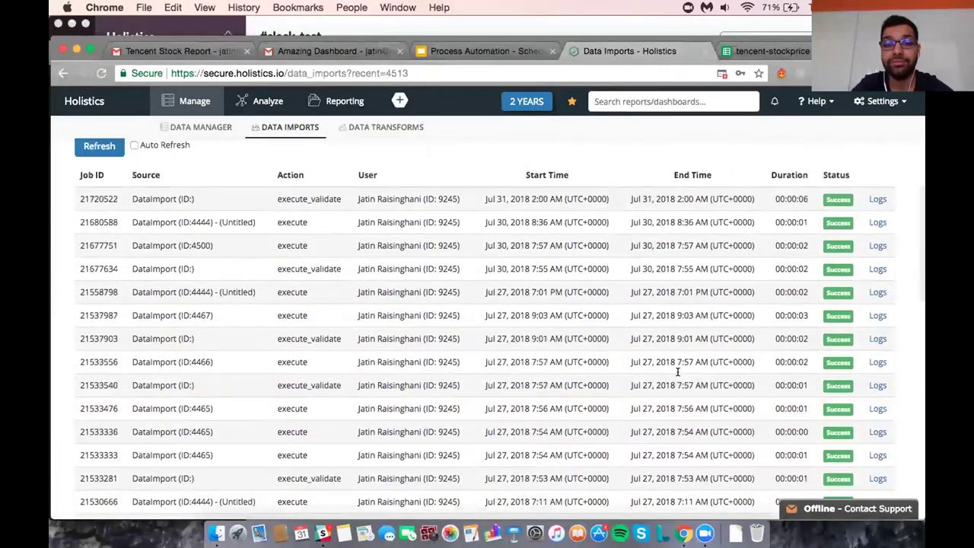
{"action": "scroll", "coordinate": [677, 373], "scroll_direction": "down", "scroll_amount": 2}
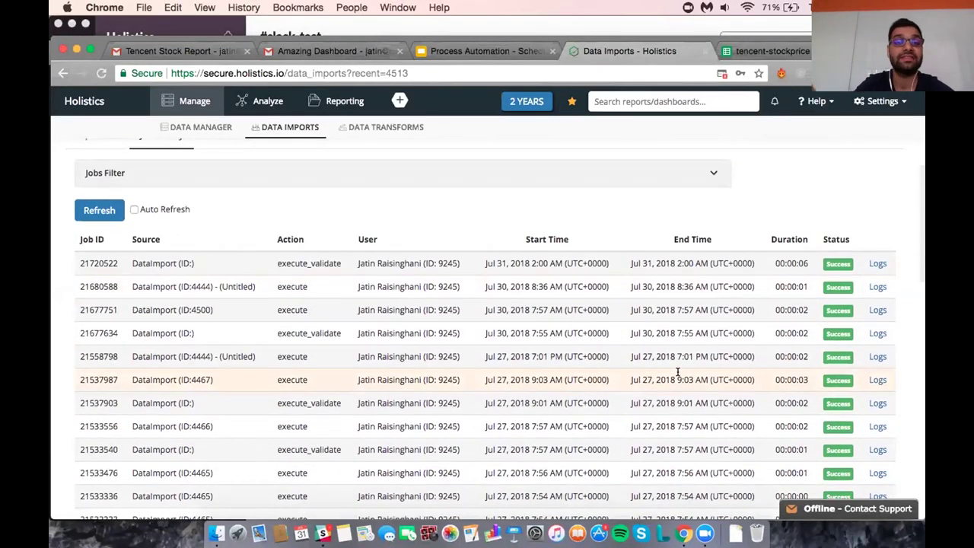
{"action": "scroll", "coordinate": [664, 315], "scroll_direction": "up", "scroll_amount": 2}
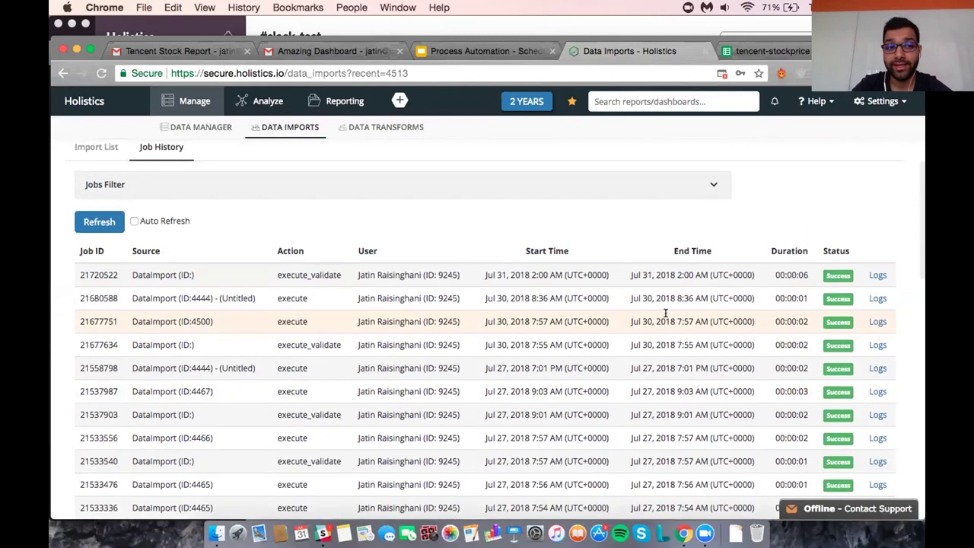
{"action": "scroll", "coordinate": [666, 317], "scroll_direction": "down", "scroll_amount": 1}
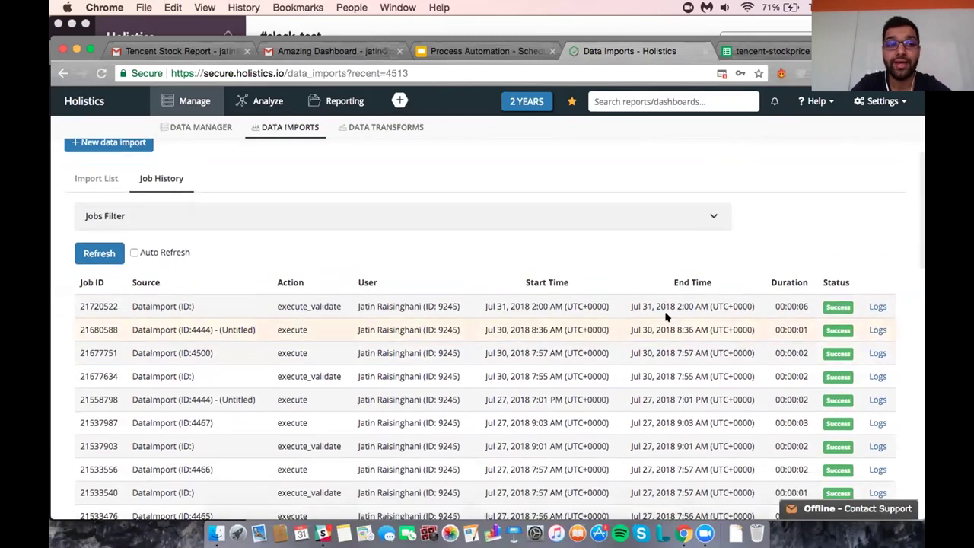
{"action": "scroll", "coordinate": [666, 316], "scroll_direction": "up", "scroll_amount": 1}
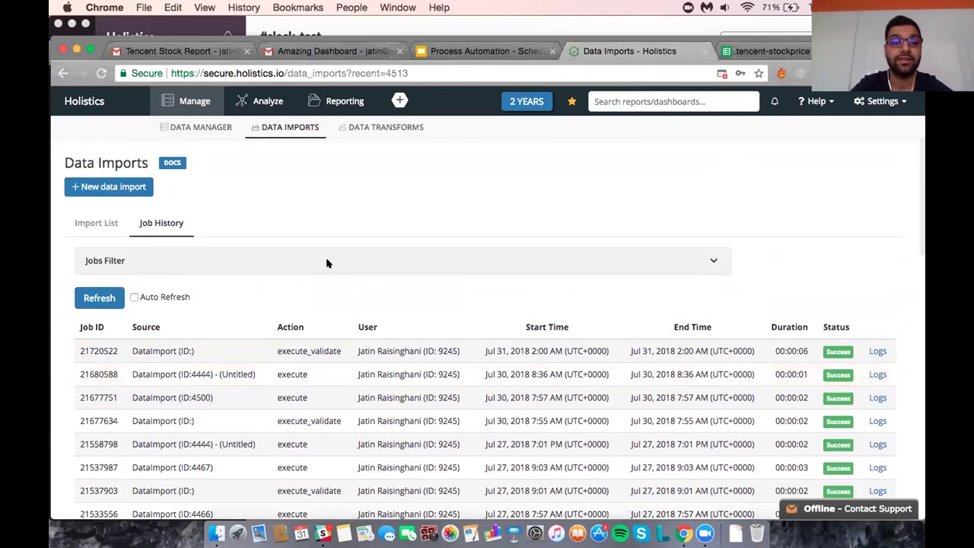
Go from the Import List to Data Manager, then to the Reporting list of reports and dashboards.
{"action": "left_click", "coordinate": [108, 224]}
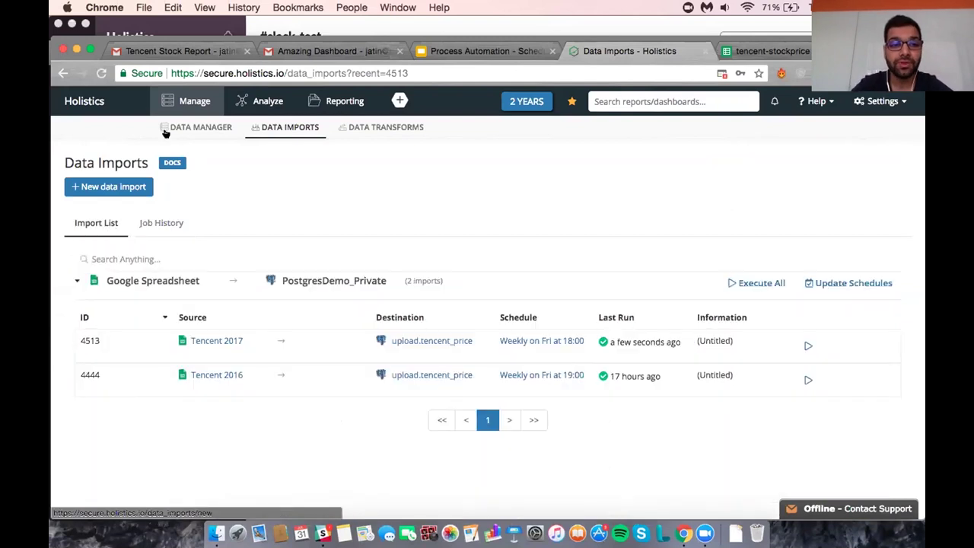
{"action": "left_click", "coordinate": [182, 107]}
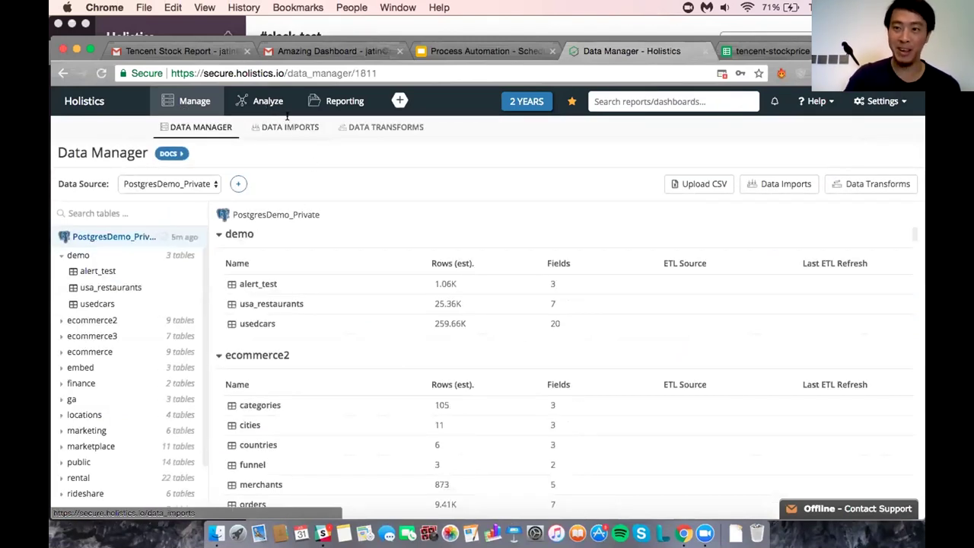
{"action": "left_click", "coordinate": [326, 100]}
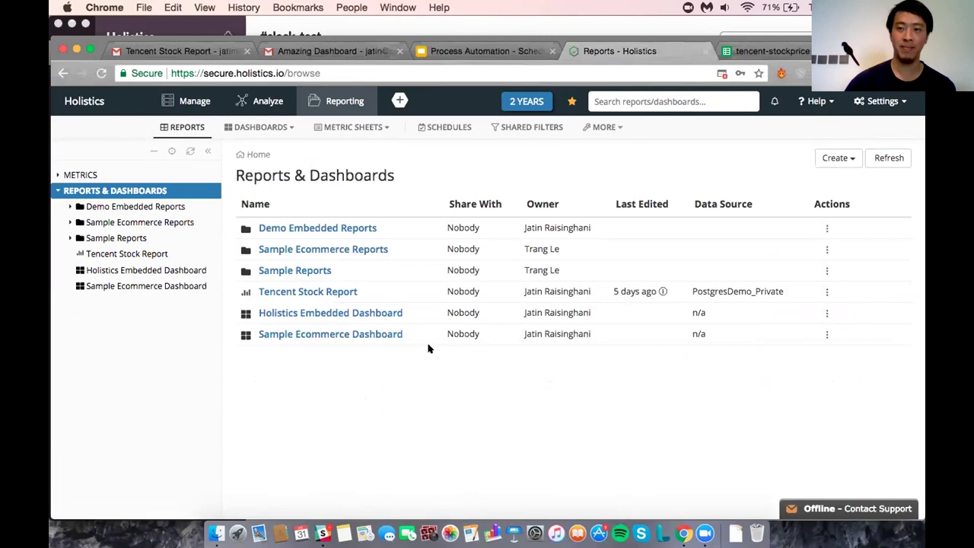
Open the Tencent Stock Report and refresh its cached data now.
{"action": "left_click", "coordinate": [339, 292]}
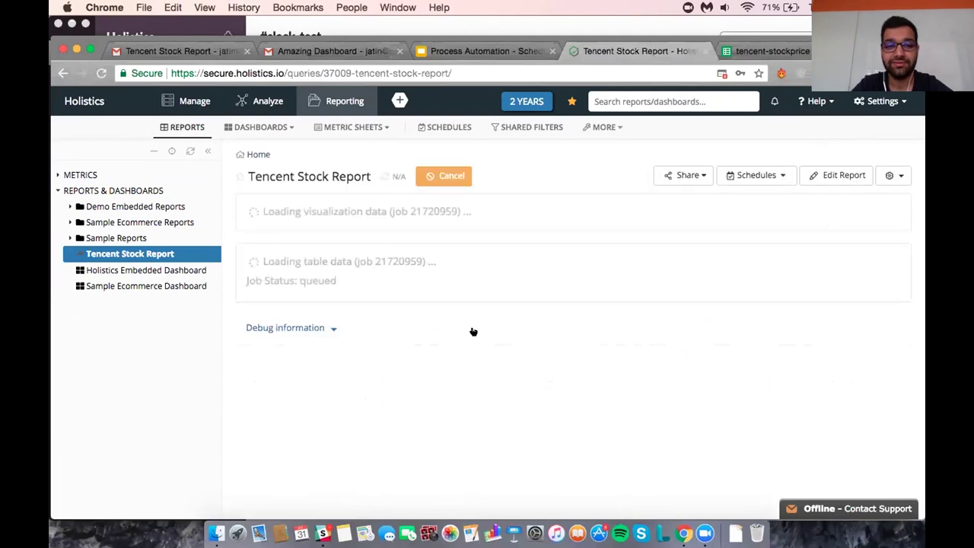
{"action": "scroll", "coordinate": [467, 417], "scroll_direction": "down", "scroll_amount": 3}
{"action": "scroll", "coordinate": [468, 417], "scroll_direction": "up", "scroll_amount": 3}
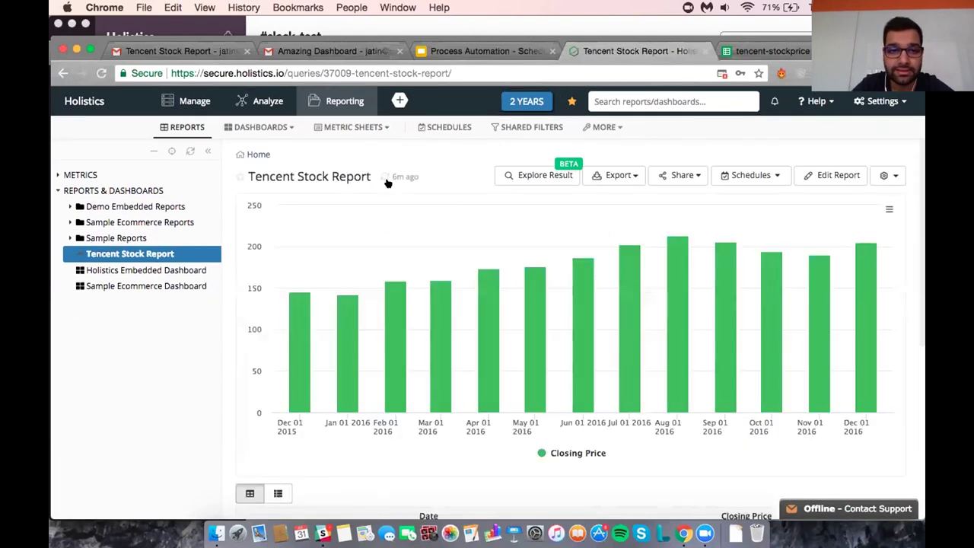
{"action": "mouse_move", "coordinate": [385, 176]}
{"action": "left_click", "coordinate": [412, 234]}
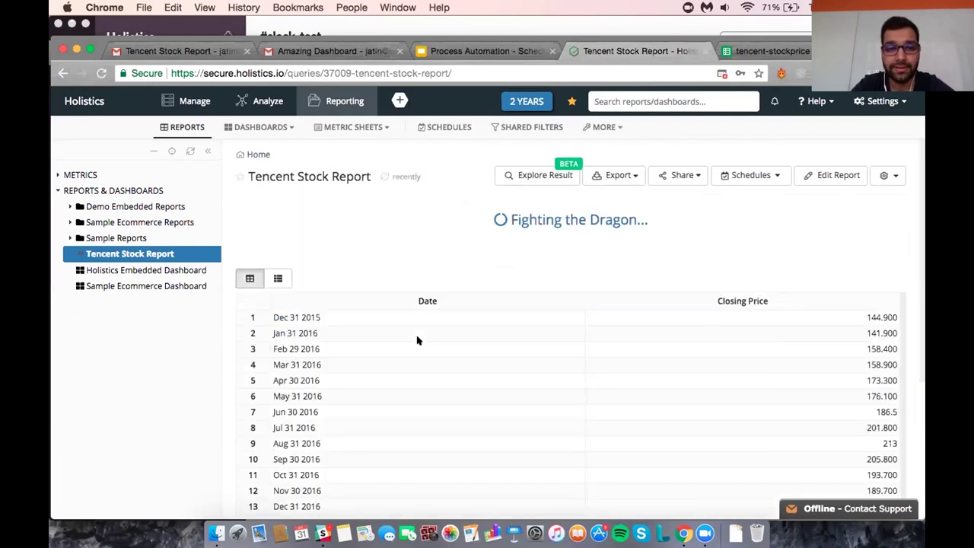
Check the bar chart now reaches Dec 2017 at 463.600, and bring up the Schedules options.
{"action": "scroll", "coordinate": [406, 434], "scroll_direction": "down", "scroll_amount": 5}
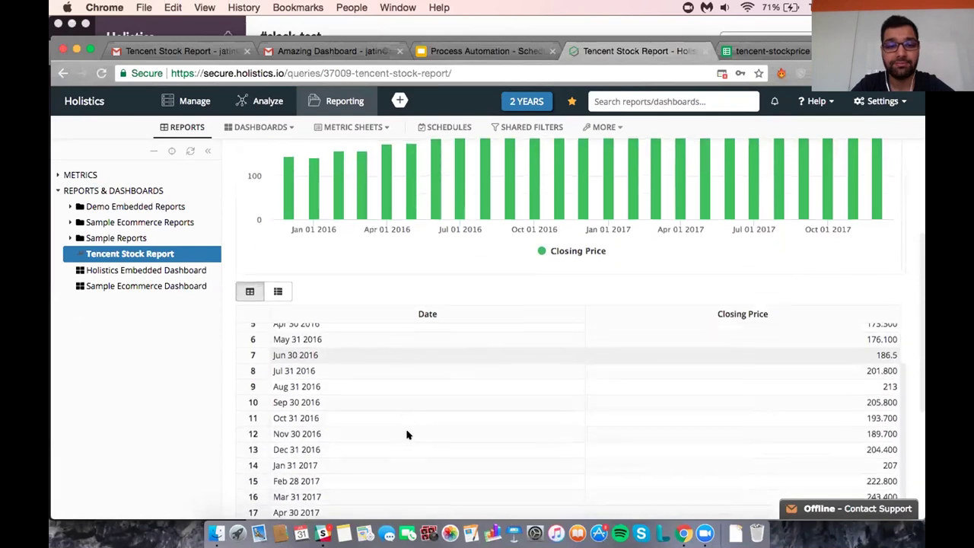
{"action": "scroll", "coordinate": [374, 381], "scroll_direction": "down", "scroll_amount": 5}
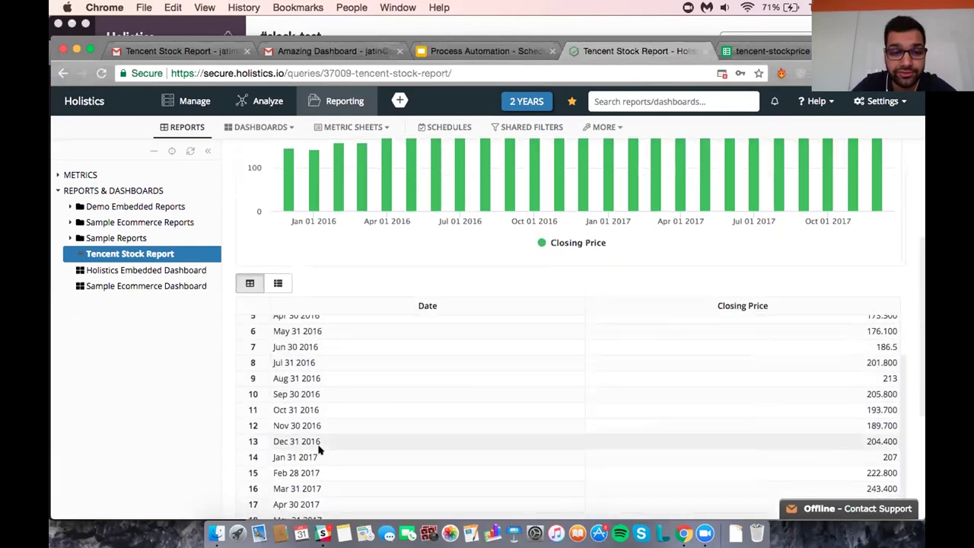
{"action": "scroll", "coordinate": [316, 437], "scroll_direction": "down", "scroll_amount": 3}
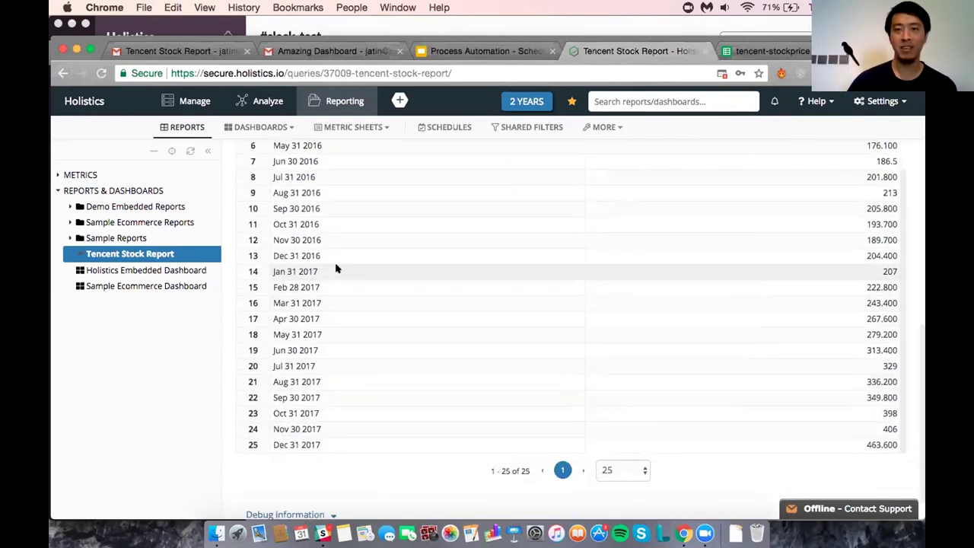
{"action": "scroll", "coordinate": [335, 285], "scroll_direction": "up", "scroll_amount": 10}
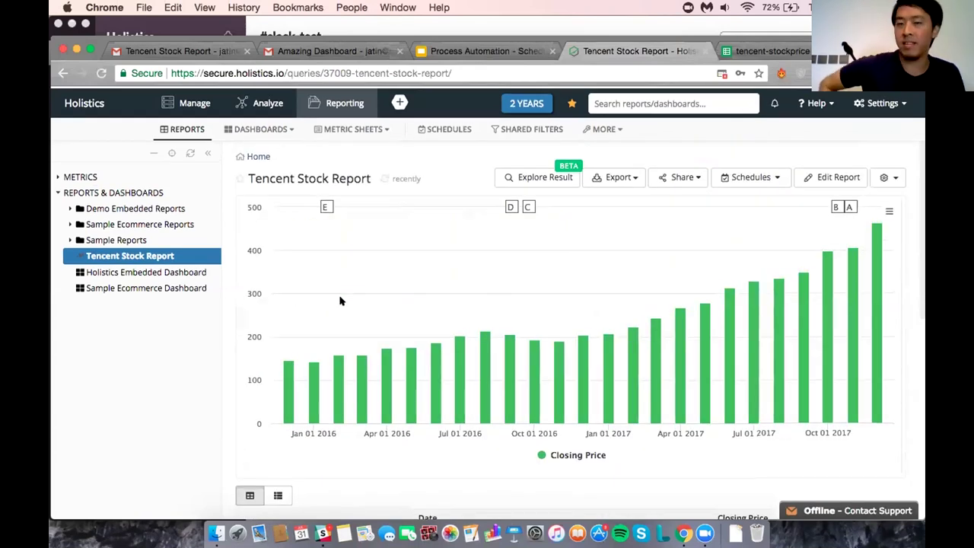
{"action": "scroll", "coordinate": [472, 392], "scroll_direction": "down", "scroll_amount": 2}
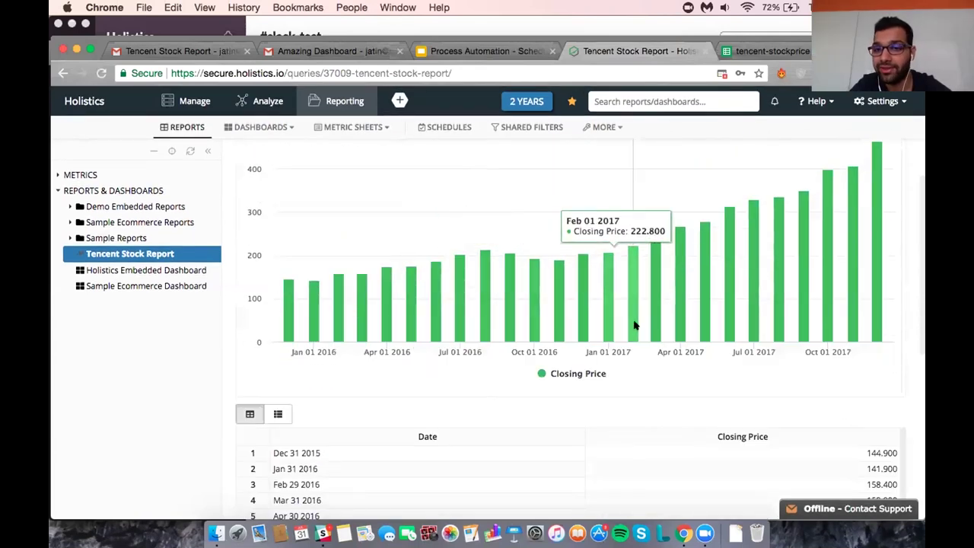
{"action": "scroll", "coordinate": [632, 322], "scroll_direction": "up", "scroll_amount": 1}
{"action": "scroll", "coordinate": [635, 325], "scroll_direction": "down", "scroll_amount": 2}
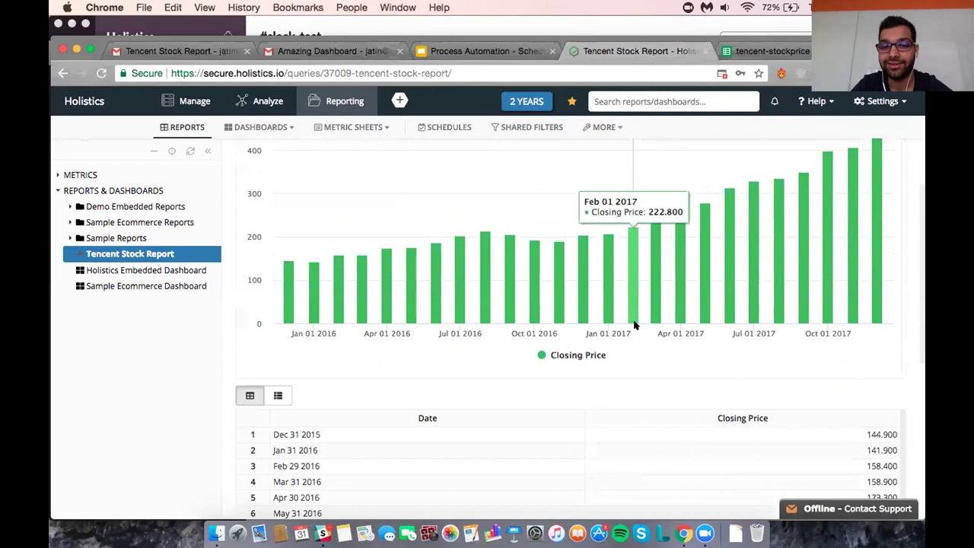
{"action": "scroll", "coordinate": [634, 324], "scroll_direction": "up", "scroll_amount": 3}
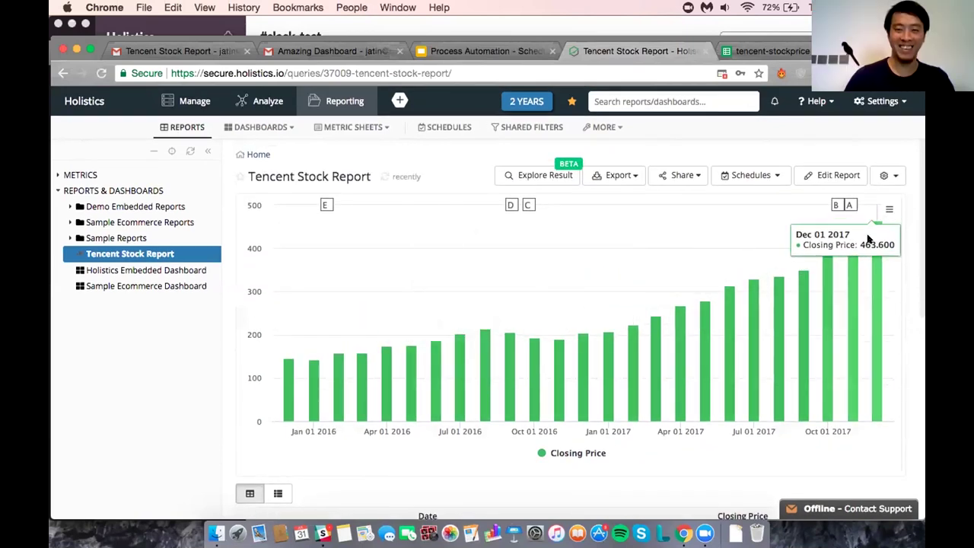
{"action": "scroll", "coordinate": [628, 326], "scroll_direction": "down", "scroll_amount": 3}
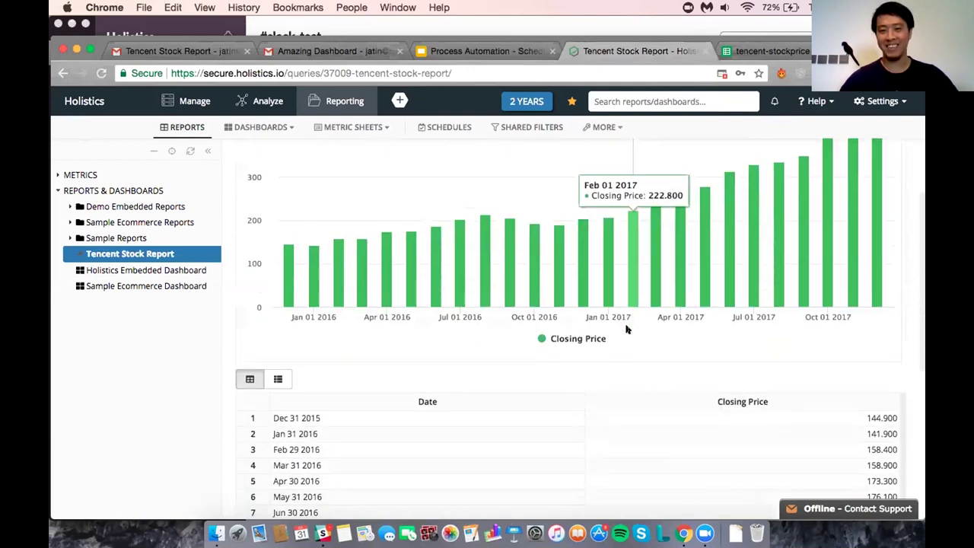
{"action": "scroll", "coordinate": [626, 330], "scroll_direction": "down", "scroll_amount": 1}
{"action": "scroll", "coordinate": [626, 329], "scroll_direction": "up", "scroll_amount": 5}
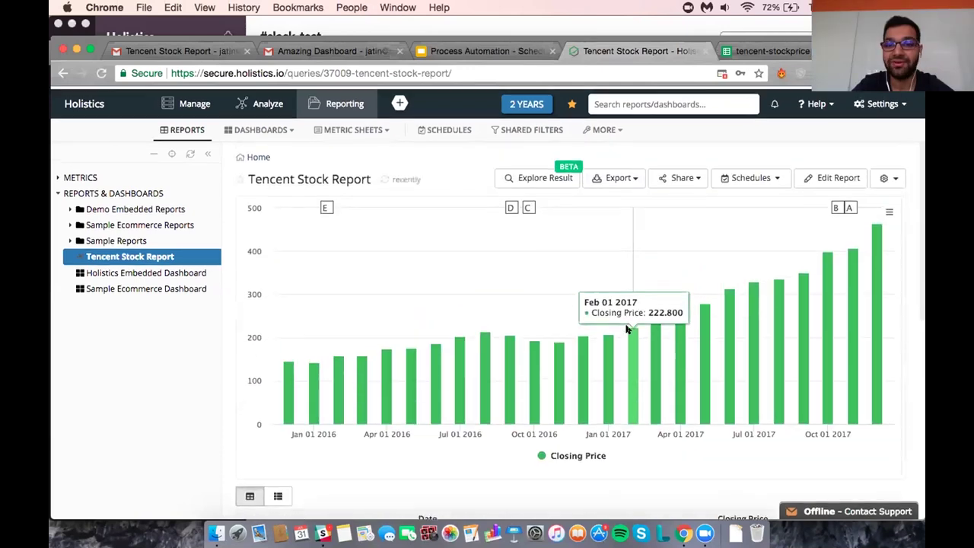
{"action": "left_click", "coordinate": [752, 169]}
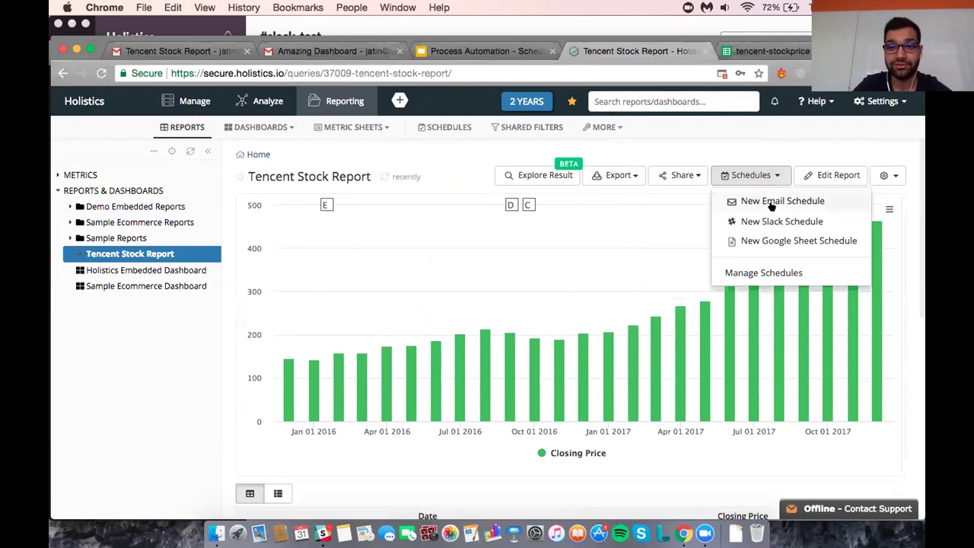
Start a new email schedule for the Tencent Stock Report and look over its recipients field.
{"action": "left_click", "coordinate": [771, 203]}
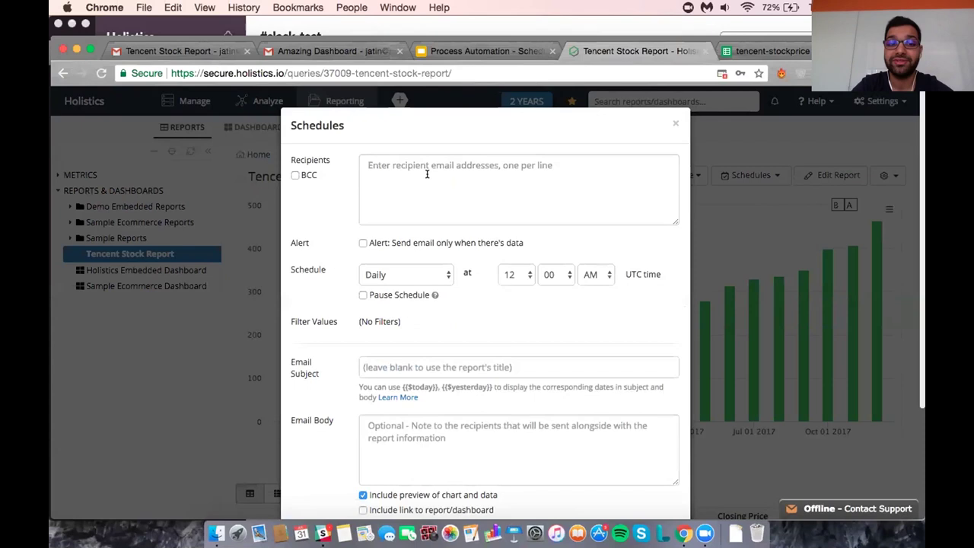
{"action": "right_click", "coordinate": [431, 180]}
{"action": "left_click", "coordinate": [387, 226]}
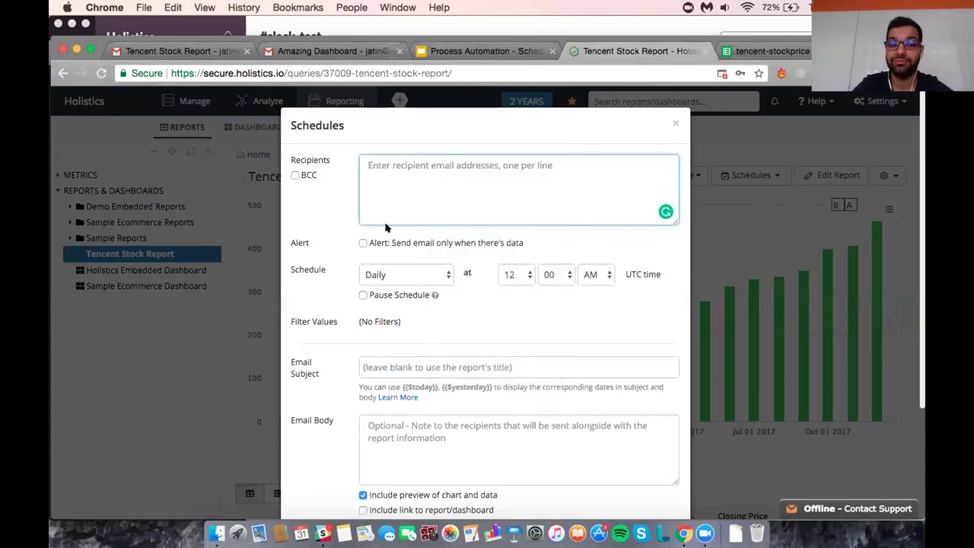
{"action": "scroll", "coordinate": [386, 225], "scroll_direction": "down", "scroll_amount": 3}
{"action": "scroll", "coordinate": [386, 225], "scroll_direction": "up", "scroll_amount": 1}
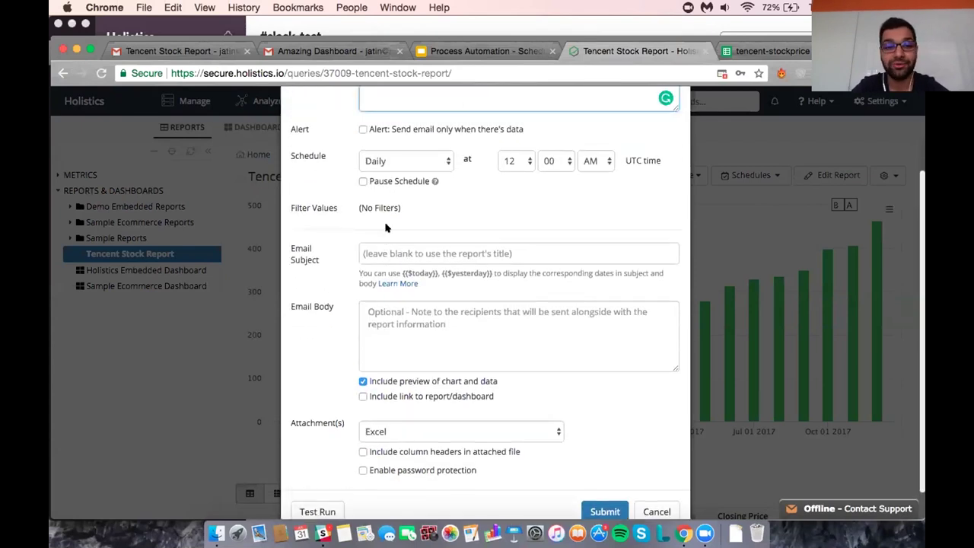
{"action": "scroll", "coordinate": [385, 226], "scroll_direction": "up", "scroll_amount": 2}
{"action": "scroll", "coordinate": [380, 220], "scroll_direction": "down", "scroll_amount": 3}
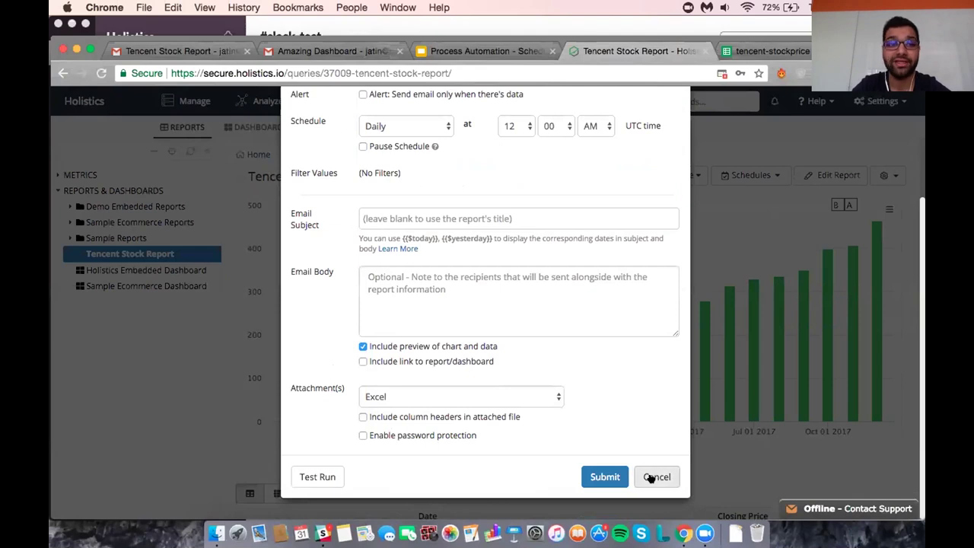
Discard the email schedule and switch to the Gmail tab searching for tencent.
{"action": "left_click", "coordinate": [651, 477]}
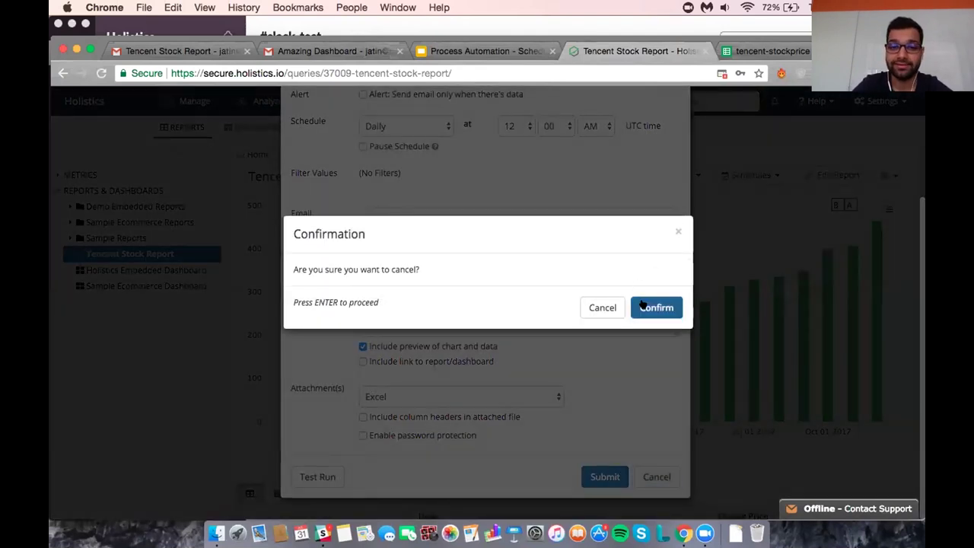
{"action": "left_click", "coordinate": [643, 306]}
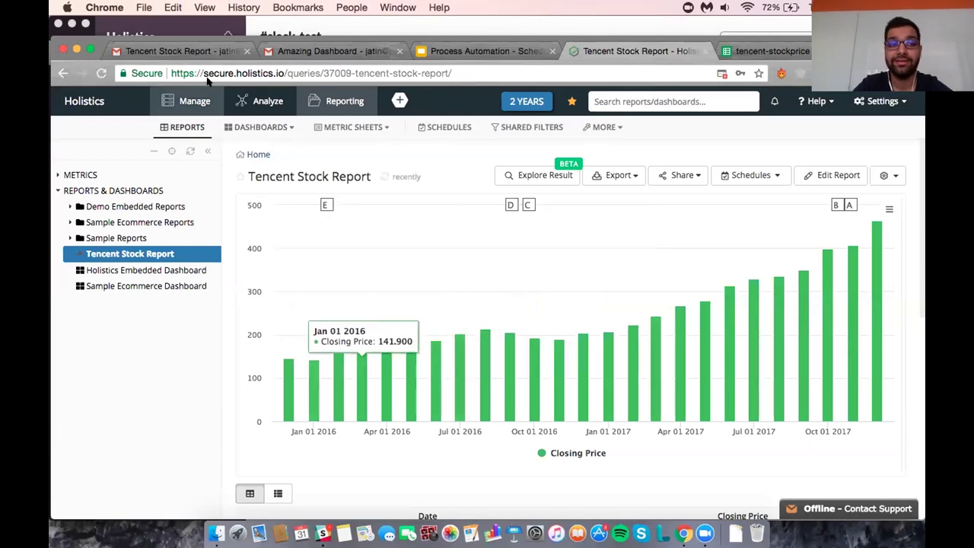
{"action": "left_click", "coordinate": [204, 53]}
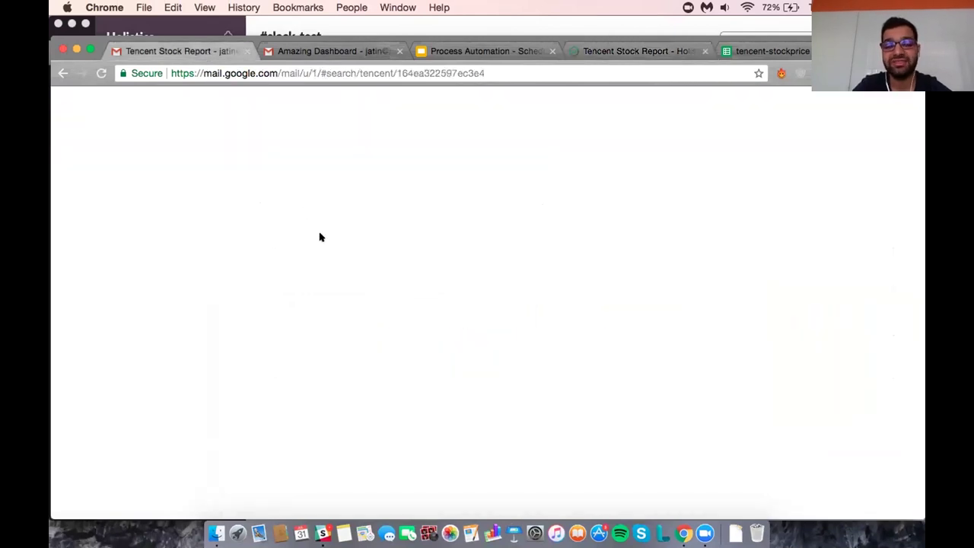
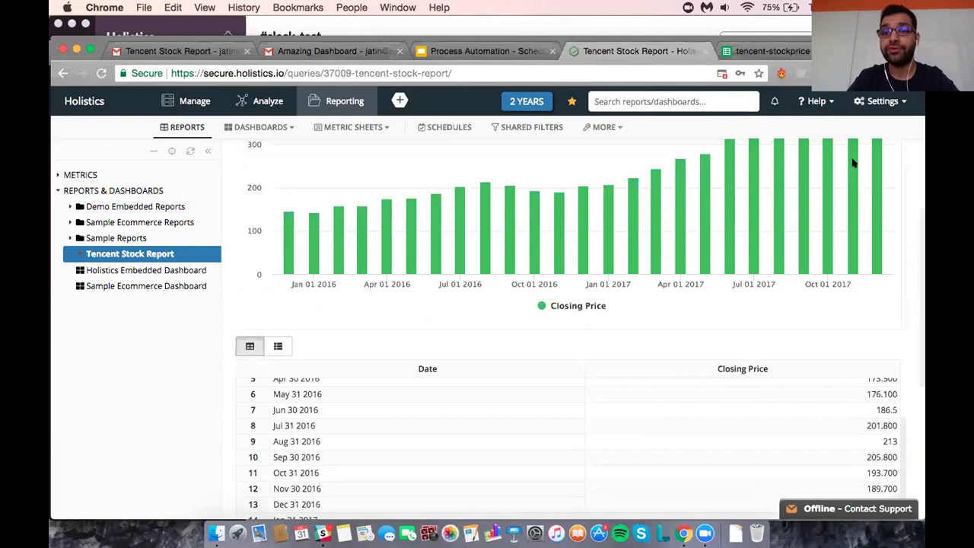
Go to the full organisation settings page through the Settings menu's More Settings.
{"action": "left_click", "coordinate": [870, 101]}
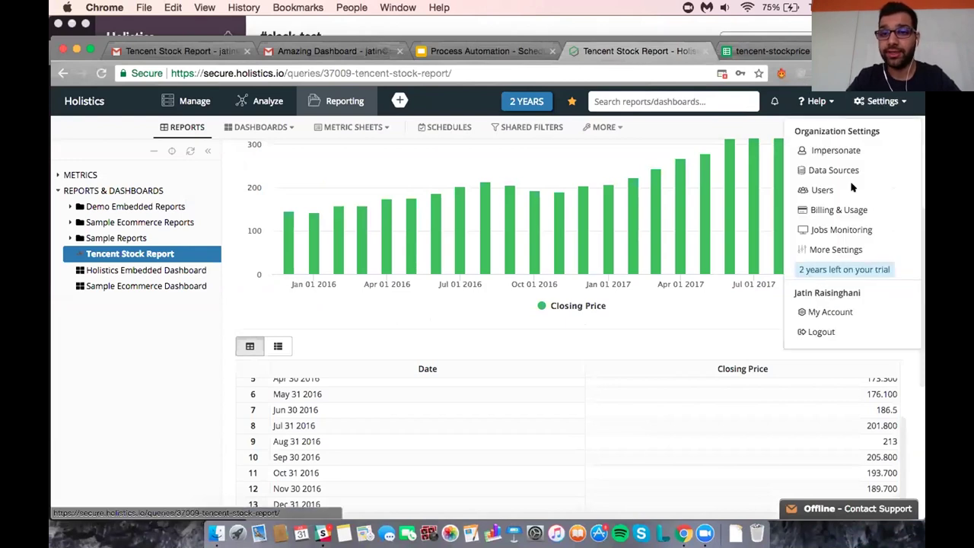
{"action": "left_click", "coordinate": [837, 250]}
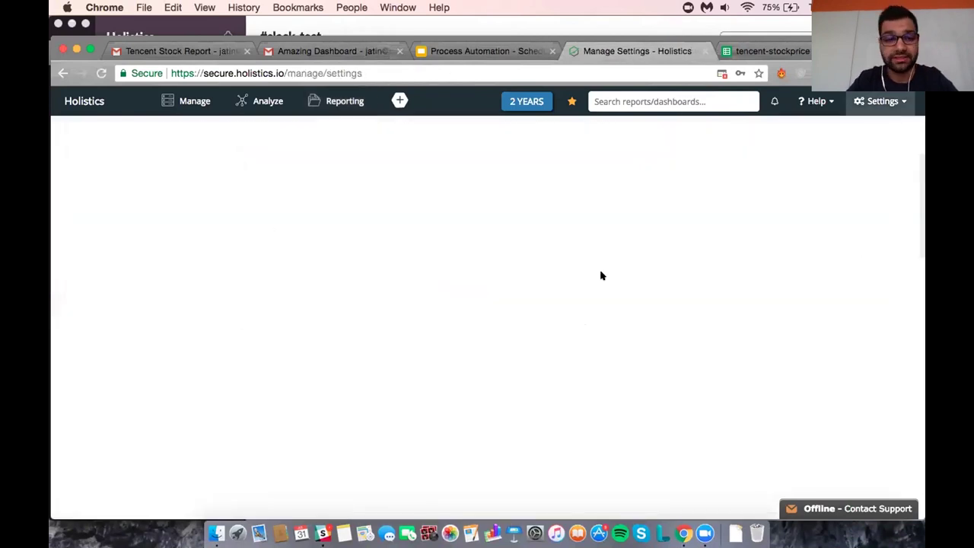
{"action": "scroll", "coordinate": [467, 271], "scroll_direction": "down", "scroll_amount": 2}
{"action": "scroll", "coordinate": [469, 273], "scroll_direction": "up", "scroll_amount": 2}
Try the Email Failure Recipients List field repeatedly without changes, then select the Sender's Name field.
{"action": "left_click", "coordinate": [460, 319]}
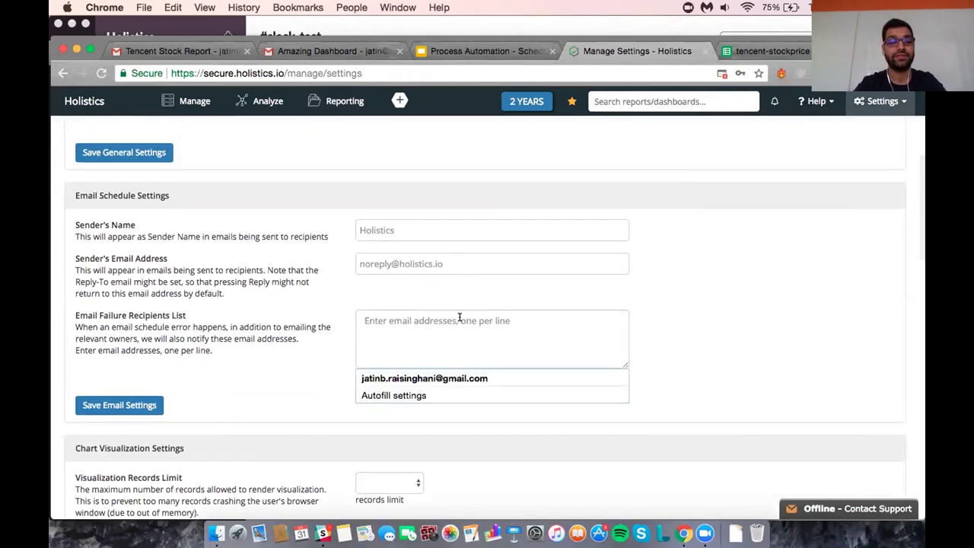
{"action": "left_click", "coordinate": [130, 335]}
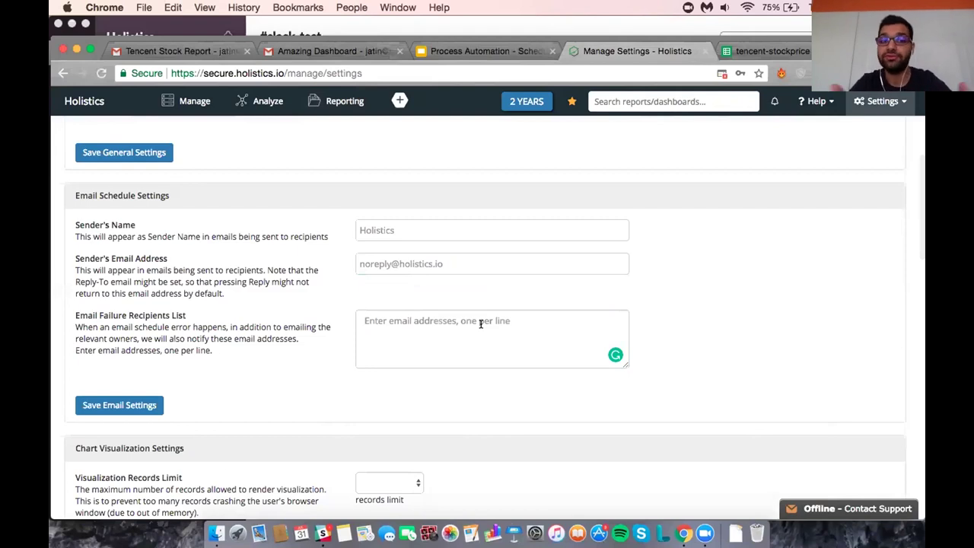
{"action": "left_click", "coordinate": [524, 333]}
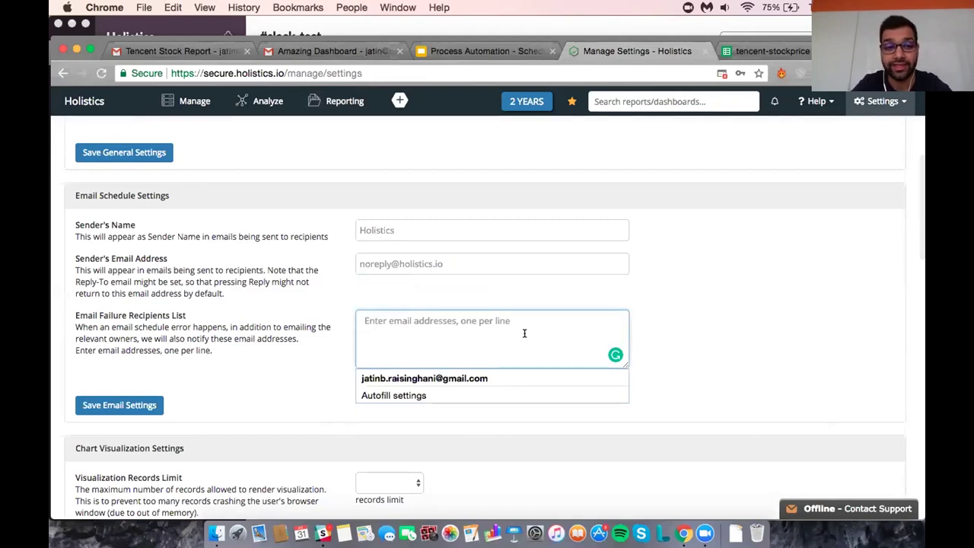
{"action": "left_click", "coordinate": [692, 382]}
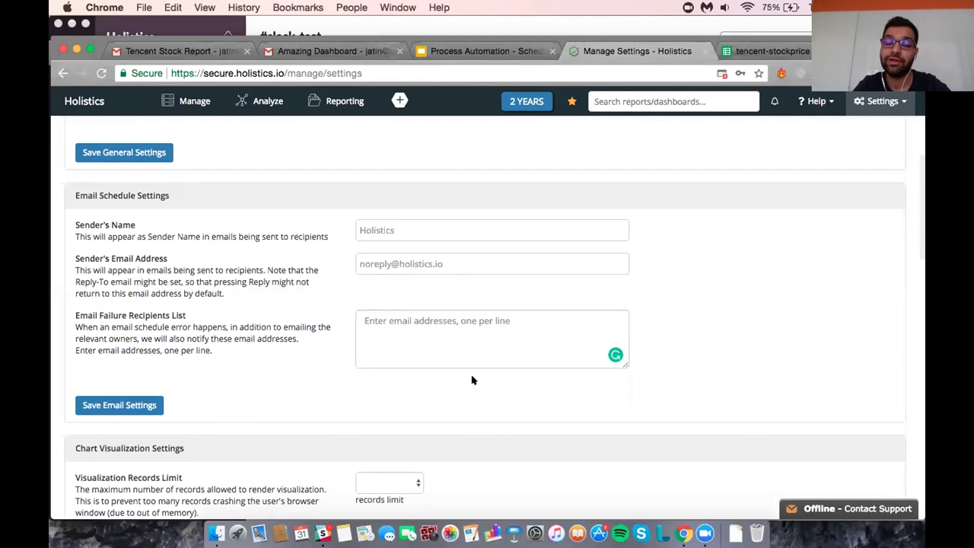
{"action": "left_click", "coordinate": [415, 357]}
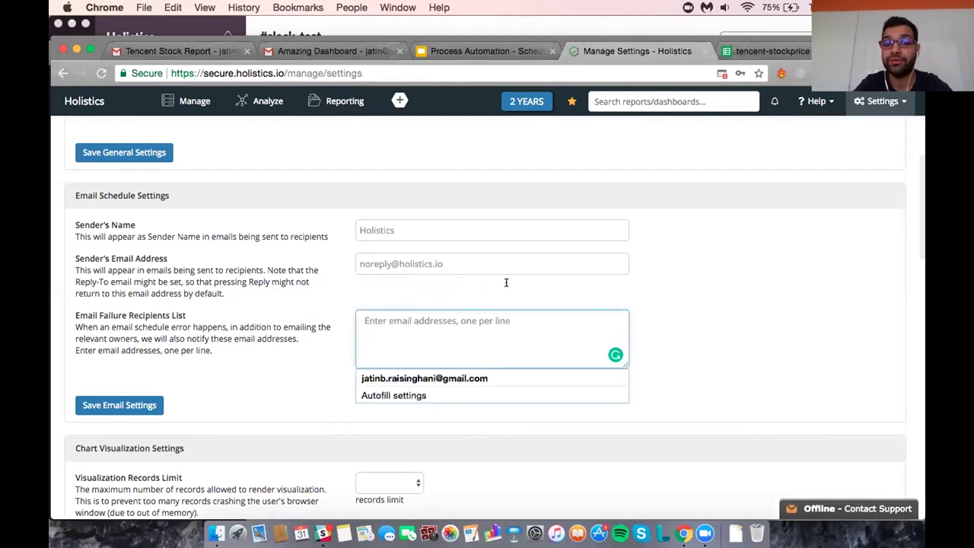
{"action": "left_click", "coordinate": [677, 370]}
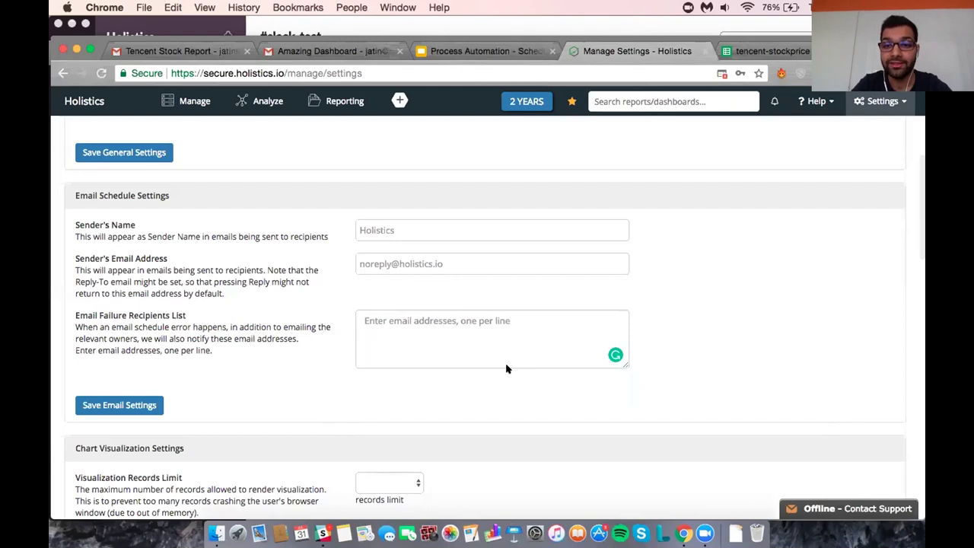
{"action": "left_click", "coordinate": [522, 337]}
{"action": "left_click", "coordinate": [691, 369]}
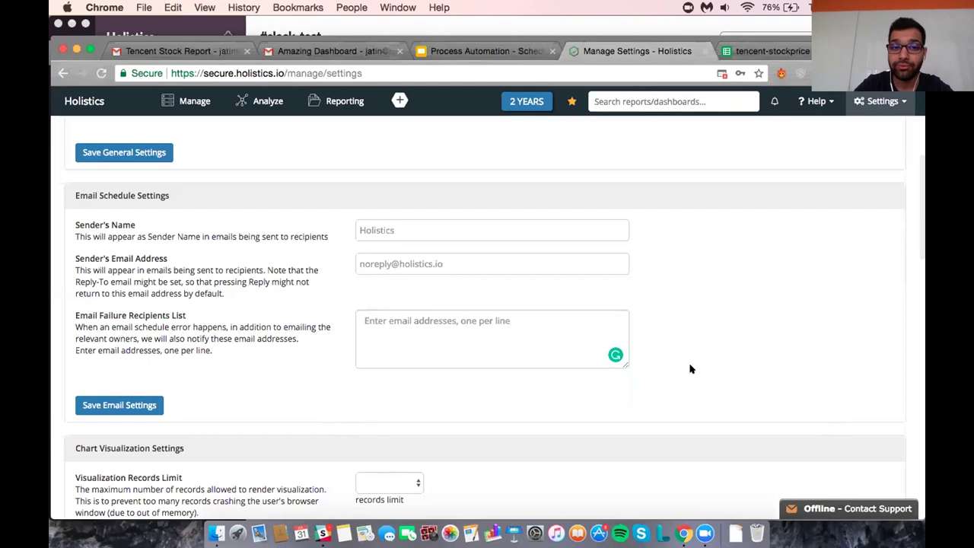
{"action": "left_click", "coordinate": [527, 347]}
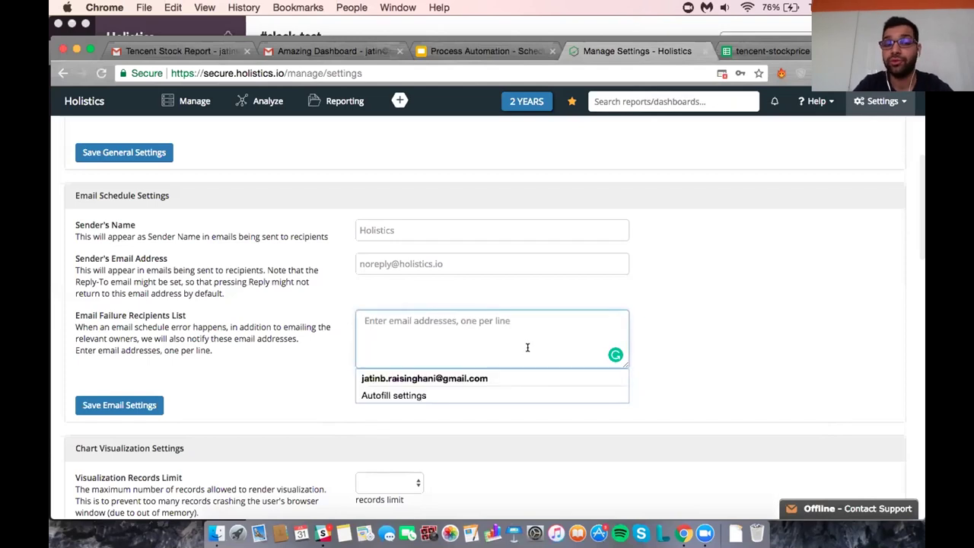
{"action": "left_click", "coordinate": [670, 378]}
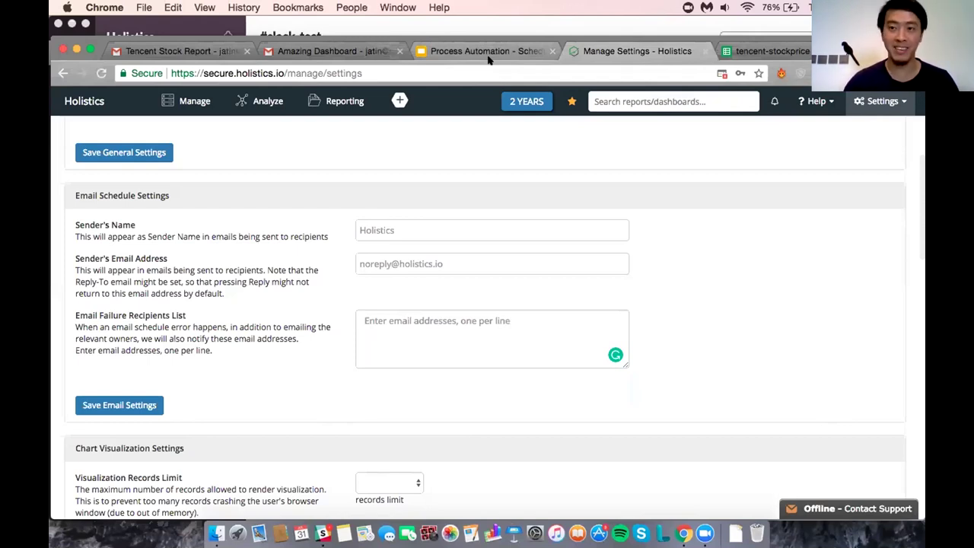
{"action": "left_click", "coordinate": [438, 228]}
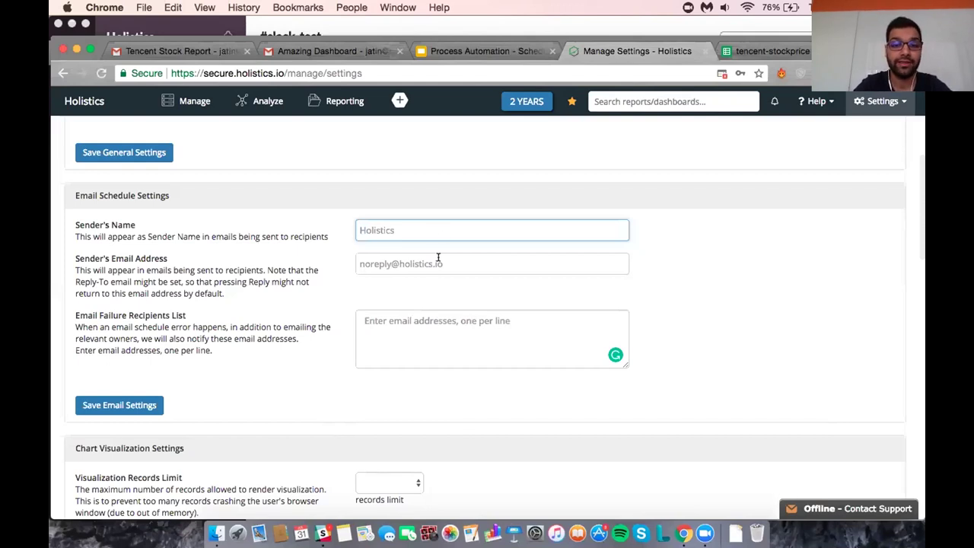
{"action": "left_click", "coordinate": [438, 257]}
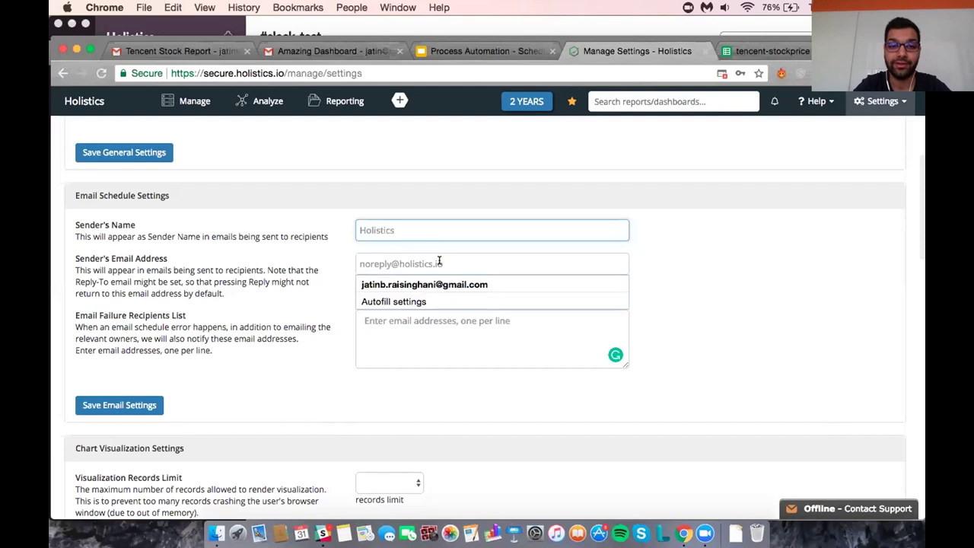
{"action": "left_click", "coordinate": [656, 320]}
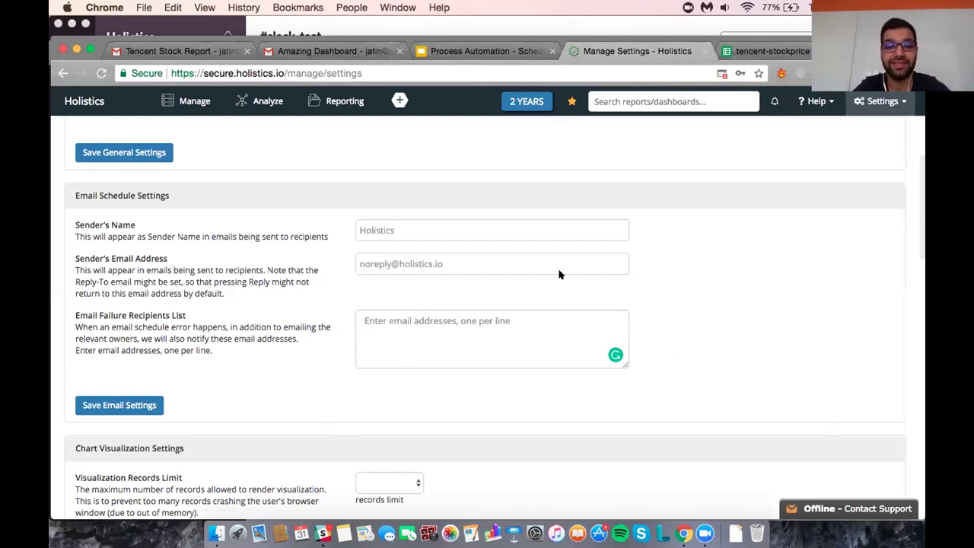
{"action": "scroll", "coordinate": [561, 277], "scroll_direction": "up", "scroll_amount": 2}
{"action": "scroll", "coordinate": [557, 291], "scroll_direction": "down", "scroll_amount": 3}
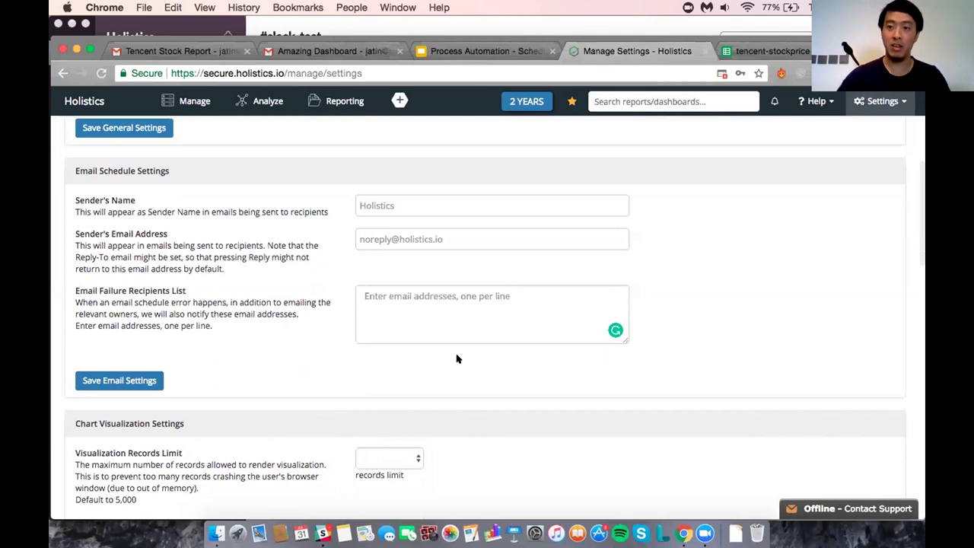
{"action": "scroll", "coordinate": [456, 358], "scroll_direction": "up", "scroll_amount": 5}
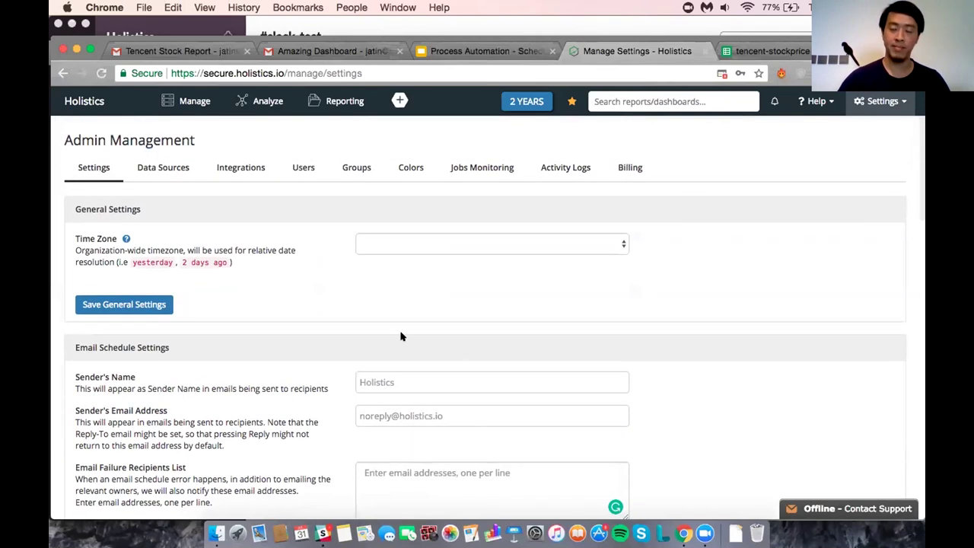
Revisit the Tencent Stock Report and the Holistics Embedded Dashboard, then go to Shared Filters.
{"action": "left_click", "coordinate": [95, 101]}
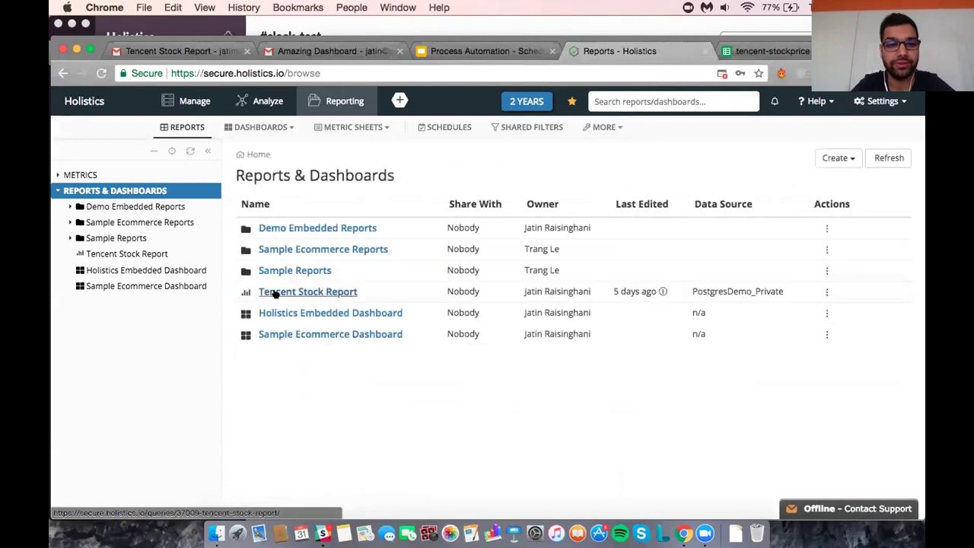
{"action": "left_click", "coordinate": [275, 293]}
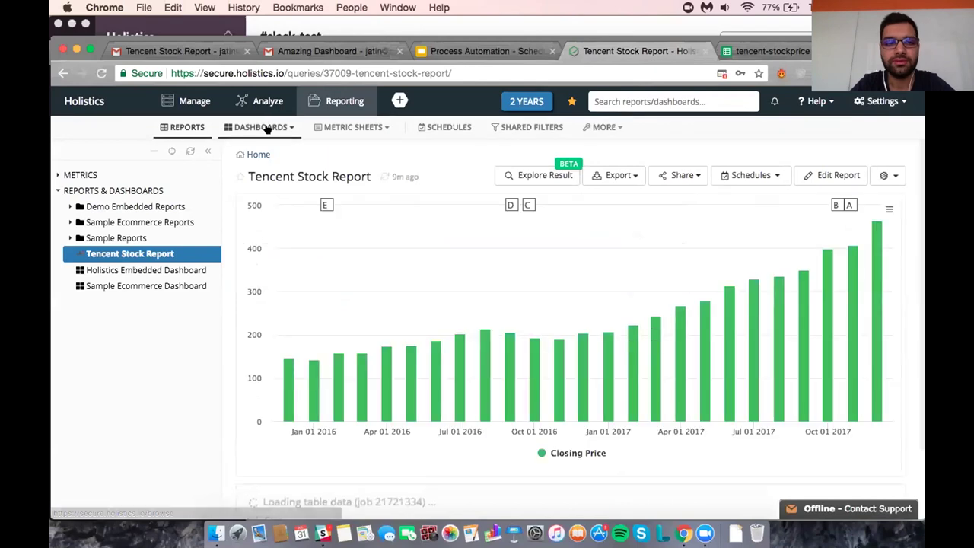
{"action": "left_click", "coordinate": [262, 127]}
{"action": "left_click", "coordinate": [280, 157]}
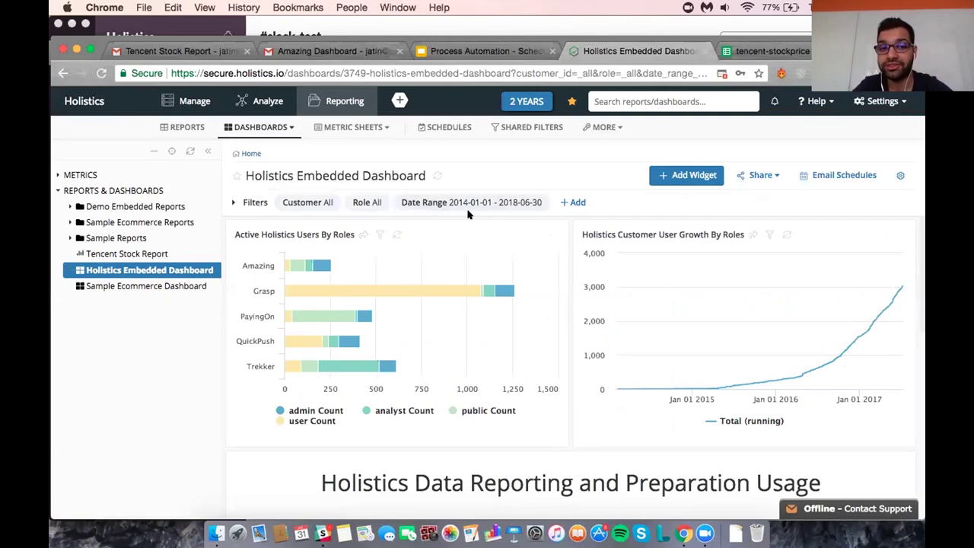
{"action": "left_click", "coordinate": [510, 153]}
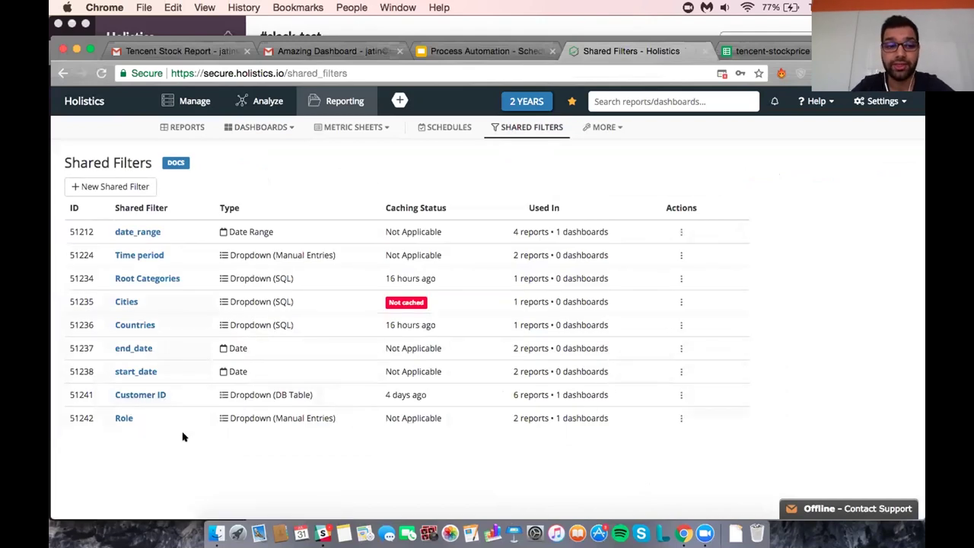
Edit the Customer ID filter, trying From SQL, database table and manual value sources.
{"action": "left_click", "coordinate": [141, 394]}
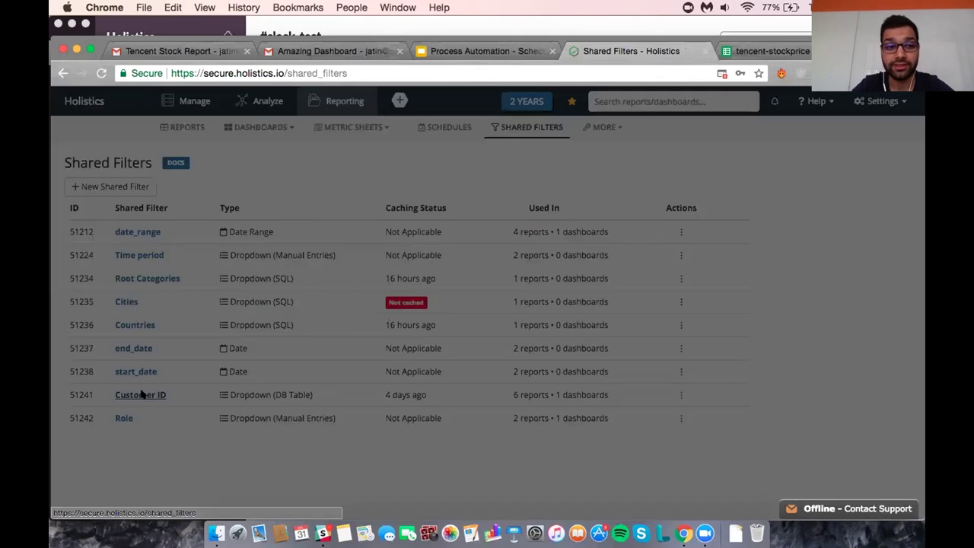
{"action": "scroll", "coordinate": [467, 368], "scroll_direction": "down", "scroll_amount": 4}
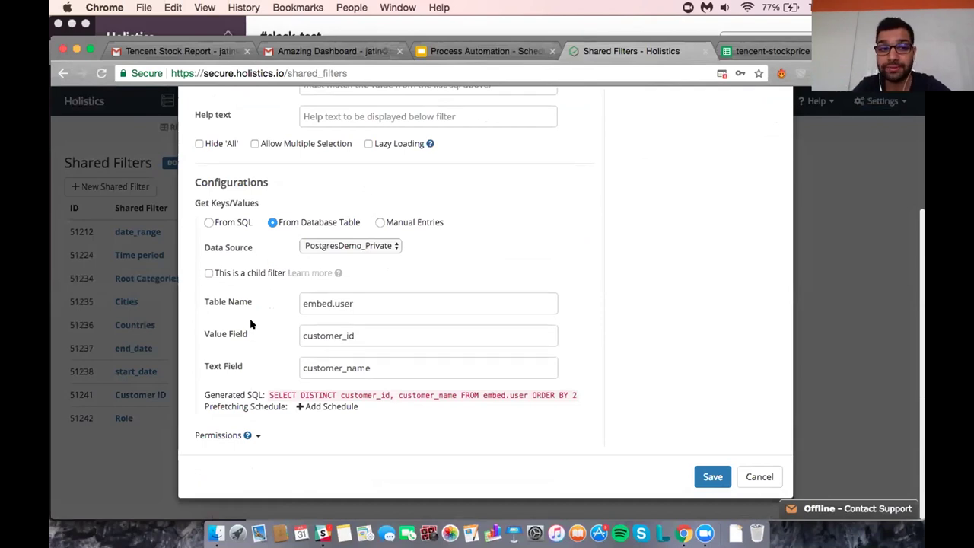
{"action": "left_click", "coordinate": [233, 223]}
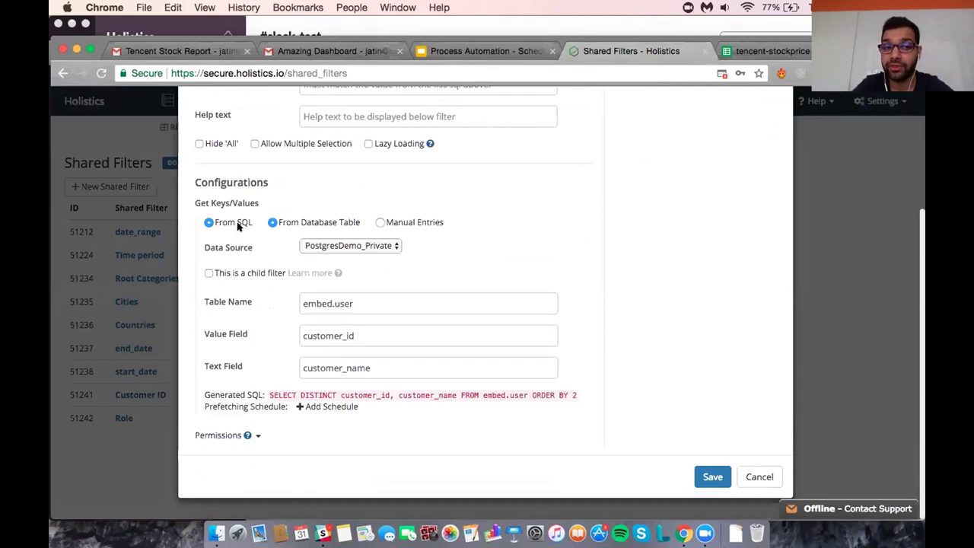
{"action": "scroll", "coordinate": [262, 345], "scroll_direction": "up", "scroll_amount": 3}
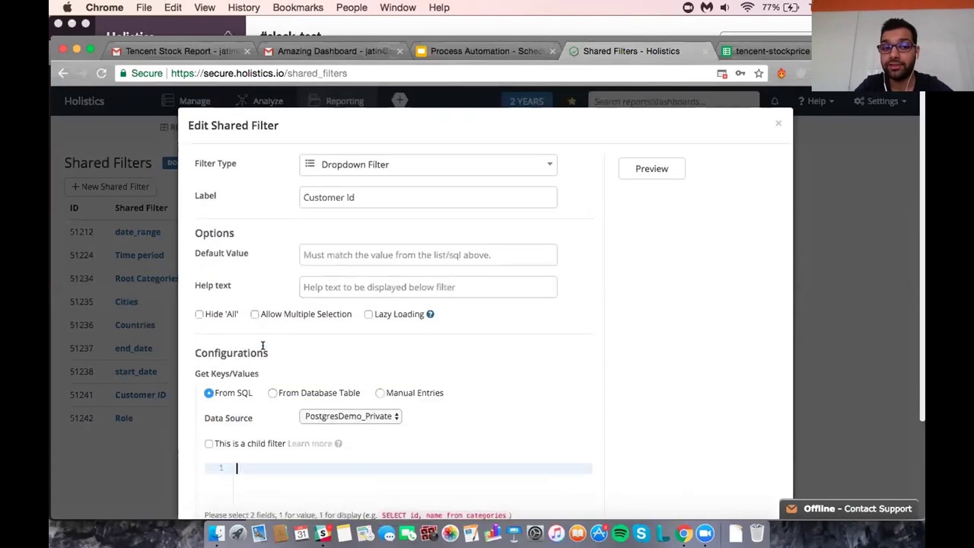
{"action": "scroll", "coordinate": [261, 347], "scroll_direction": "down", "scroll_amount": 3}
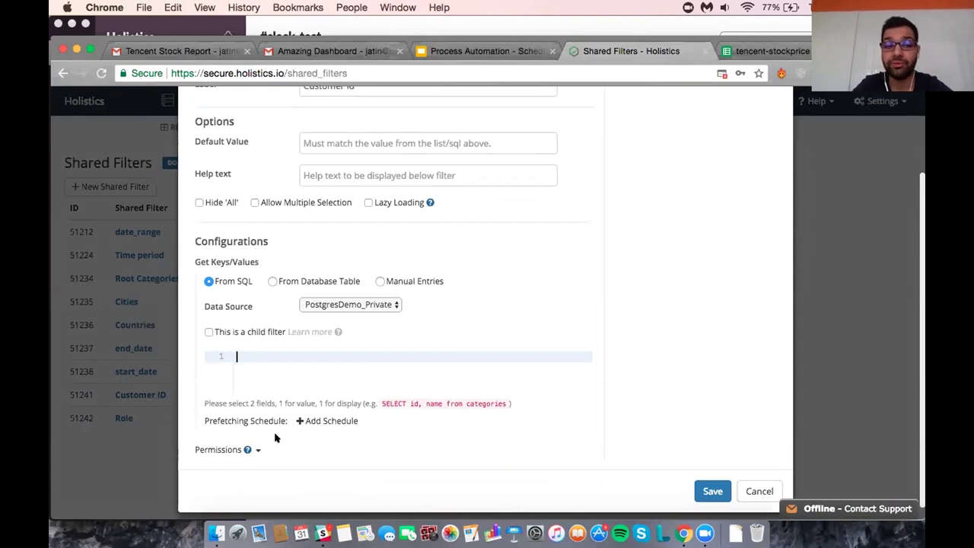
{"action": "left_click", "coordinate": [304, 280]}
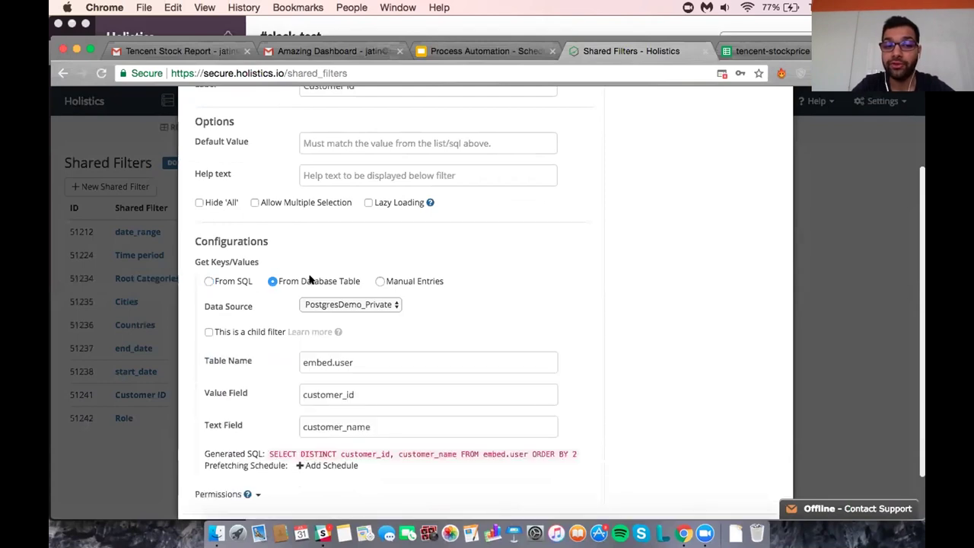
{"action": "scroll", "coordinate": [395, 349], "scroll_direction": "down", "scroll_amount": 1}
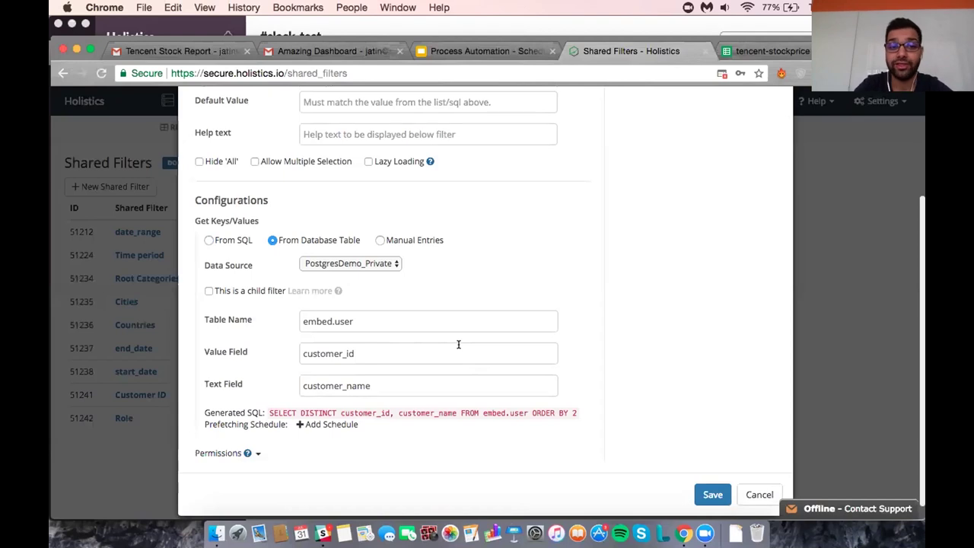
{"action": "left_click", "coordinate": [429, 239]}
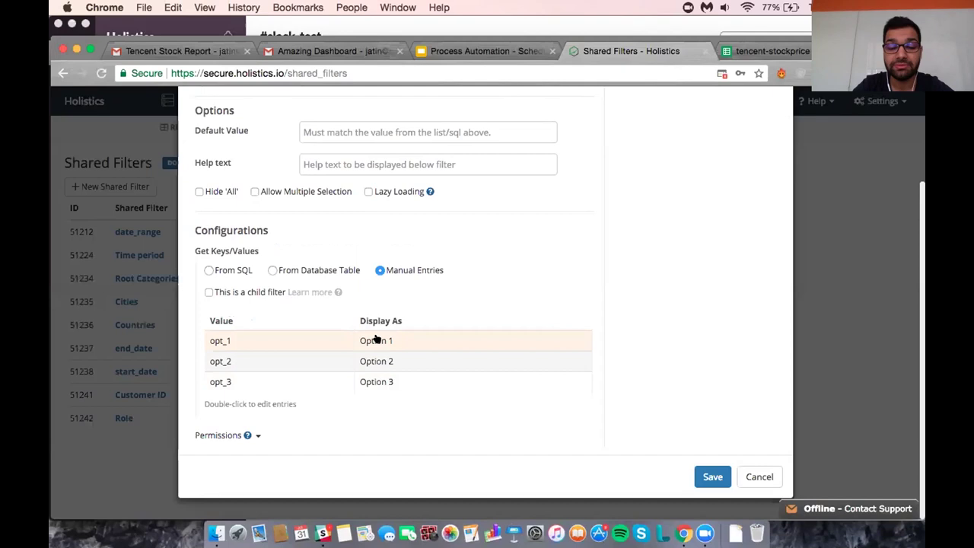
{"action": "scroll", "coordinate": [567, 282], "scroll_direction": "up", "scroll_amount": 3}
Preview the filter dropdown, then source values From SQL via database table embed.user (customer_id, customer_name).
{"action": "left_click", "coordinate": [652, 168]}
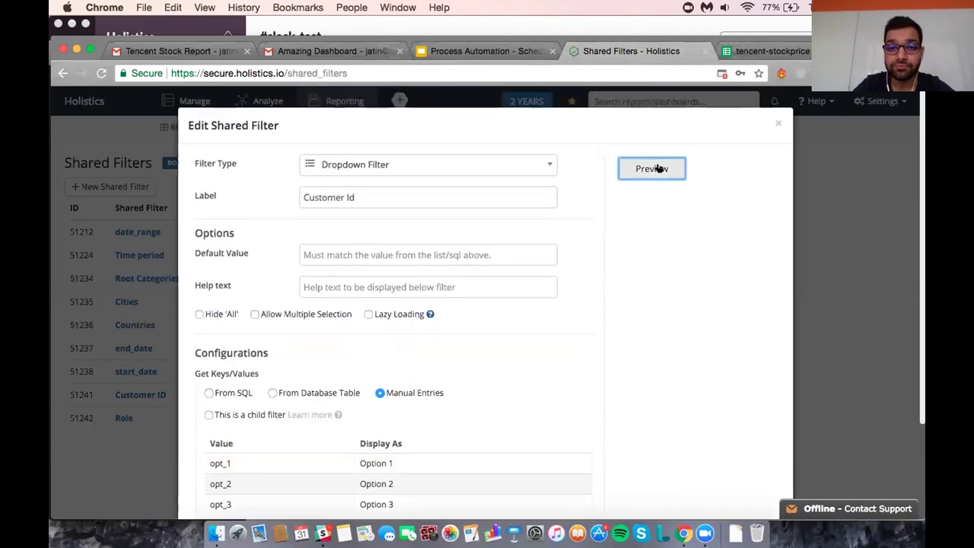
{"action": "left_click", "coordinate": [642, 213]}
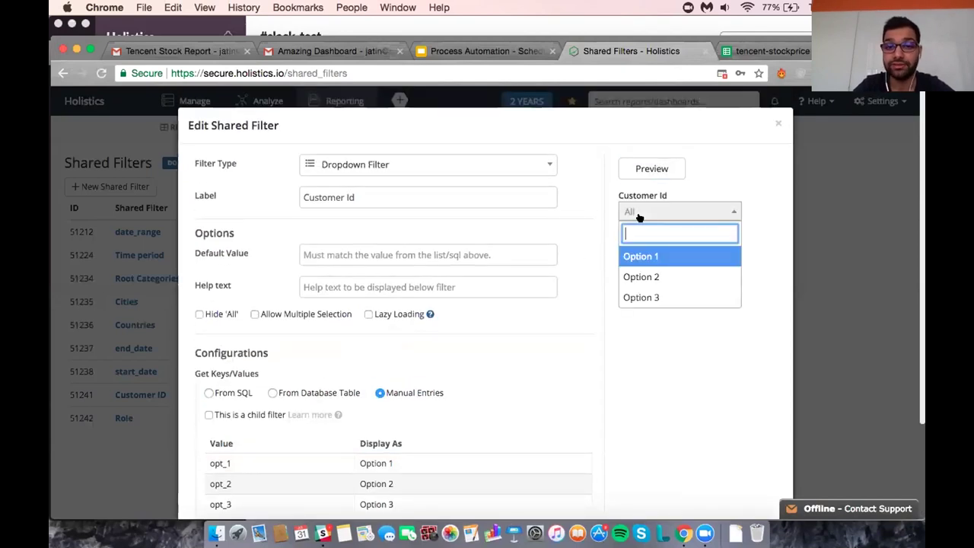
{"action": "left_click", "coordinate": [649, 346]}
{"action": "scroll", "coordinate": [650, 348], "scroll_direction": "down", "scroll_amount": 3}
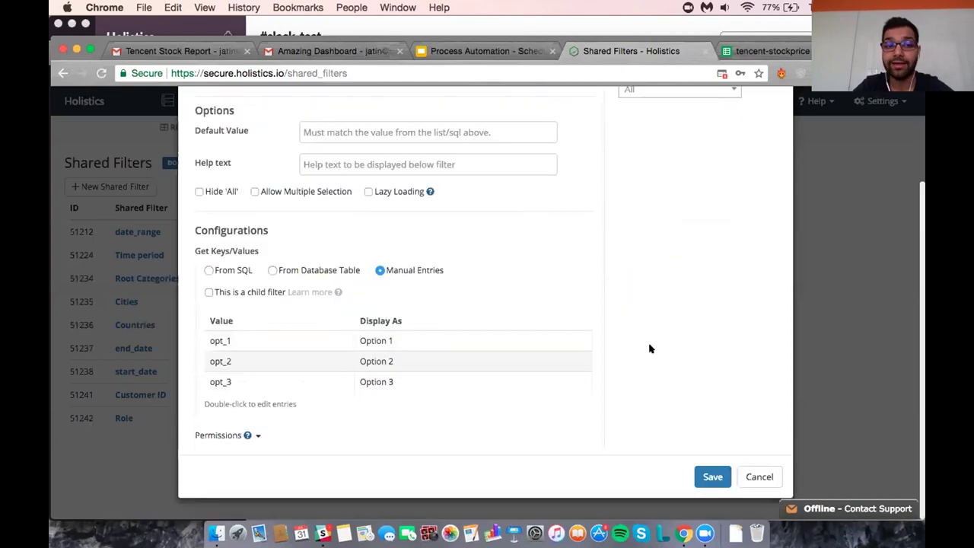
{"action": "left_click", "coordinate": [231, 272]}
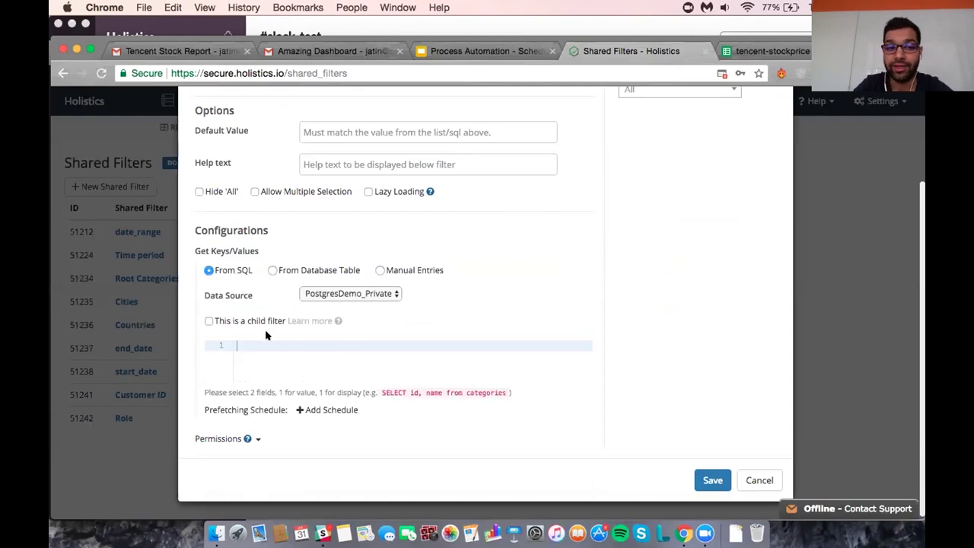
{"action": "left_click", "coordinate": [327, 274]}
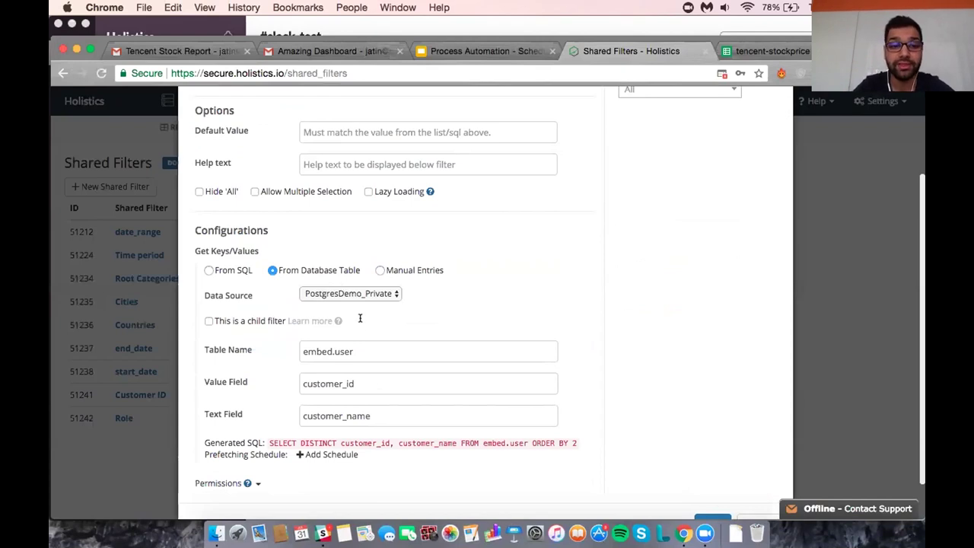
{"action": "scroll", "coordinate": [382, 379], "scroll_direction": "down", "scroll_amount": 1}
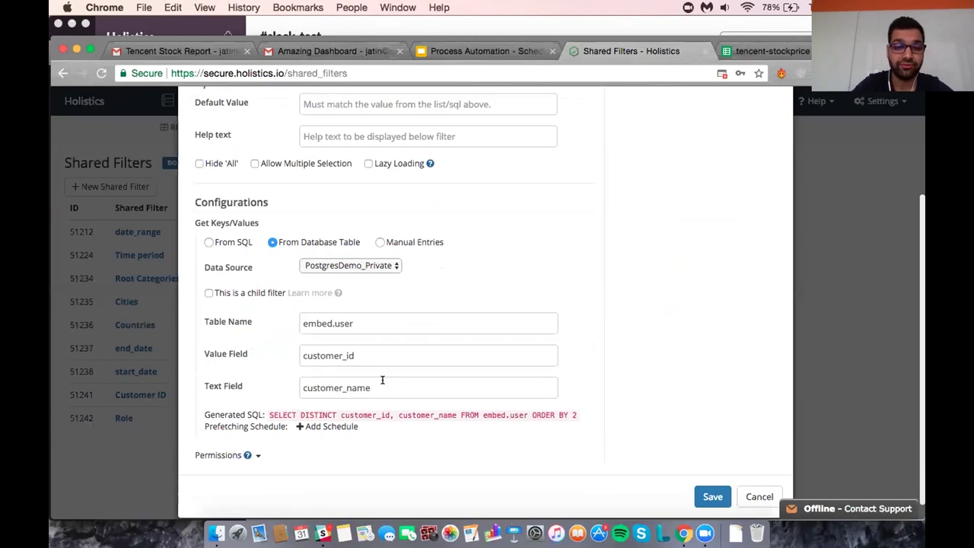
{"action": "scroll", "coordinate": [535, 325], "scroll_direction": "up", "scroll_amount": 1}
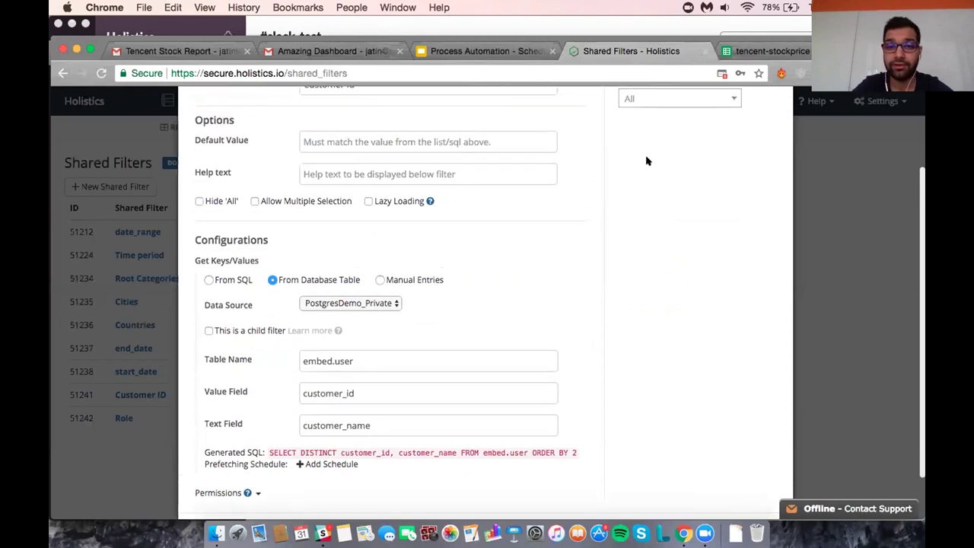
{"action": "scroll", "coordinate": [646, 161], "scroll_direction": "down", "scroll_amount": 2}
Save the Customer Id filter and bring up the admin Settings menu.
{"action": "left_click", "coordinate": [706, 479]}
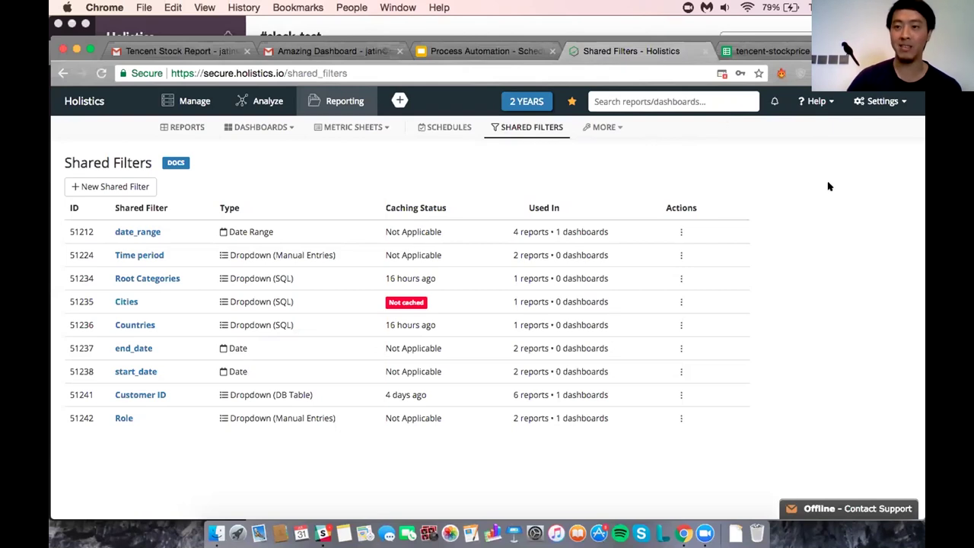
{"action": "left_click", "coordinate": [882, 102]}
On the Data Sources page, browse the New Data Source database types, then dismiss the form unsaved.
{"action": "left_click", "coordinate": [859, 169]}
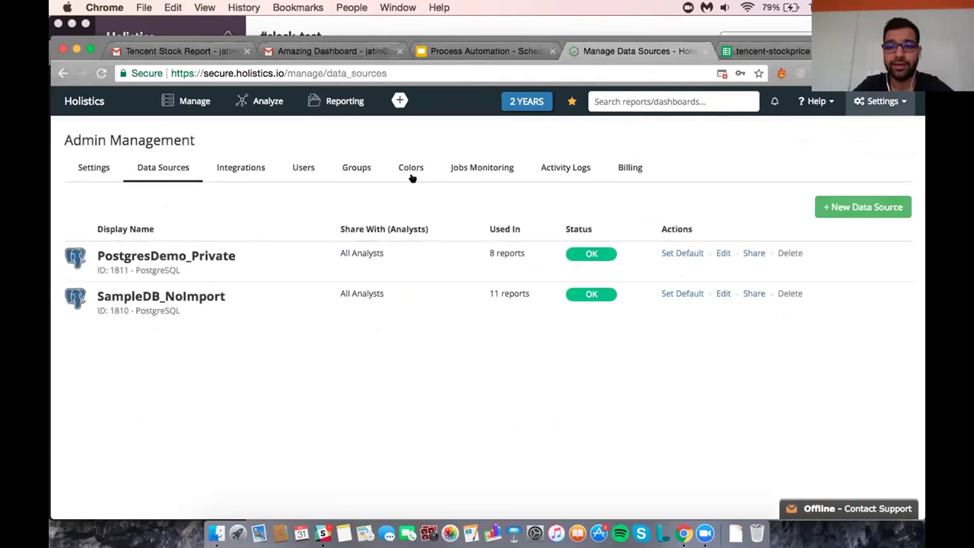
{"action": "left_click", "coordinate": [858, 209]}
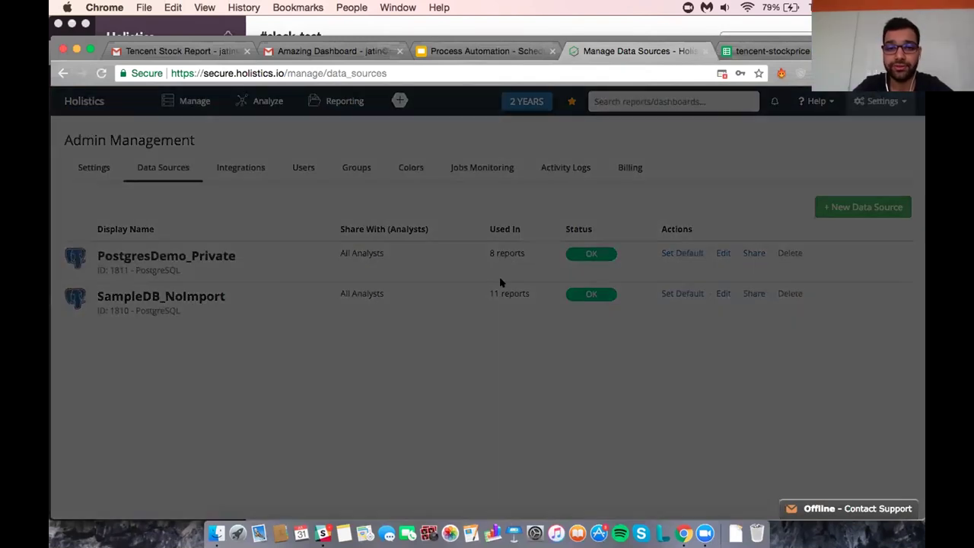
{"action": "left_click", "coordinate": [384, 228]}
{"action": "scroll", "coordinate": [387, 354], "scroll_direction": "down", "scroll_amount": 5}
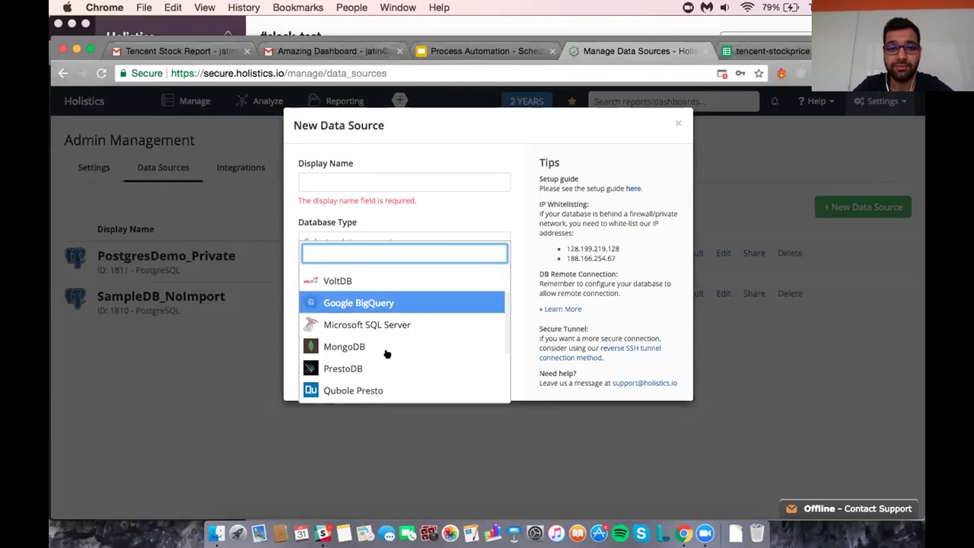
{"action": "scroll", "coordinate": [387, 353], "scroll_direction": "up", "scroll_amount": 5}
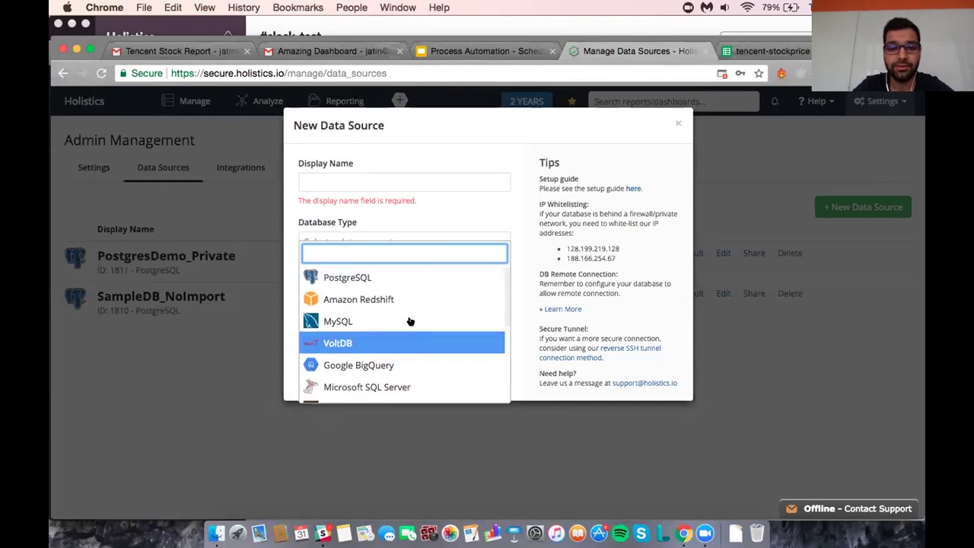
{"action": "scroll", "coordinate": [402, 376], "scroll_direction": "down", "scroll_amount": 1}
{"action": "scroll", "coordinate": [402, 376], "scroll_direction": "down", "scroll_amount": 4}
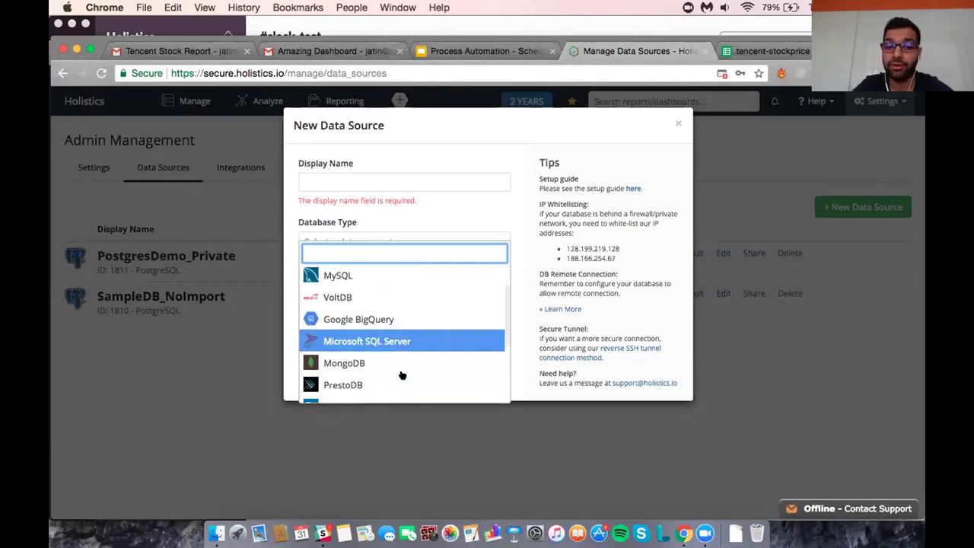
{"action": "left_click", "coordinate": [484, 181]}
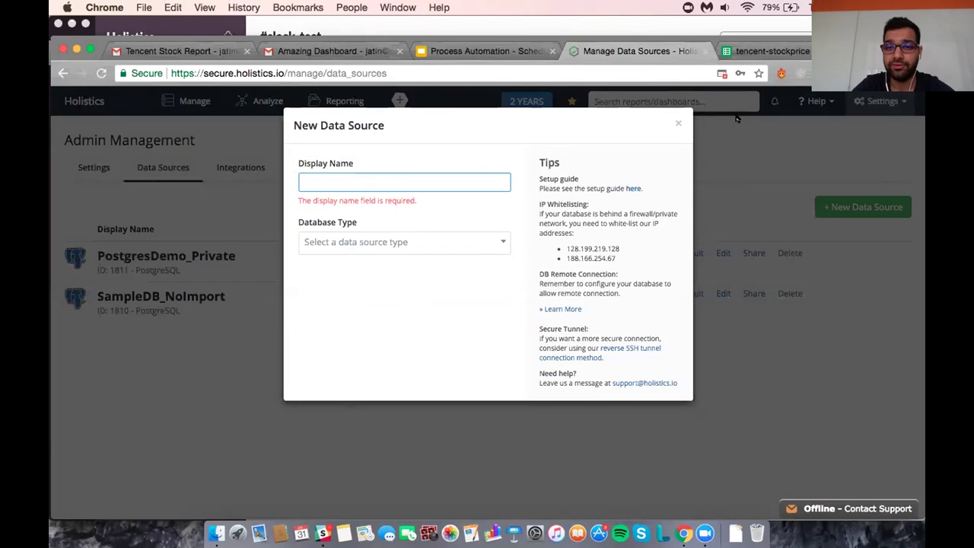
{"action": "left_click", "coordinate": [677, 121]}
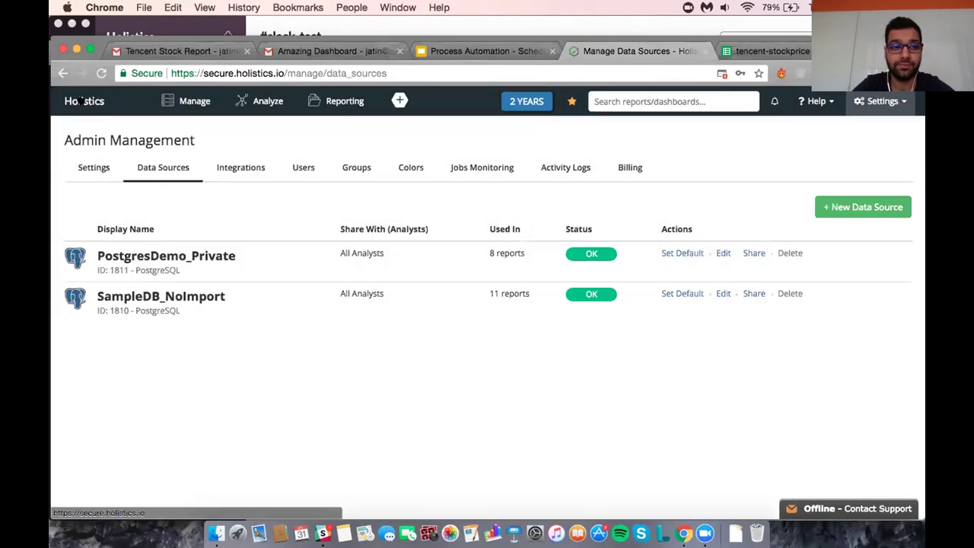
{"action": "left_click", "coordinate": [103, 99]}
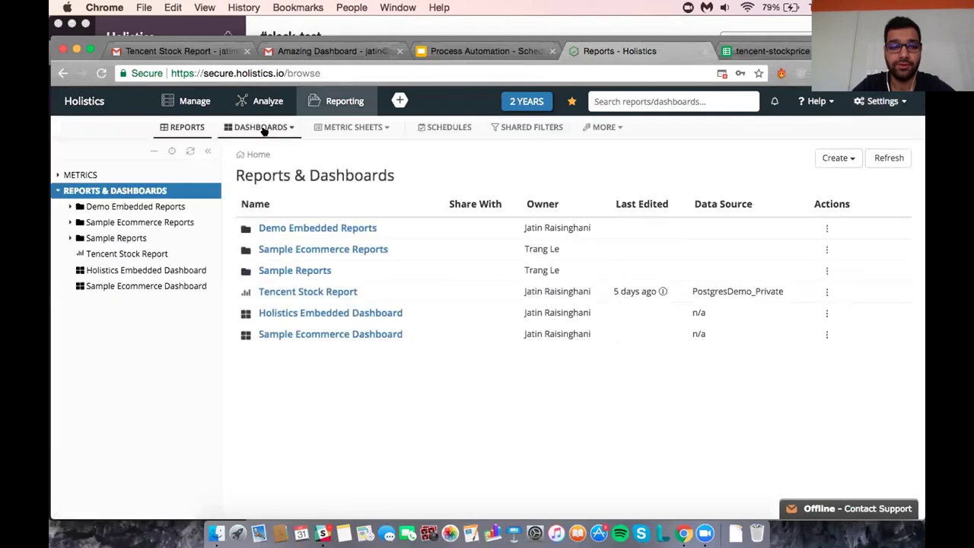
Go to Manage > Data Imports and start a new data import.
{"action": "left_click", "coordinate": [197, 106]}
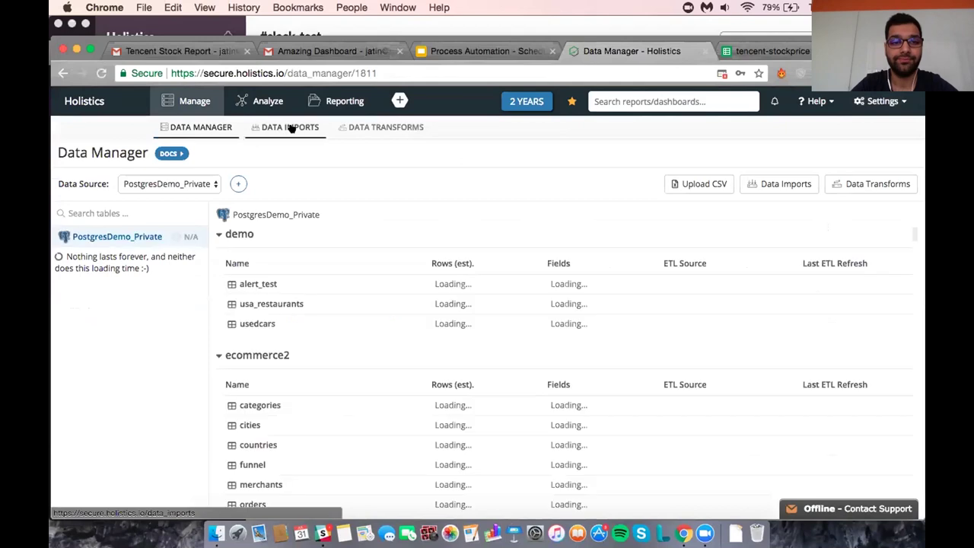
{"action": "left_click", "coordinate": [290, 128]}
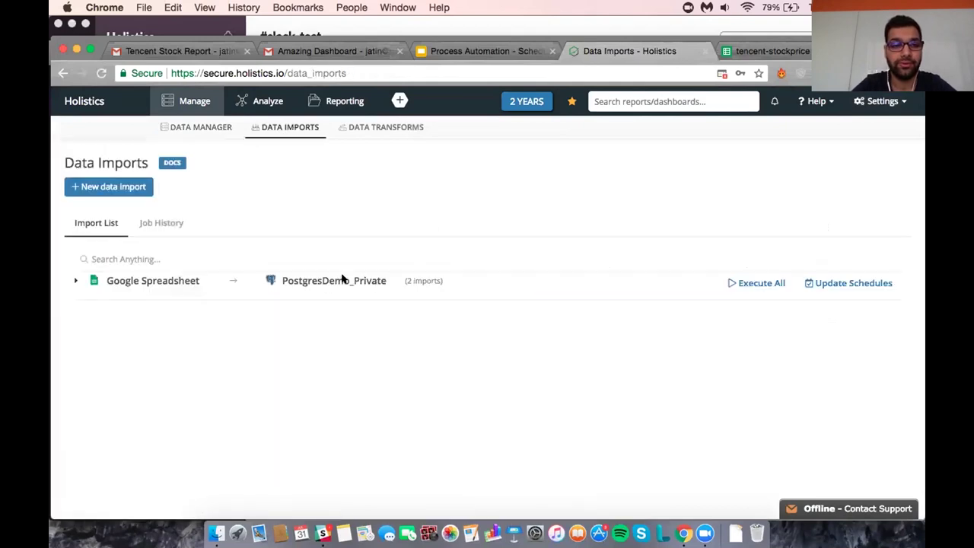
{"action": "left_click", "coordinate": [135, 187]}
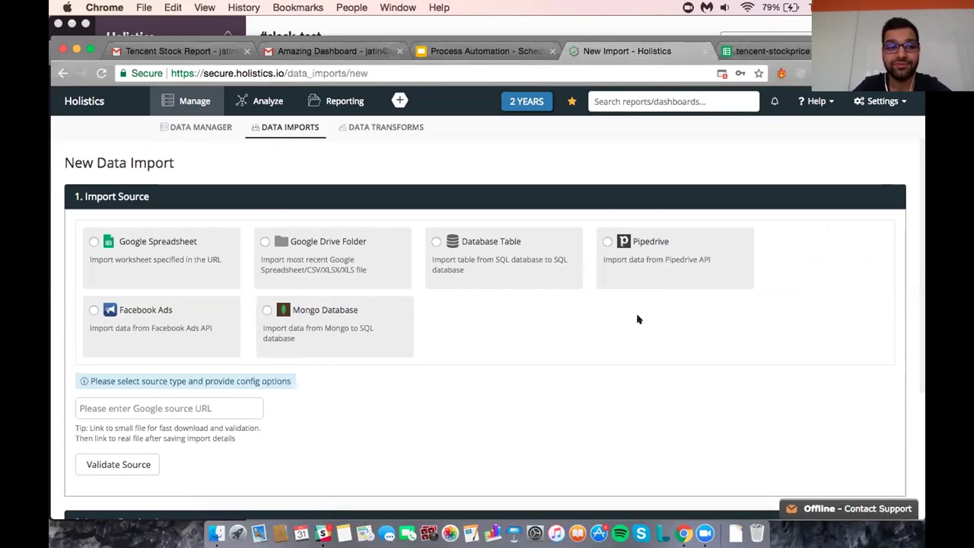
{"action": "scroll", "coordinate": [598, 321], "scroll_direction": "down", "scroll_amount": 2}
{"action": "scroll", "coordinate": [598, 324], "scroll_direction": "down", "scroll_amount": 1}
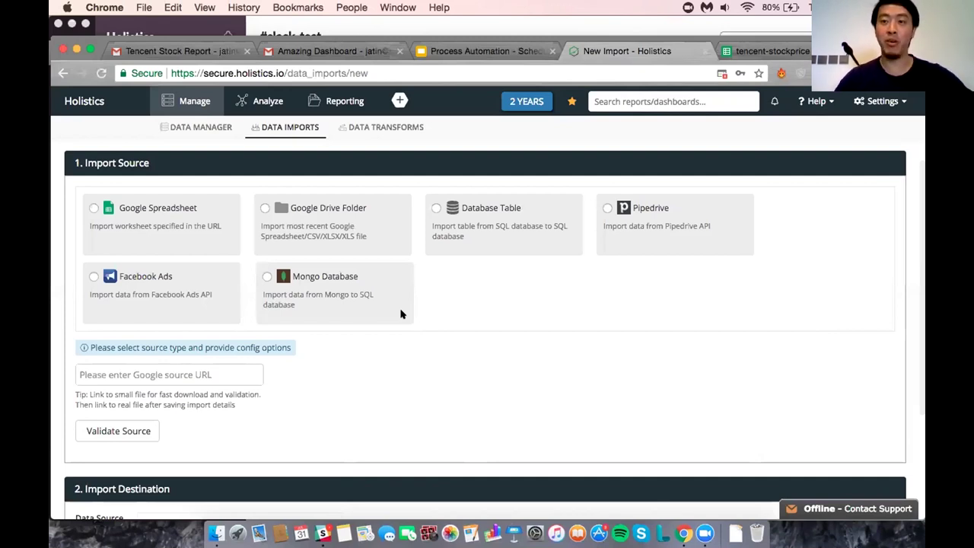
{"action": "scroll", "coordinate": [401, 313], "scroll_direction": "down", "scroll_amount": 4}
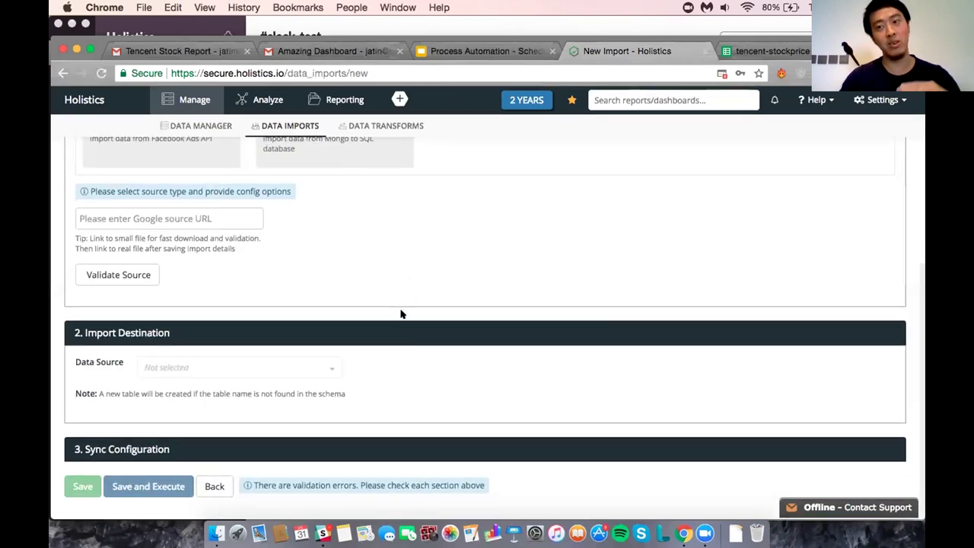
{"action": "scroll", "coordinate": [401, 313], "scroll_direction": "up", "scroll_amount": 5}
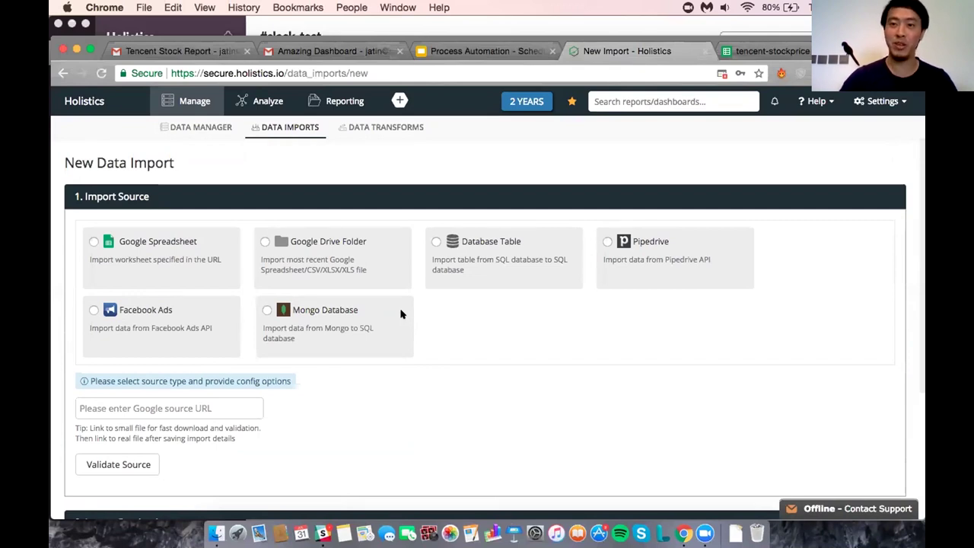
{"action": "left_click", "coordinate": [387, 126]}
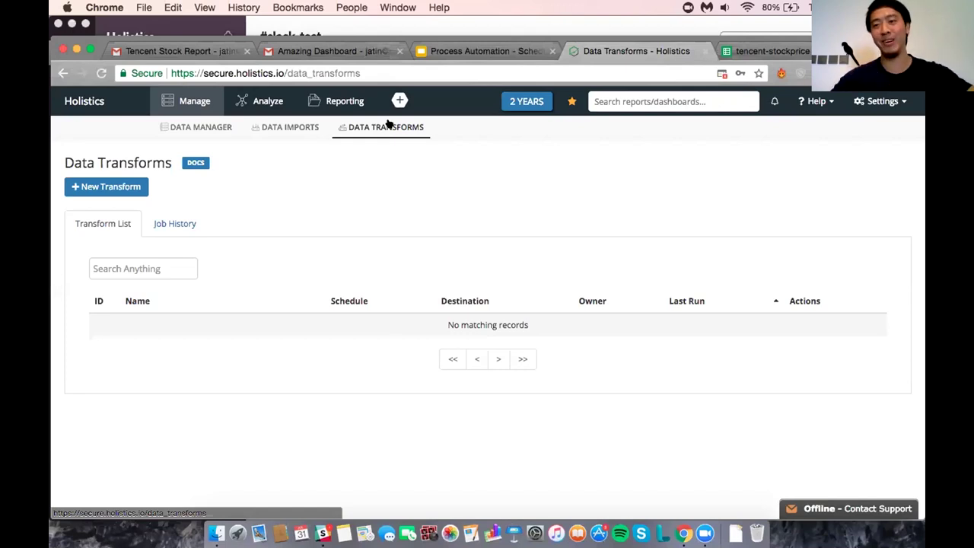
Switch to the Process Automation deck, select slide 21 (Thank You) and present full screen.
{"action": "left_click", "coordinate": [458, 51]}
{"action": "scroll", "coordinate": [157, 418], "scroll_direction": "down", "scroll_amount": 2}
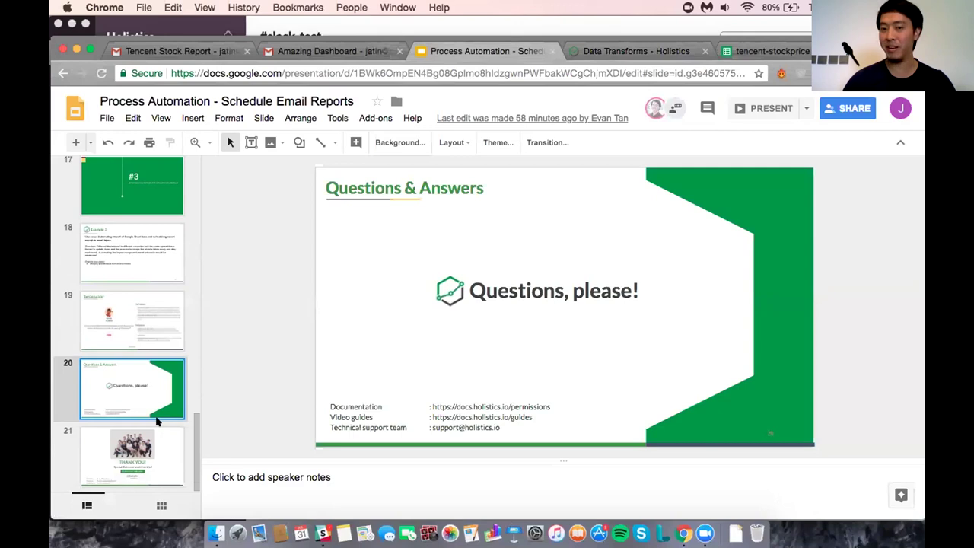
{"action": "left_click", "coordinate": [151, 443]}
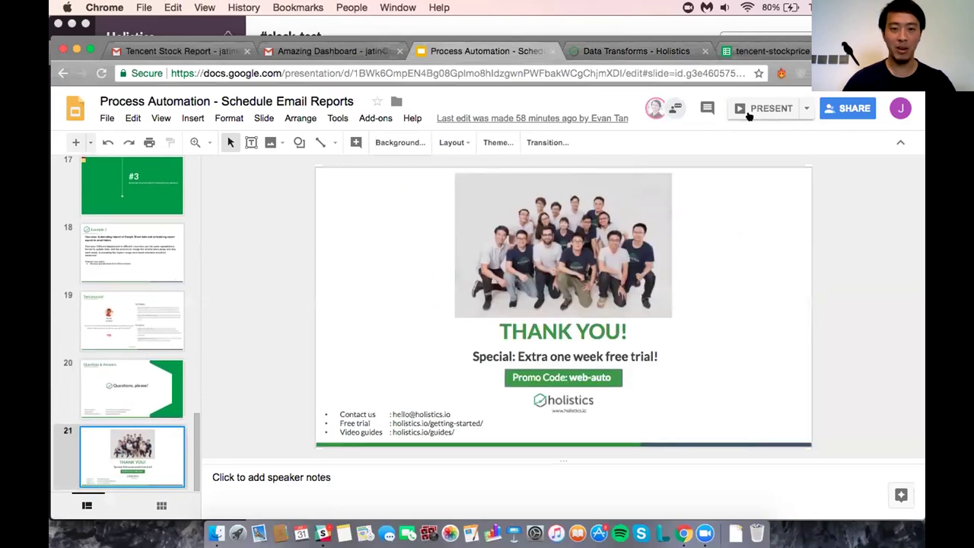
{"action": "left_click", "coordinate": [769, 108]}
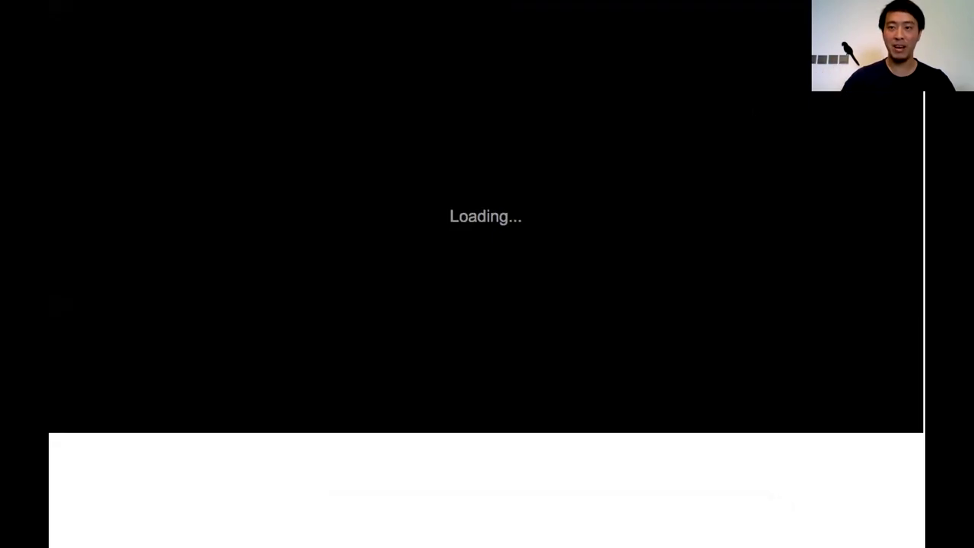